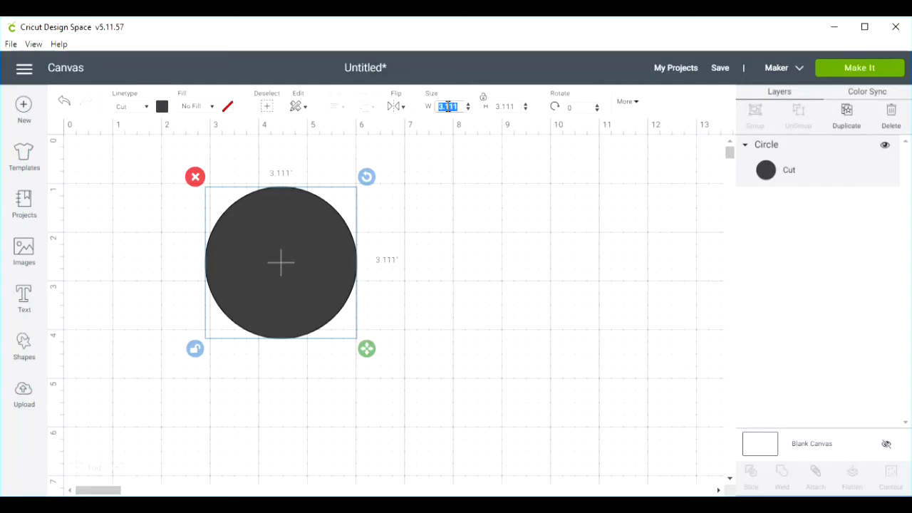
- Resize the circle into an upright oval 3.7 inches wide and 4.8 inches high
text(3.7)
key(Tab)
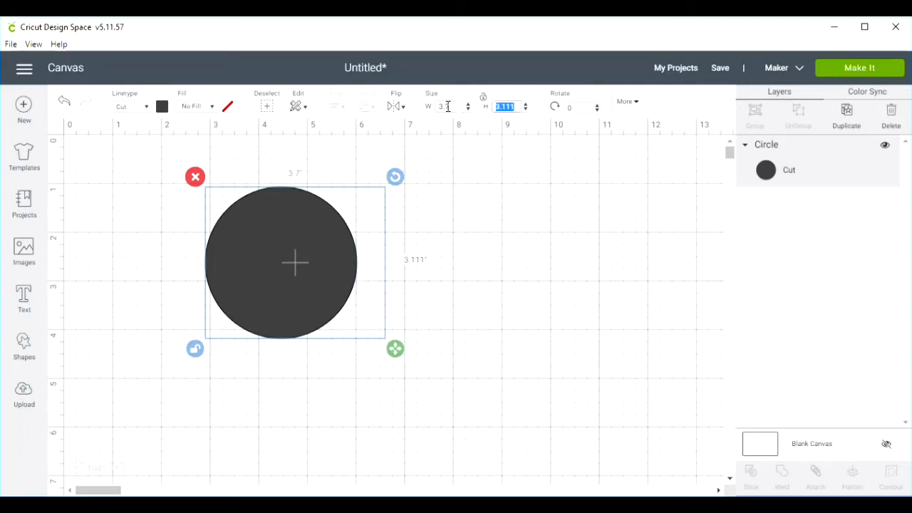
text(4.8)
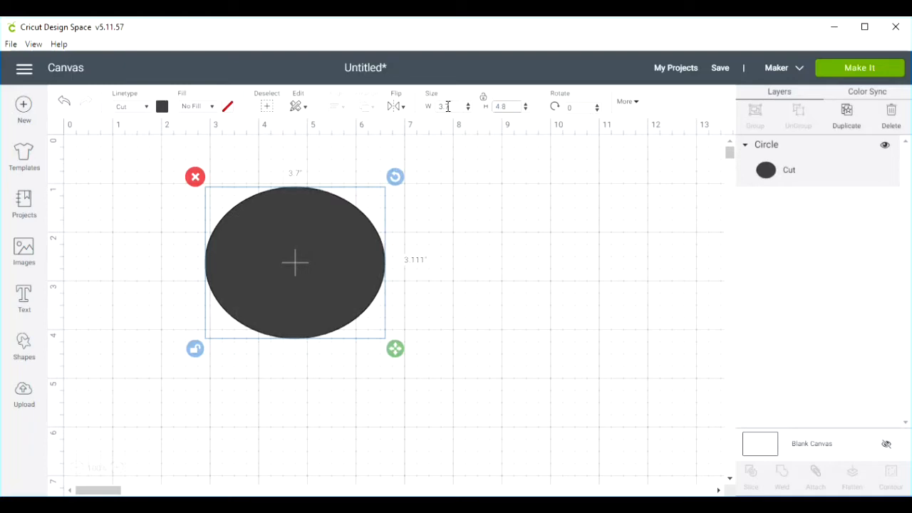
key(Return)
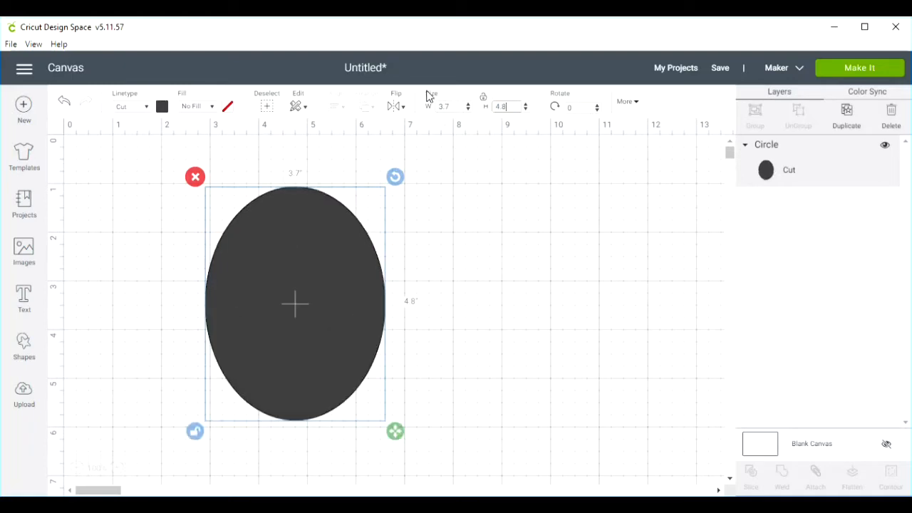
- Change the oval's material color to golden yellow and shift it slightly to the left on the canvas
click(163, 108)
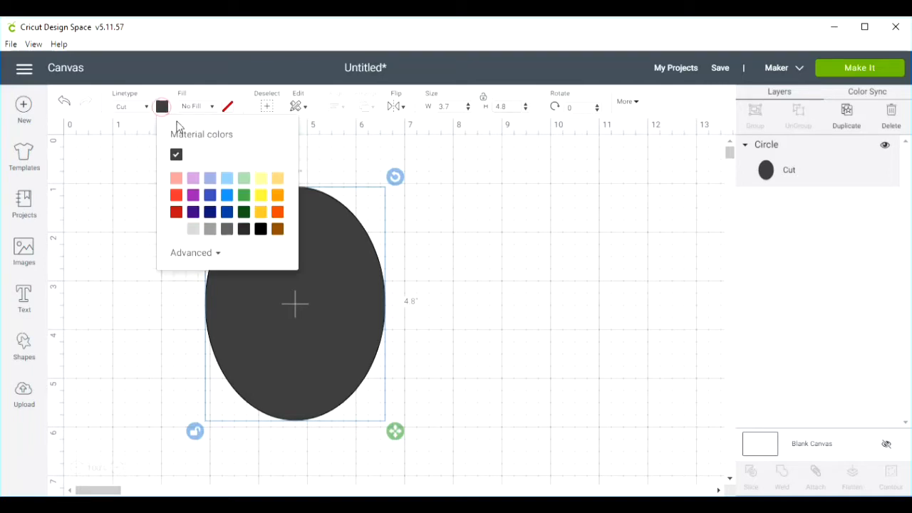
click(261, 212)
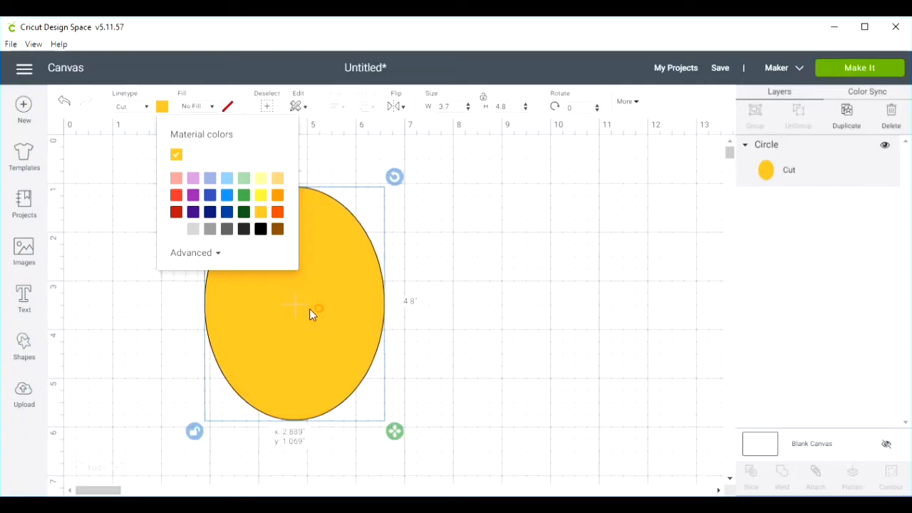
drag(311, 313, 278, 314)
- Duplicate the yellow oval beside the original and set the copy's width to 3.8 inches with proportions locked
right_click(279, 314)
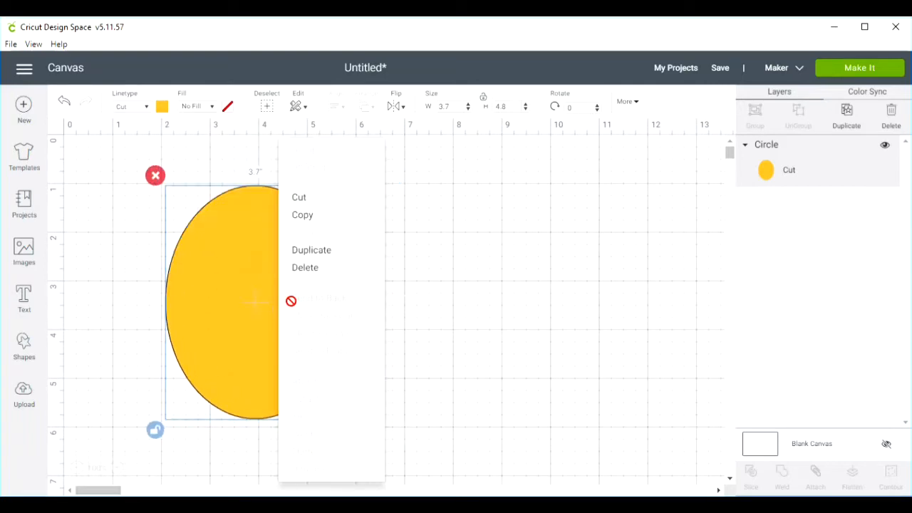
click(313, 250)
drag(285, 315, 458, 301)
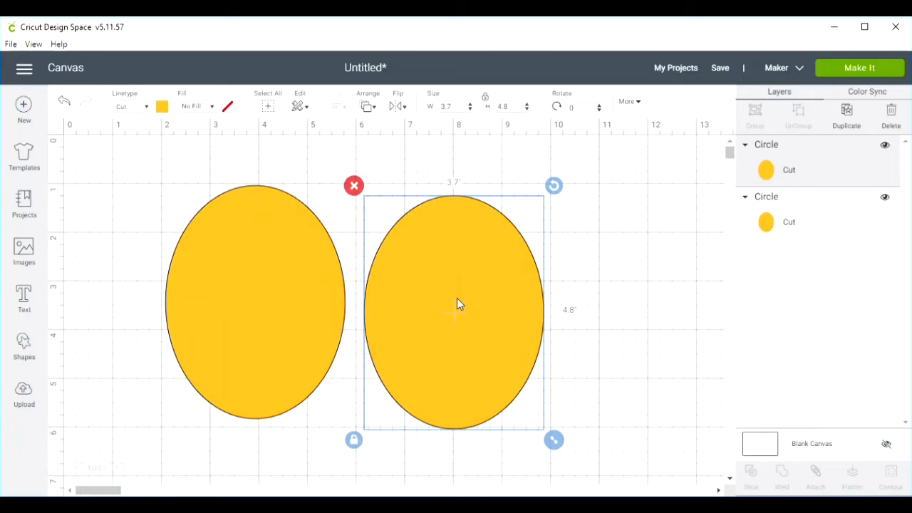
click(458, 106)
text(3.8)
key(Tab)
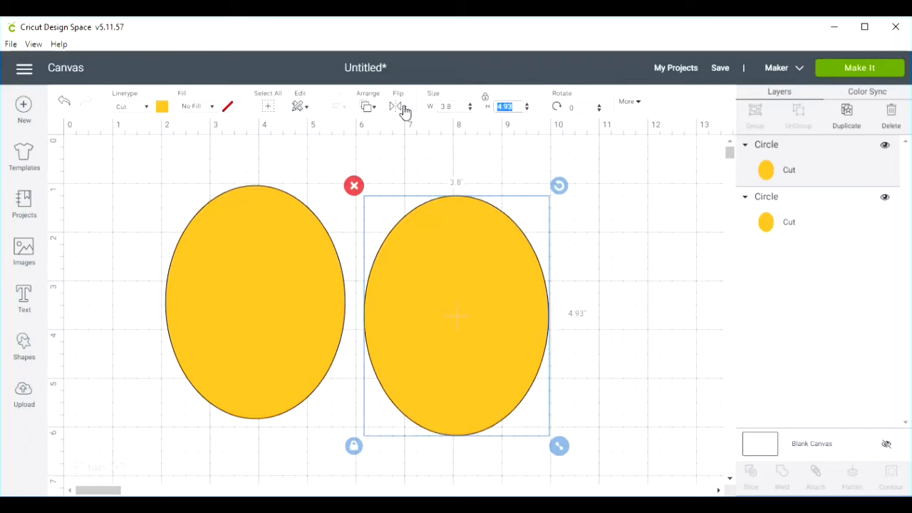
- Change the larger oval's material color to black and move it up beside the yellow oval
click(161, 107)
click(260, 229)
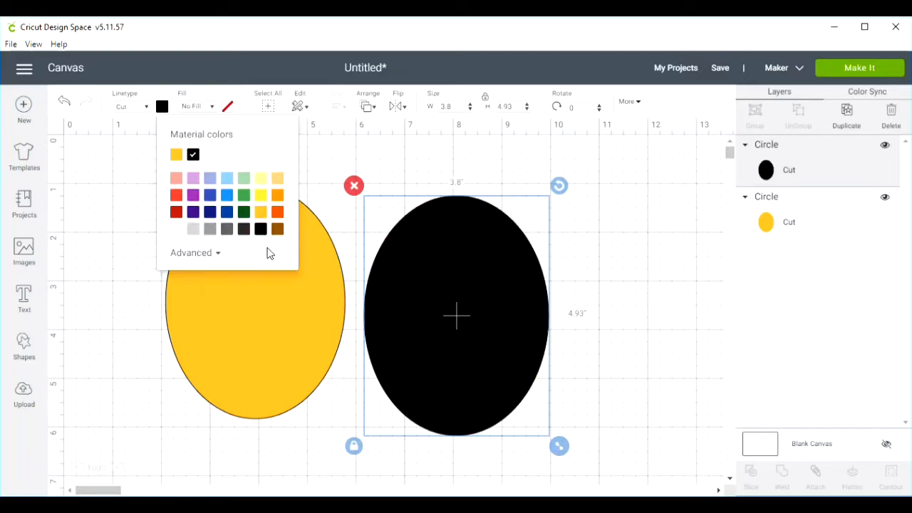
drag(442, 303, 442, 282)
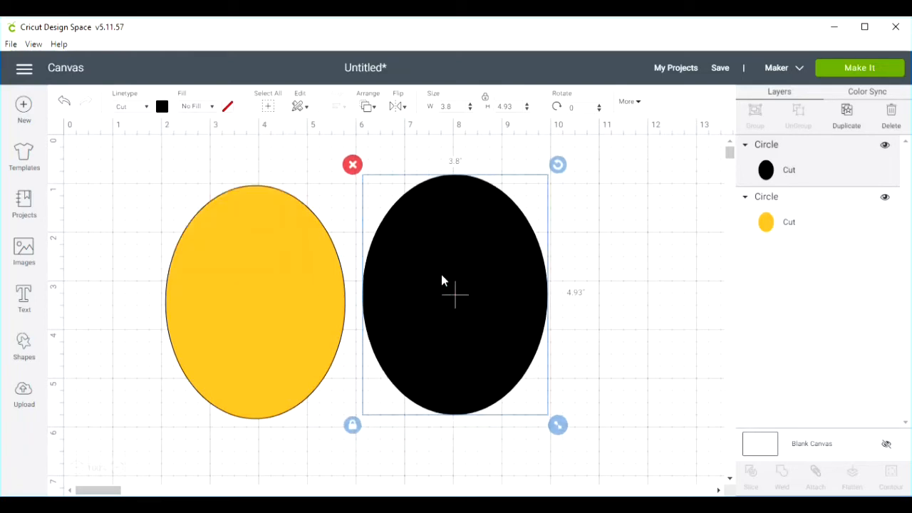
- Duplicate the black oval and place the copy over the lower part of the yellow oval
right_click(442, 277)
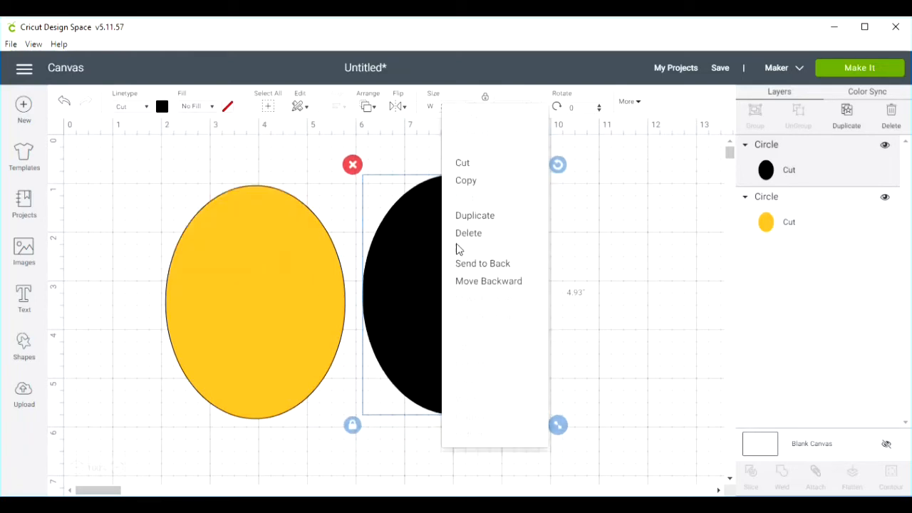
click(468, 216)
drag(487, 324, 275, 330)
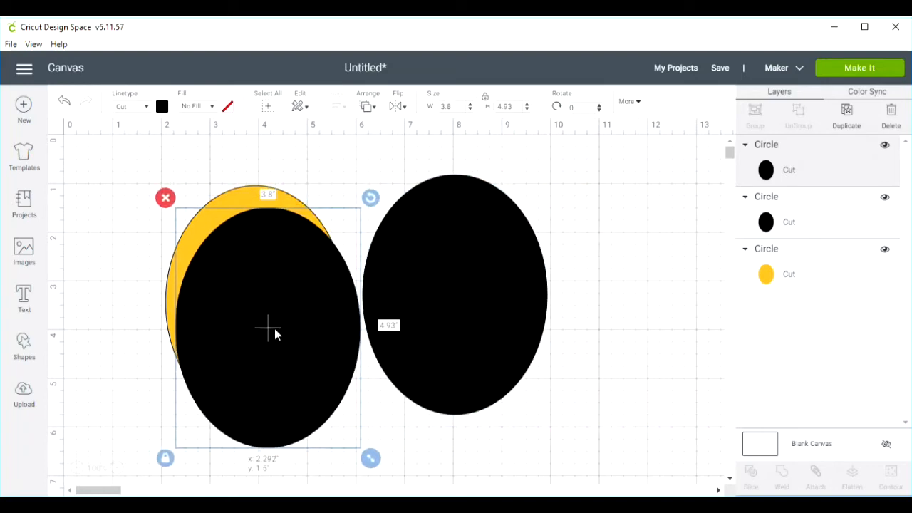
scroll(350, 275, down, 5)
scroll(421, 304, up, 3)
drag(264, 287, 226, 283)
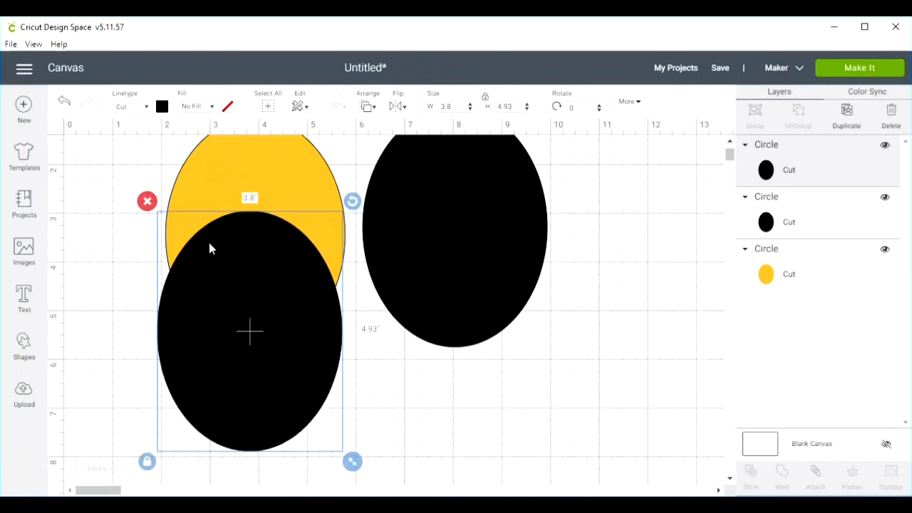
- Change the overlapping copy's linetype to Deboss and size it by entering a width of 3.533 and a height of 4.633 inches
click(146, 106)
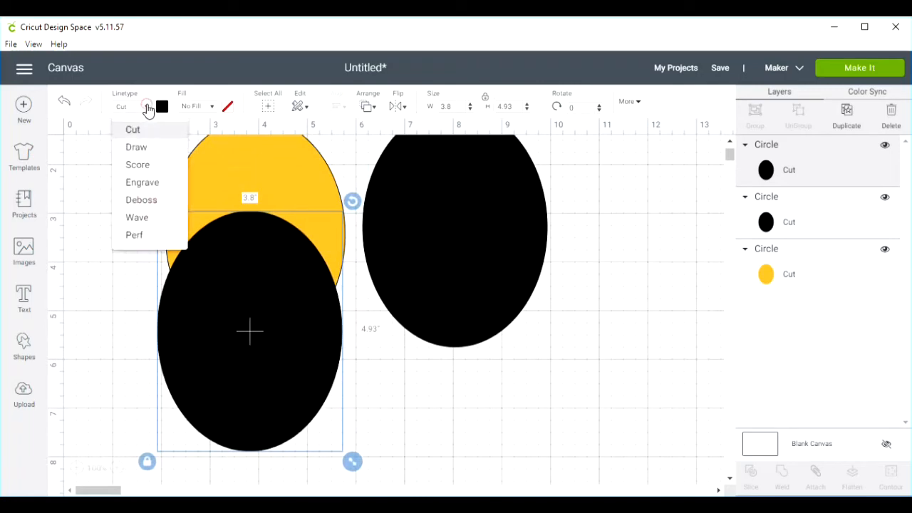
click(141, 200)
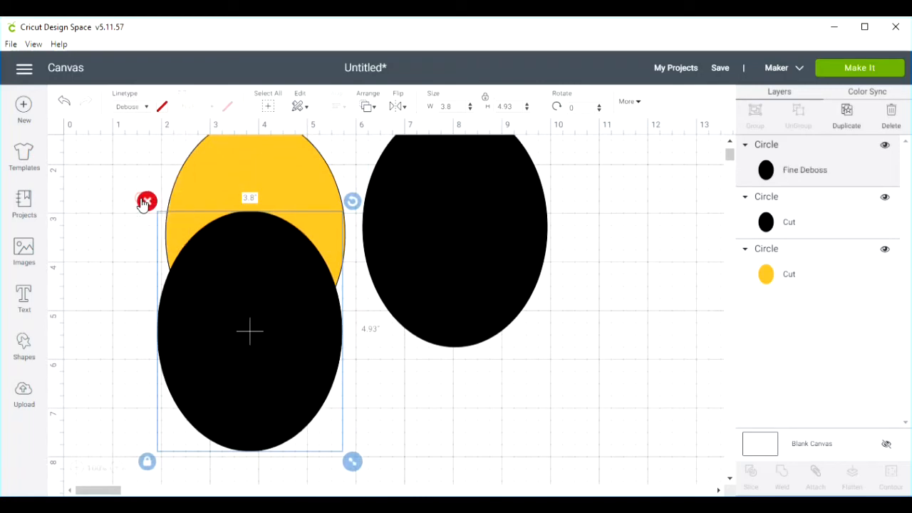
click(453, 108)
drag(453, 107, 410, 108)
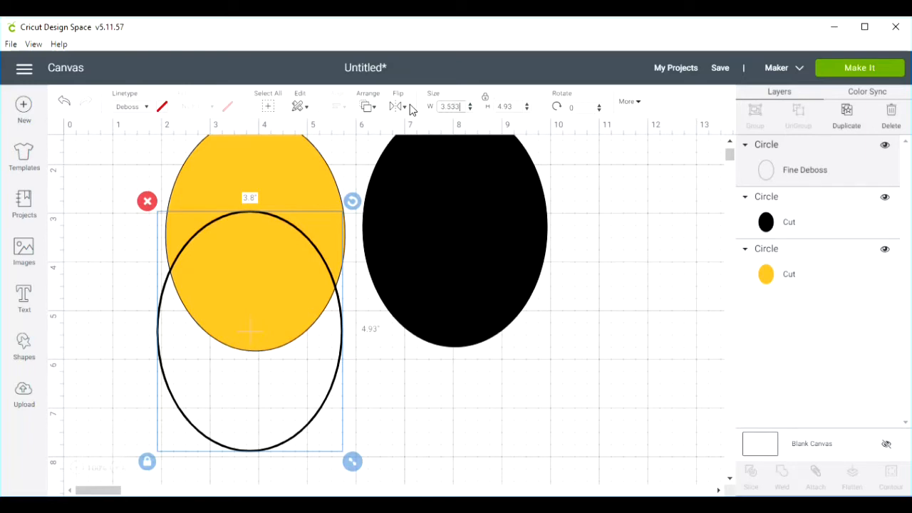
text(3.533)
key(Tab)
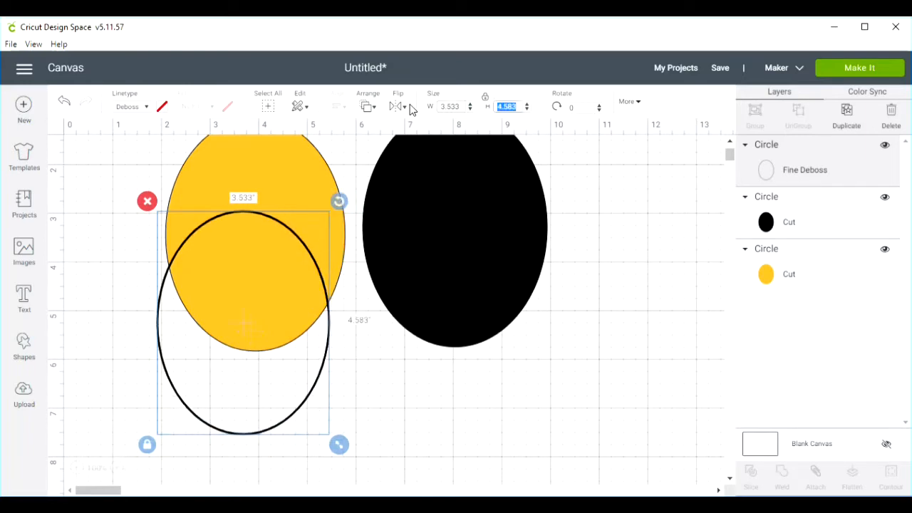
text(4)
key(Return)
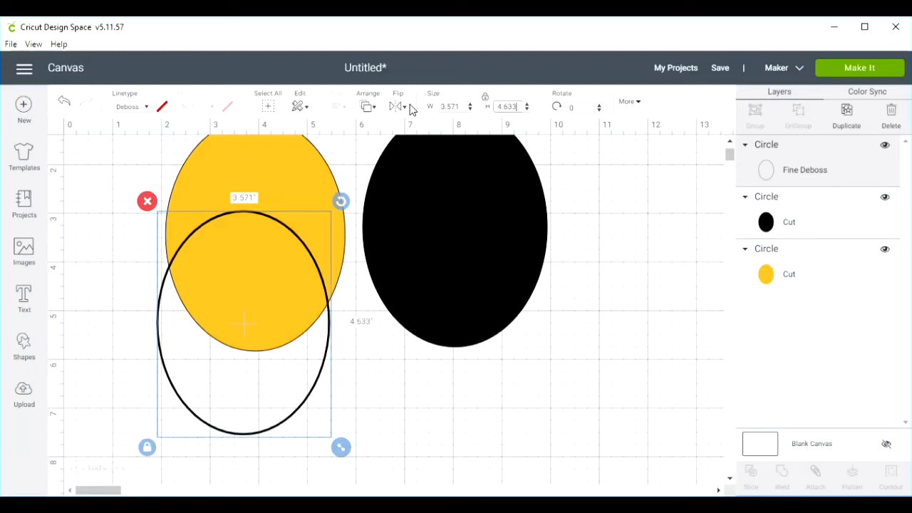
- Center the deboss oval horizontally and vertically on the yellow oval and attach the two together
drag(261, 357, 271, 267)
scroll(427, 396, up, 2)
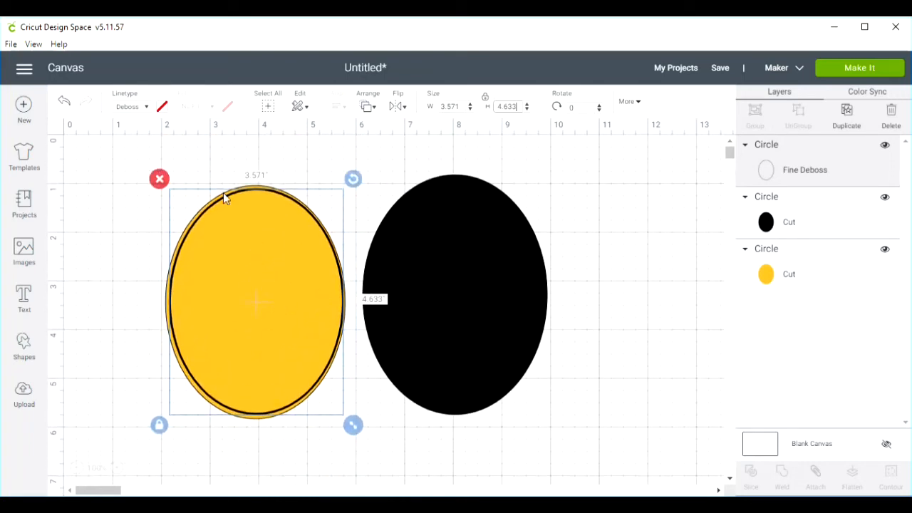
click(174, 178)
drag(166, 171, 235, 301)
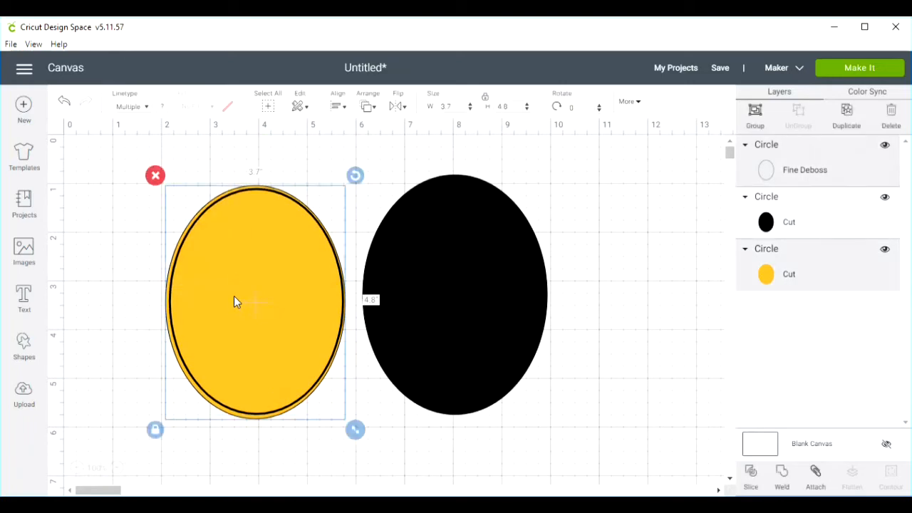
click(342, 109)
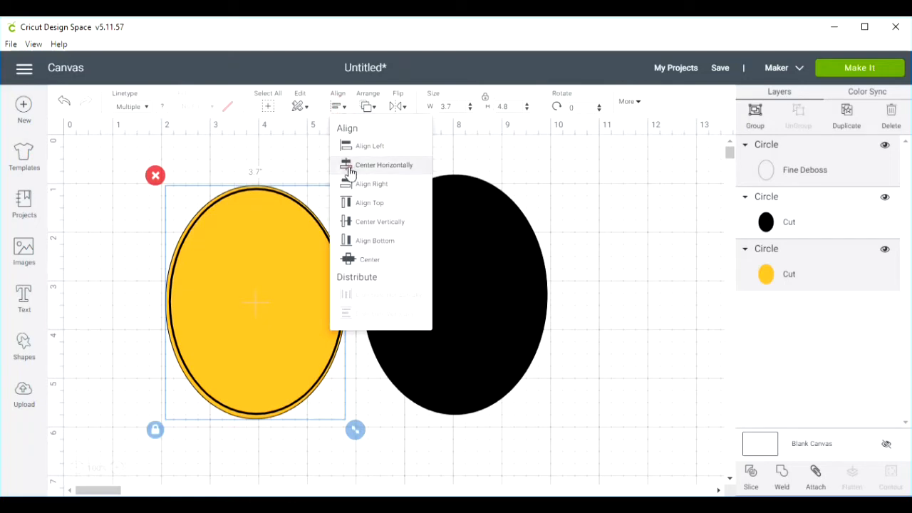
click(350, 168)
click(343, 109)
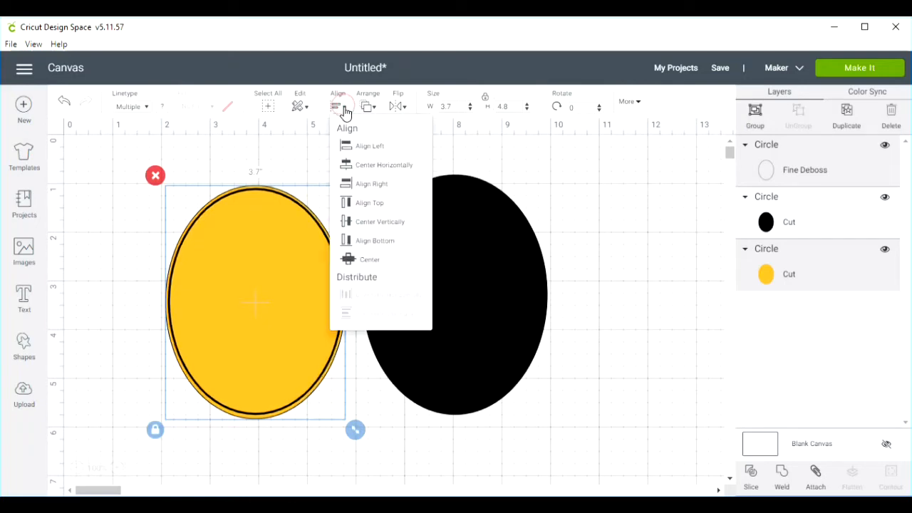
click(347, 222)
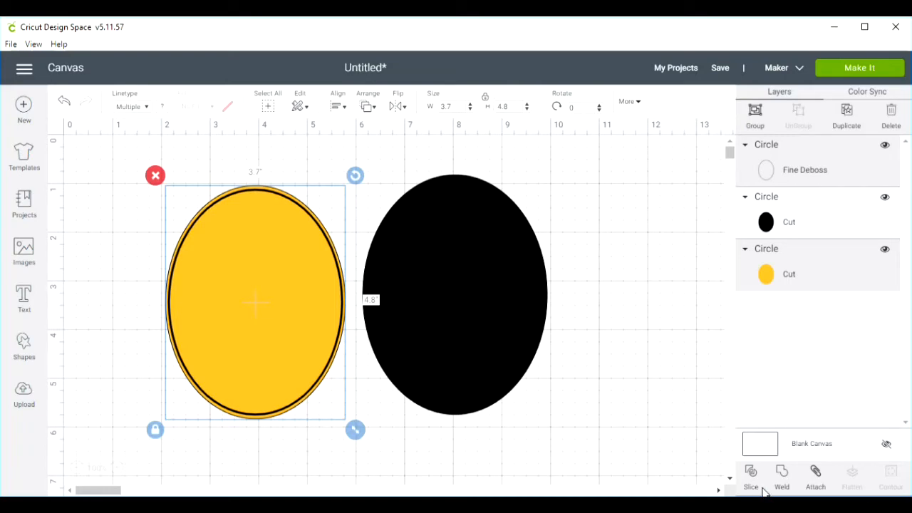
click(815, 473)
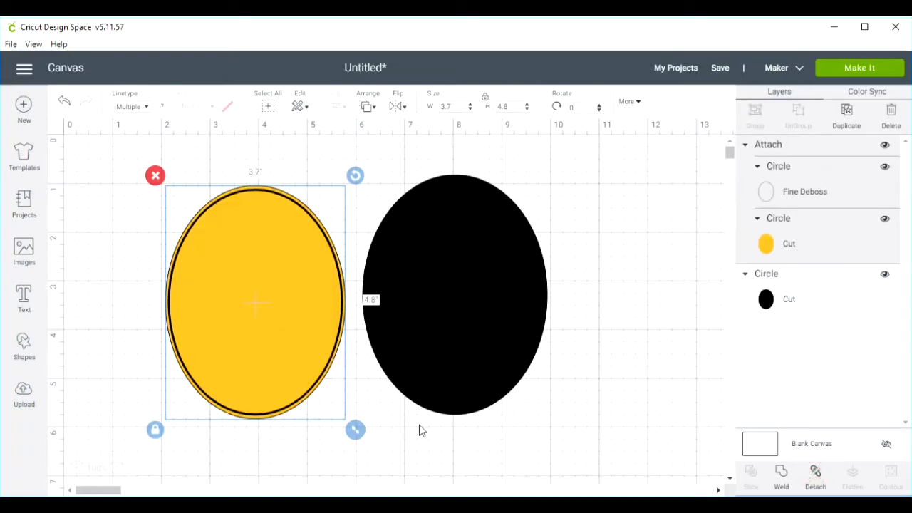
- Lay the attached yellow oval over the black oval to check the border, and move it back alongside
drag(284, 319, 244, 303)
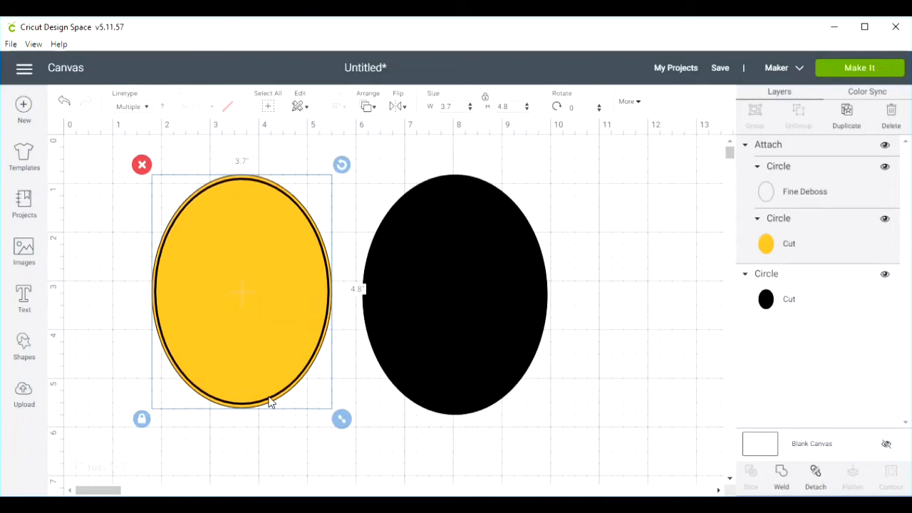
drag(233, 319, 447, 322)
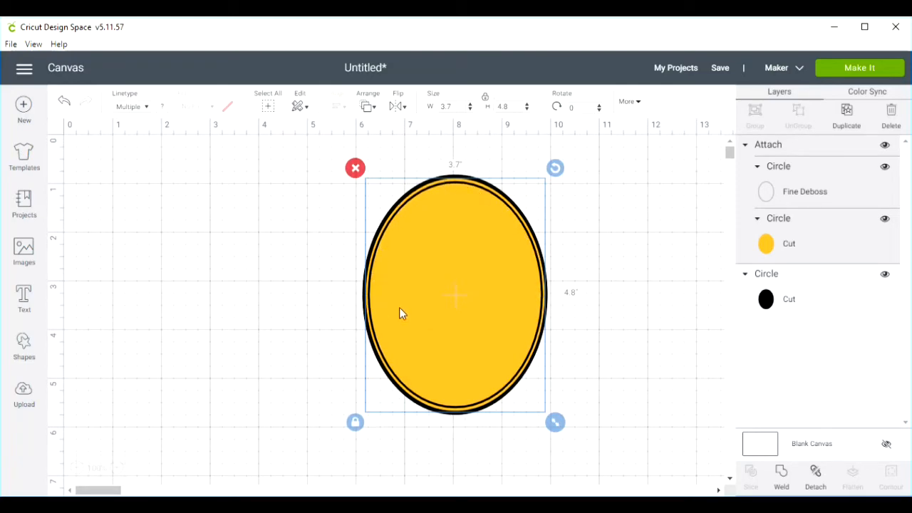
drag(469, 308, 259, 293)
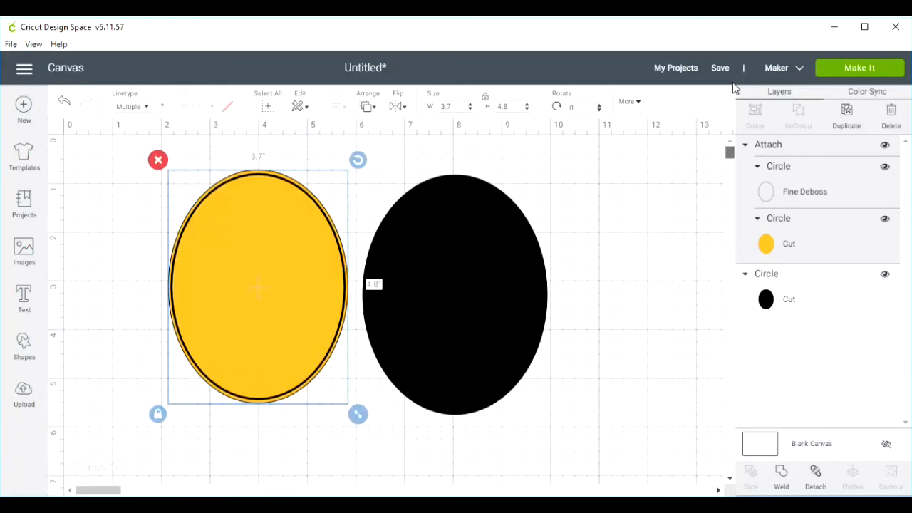
- Search the Cricut image library for "scalloped monogram"
scroll(559, 335, down, 1)
scroll(559, 336, down, 1)
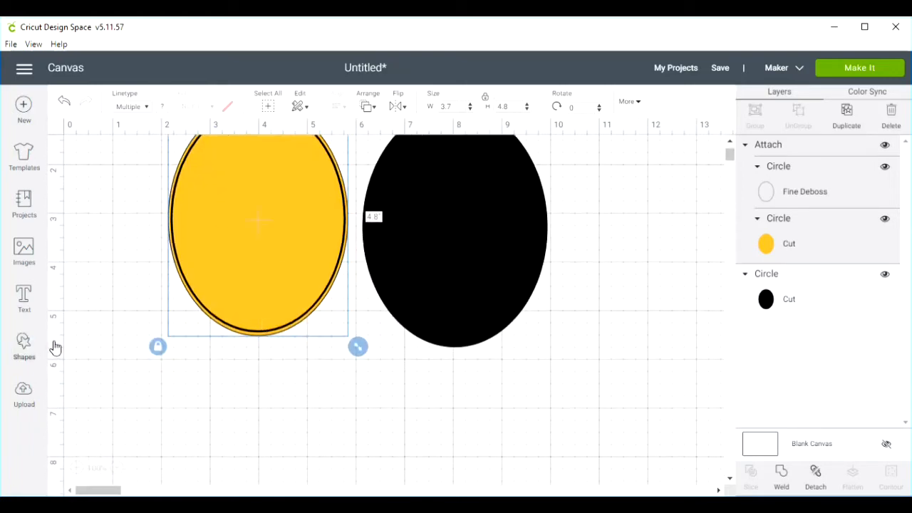
click(24, 251)
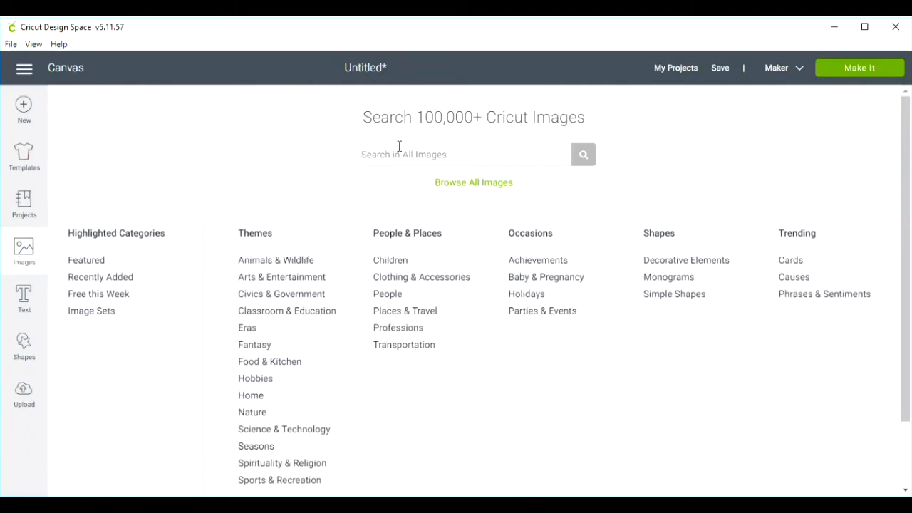
click(398, 154)
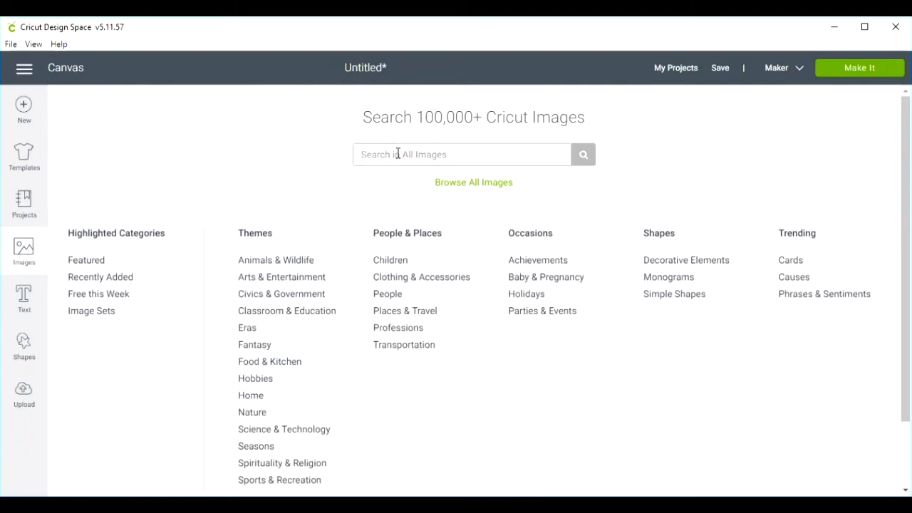
text(scalloped monogram)
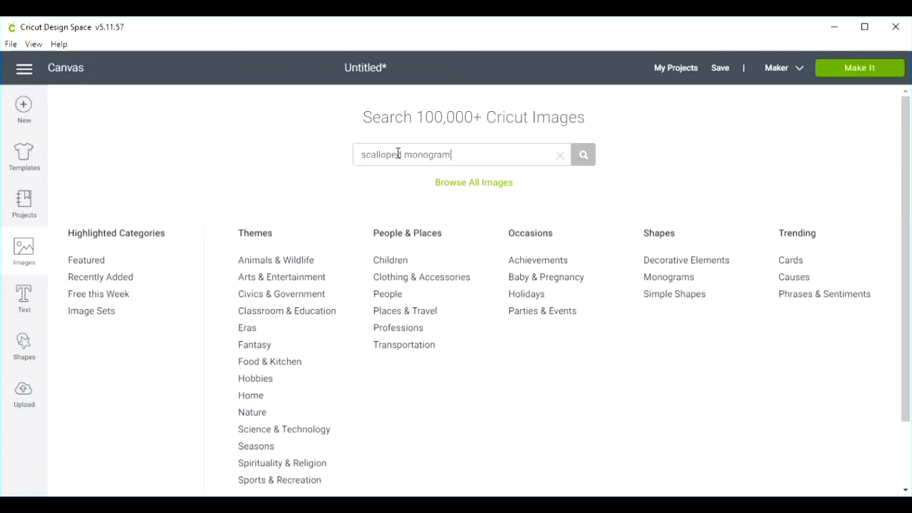
key(Return)
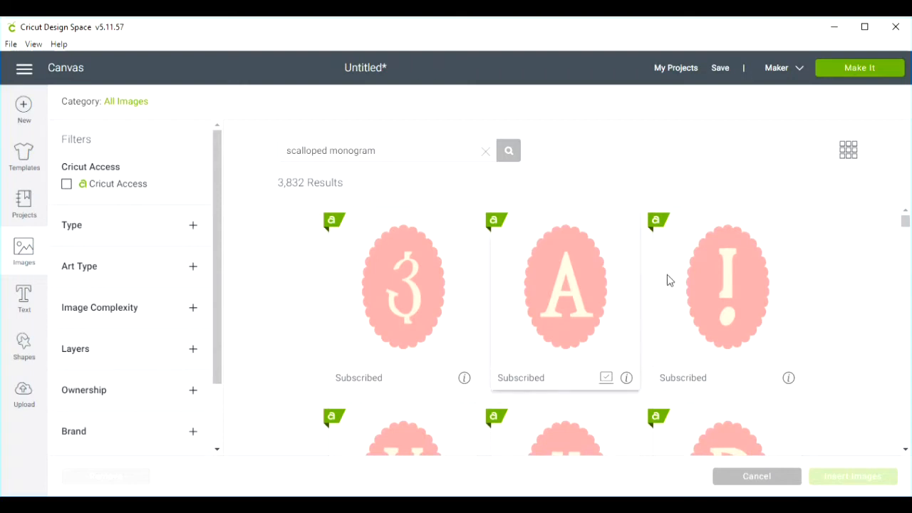
- Insert the scalloped oval monogram image with the letter A onto the canvas
scroll(576, 282, down, 1)
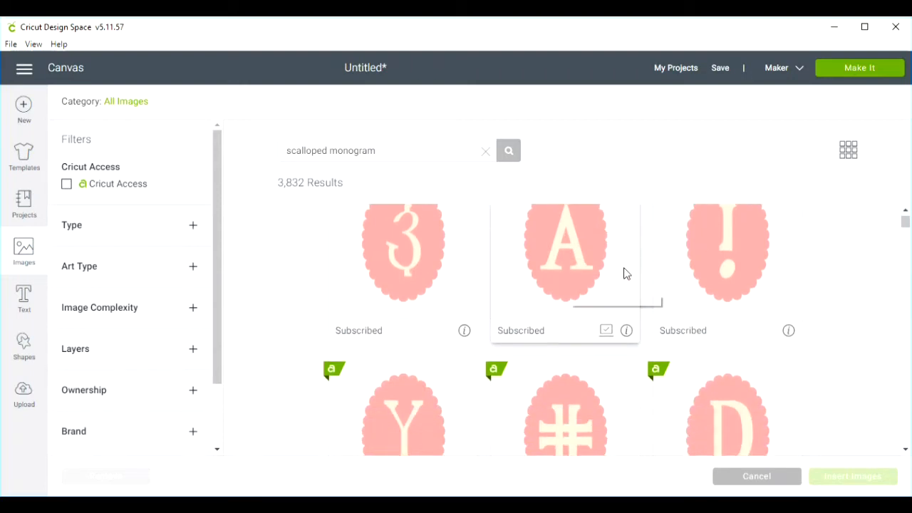
scroll(575, 297, up, 1)
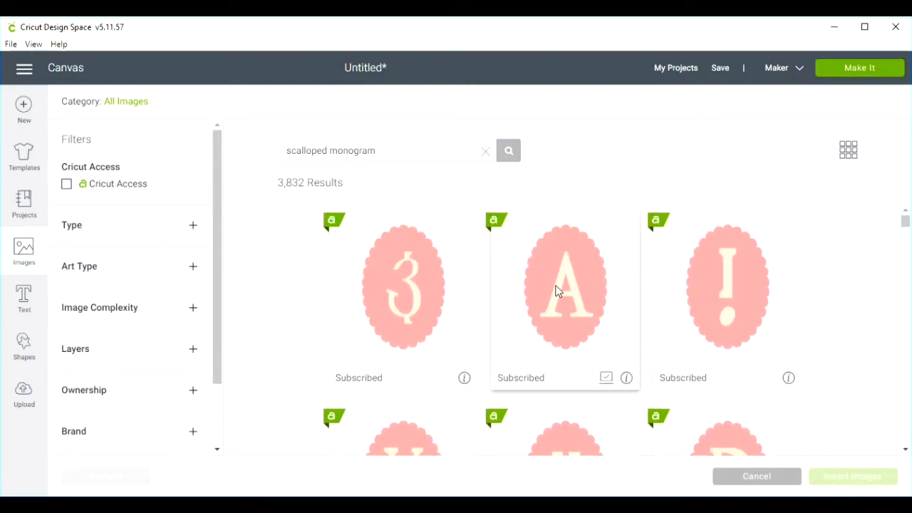
click(559, 288)
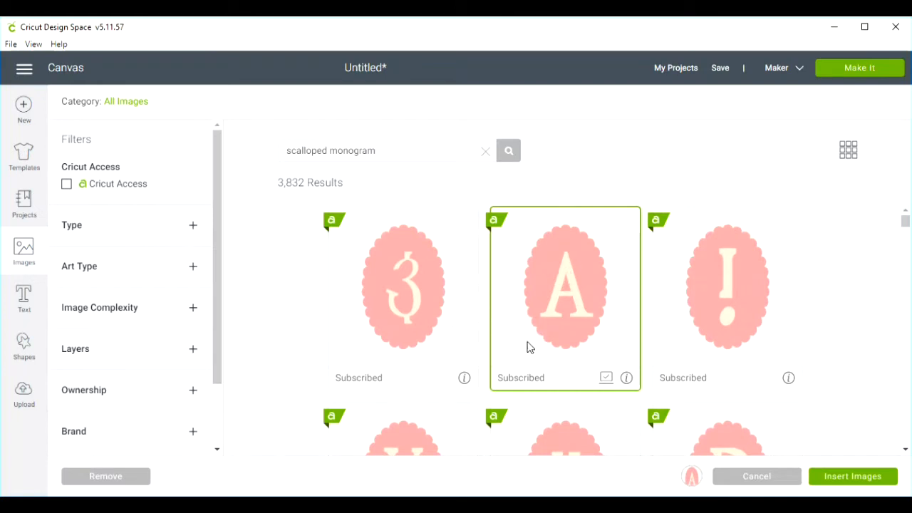
click(855, 478)
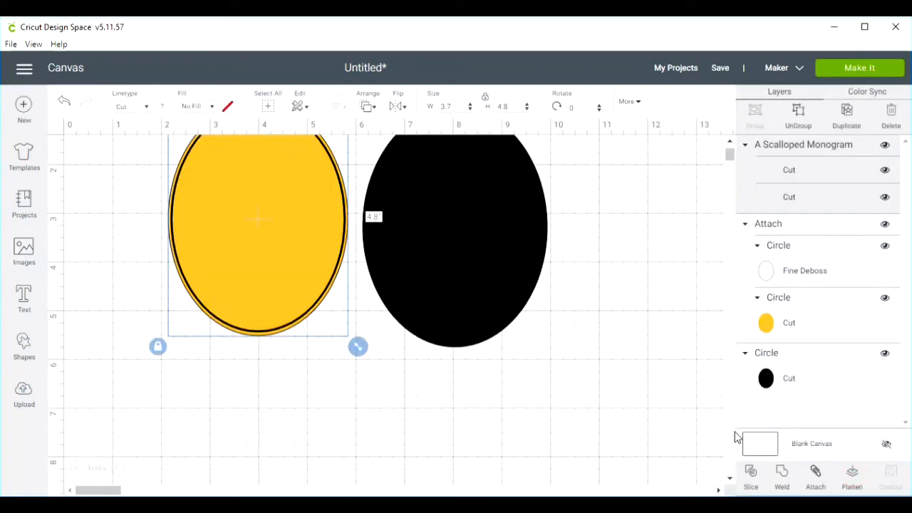
- Move the monogram image below the ovals, unlock its proportions and resize it to 4.25 inches wide by 5.5 inches high
drag(156, 268, 358, 413)
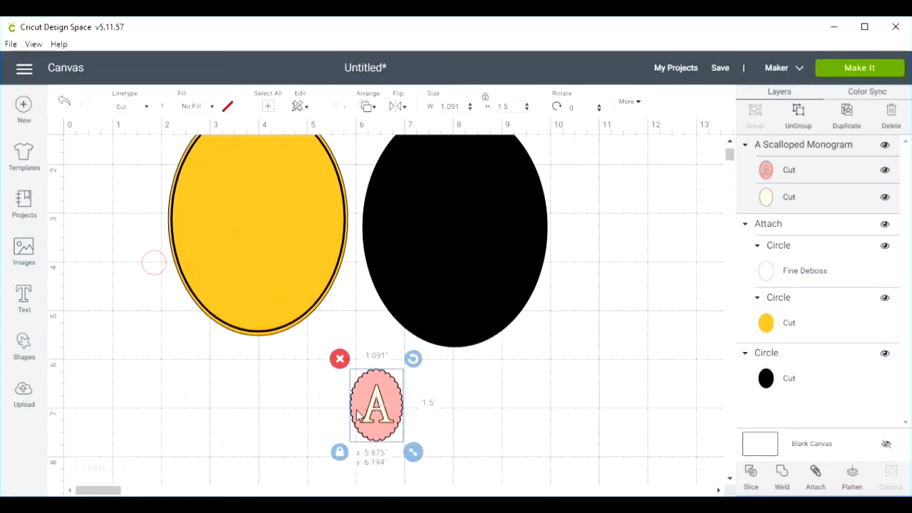
click(484, 103)
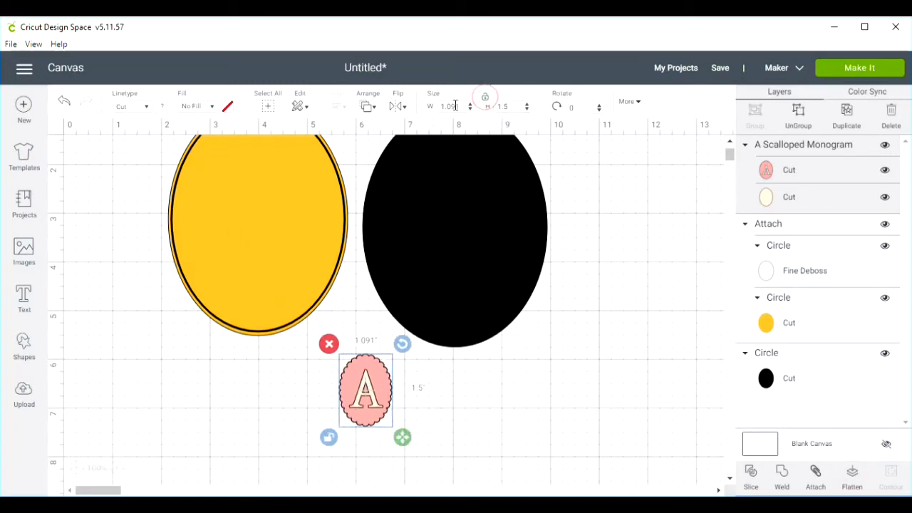
click(451, 106)
text(4.25)
key(Tab)
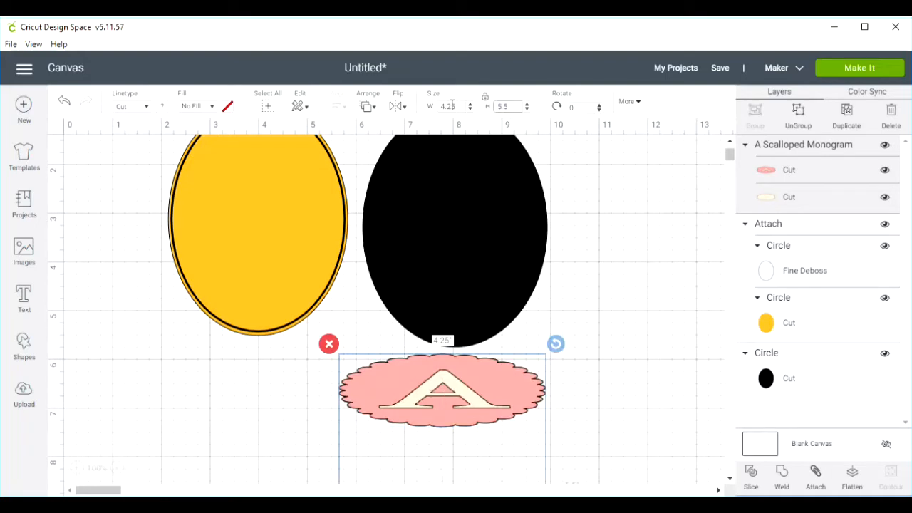
key(Return)
scroll(591, 330, down, 3)
drag(470, 354, 353, 352)
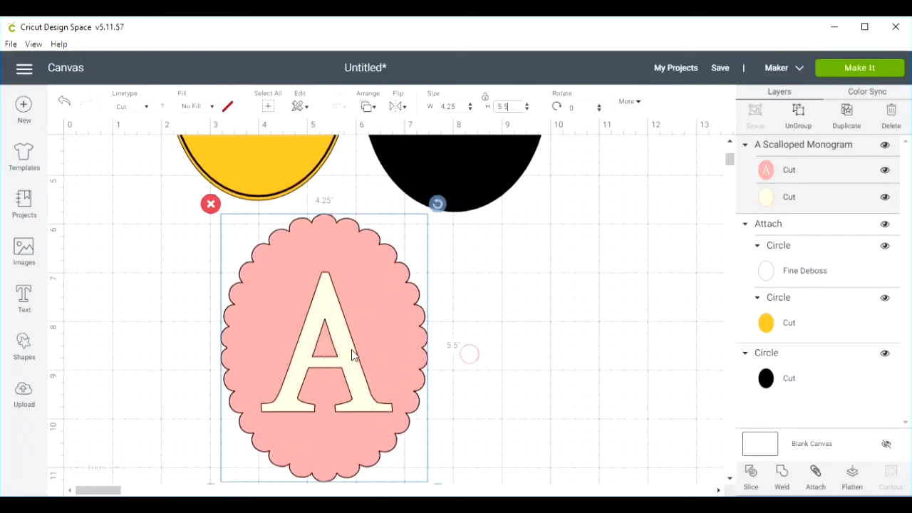
- Add a circle over the letter A and stretch it, proportions unlocked, into an oval about 3.25 by 4.69 inches
click(23, 347)
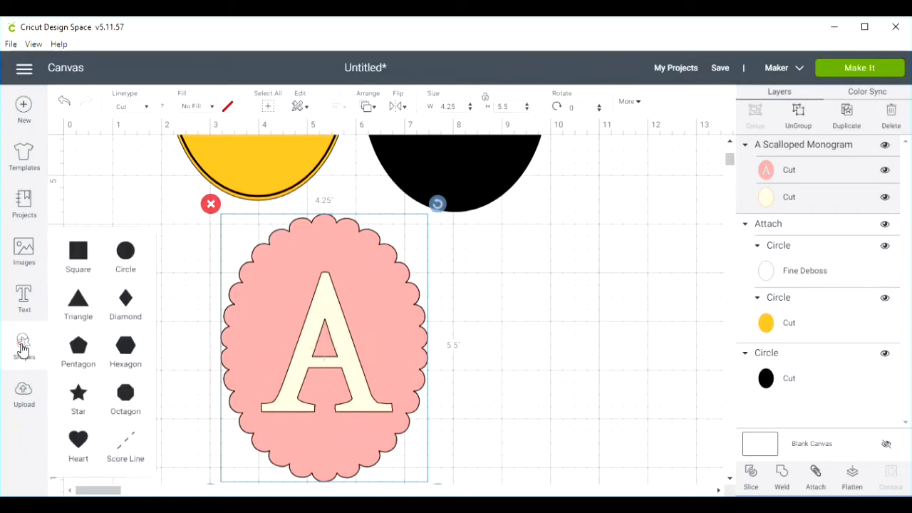
click(126, 253)
drag(203, 292, 331, 307)
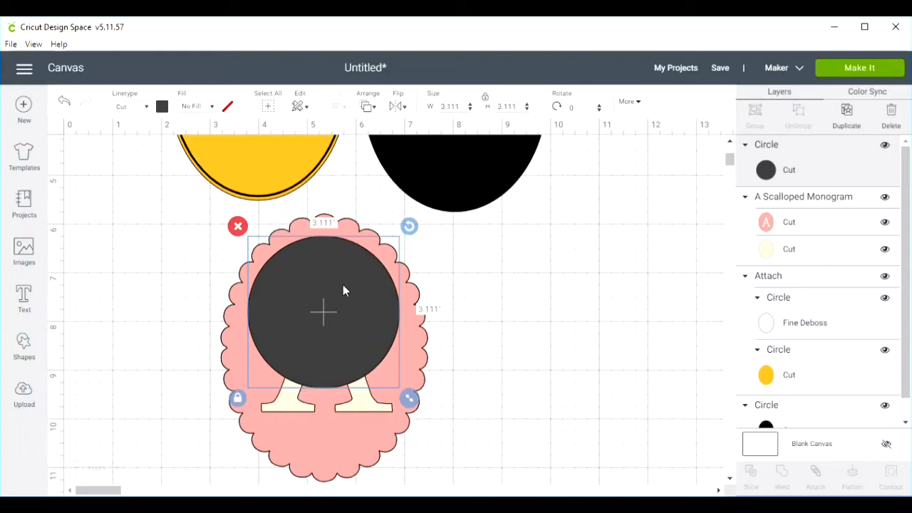
click(238, 397)
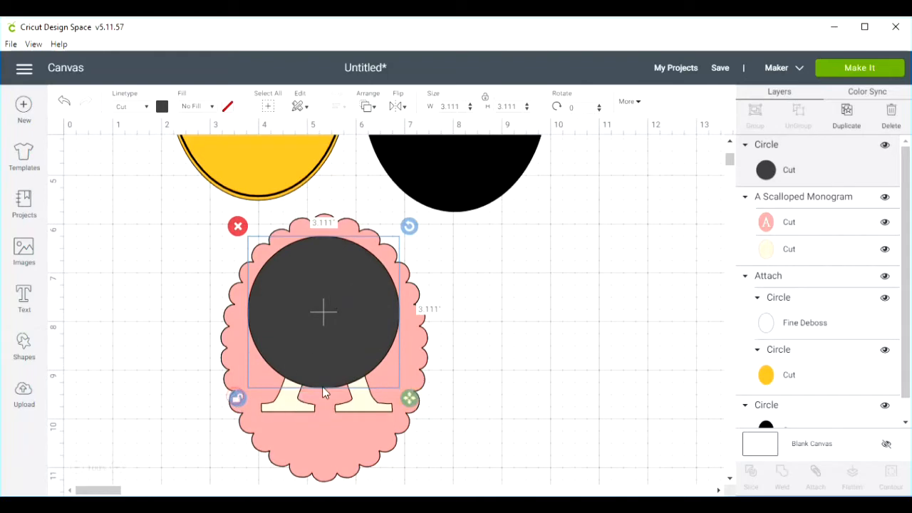
drag(409, 399, 418, 480)
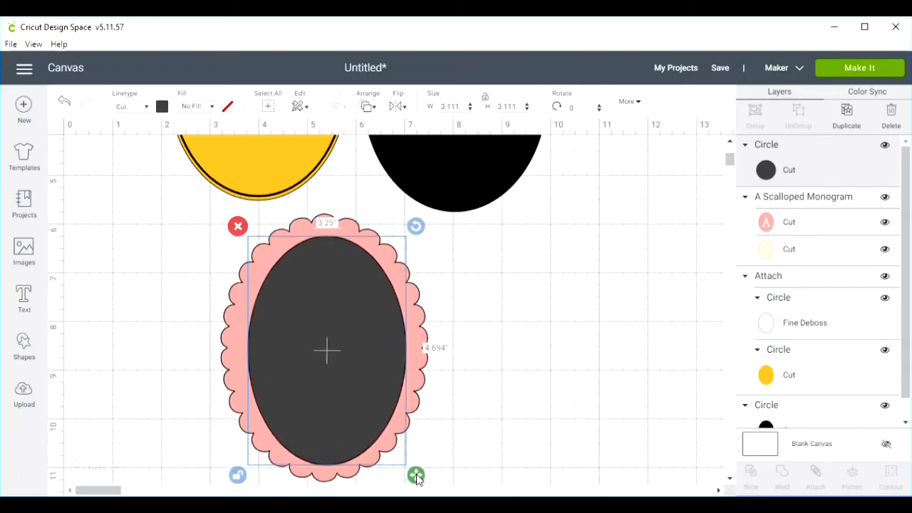
- Weld the new oval to the scalloped monogram to make one solid scalloped oval
click(501, 308)
drag(480, 346, 344, 377)
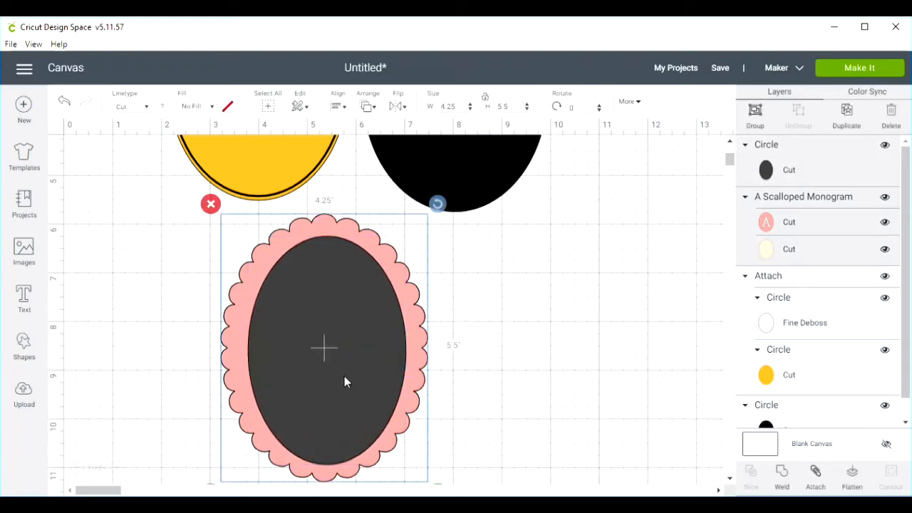
click(781, 476)
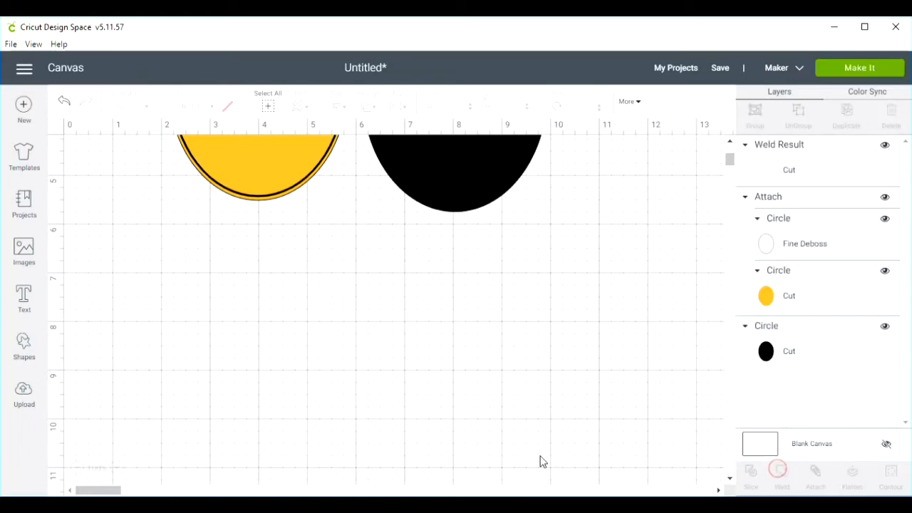
- Move the welded scalloped oval over the lower part of the black oval and send it to the back
scroll(560, 415, up, 3)
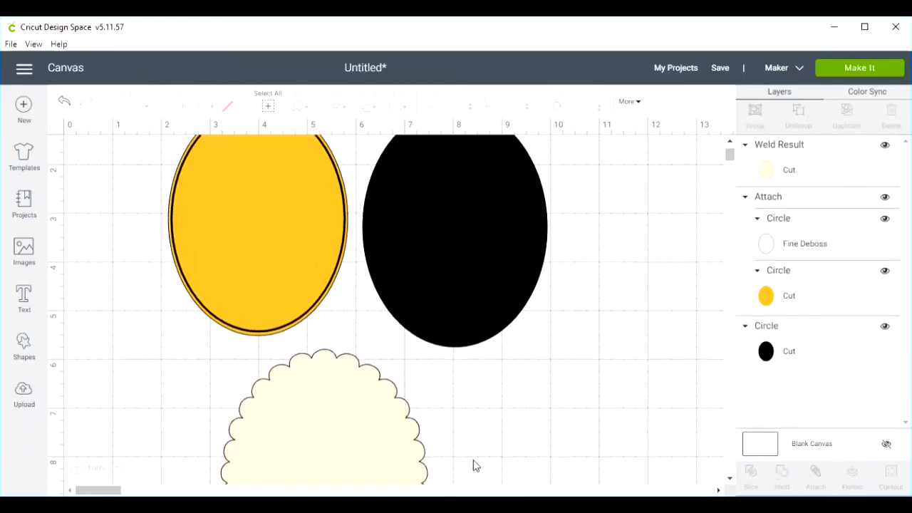
click(410, 449)
drag(409, 449, 507, 363)
right_click(506, 362)
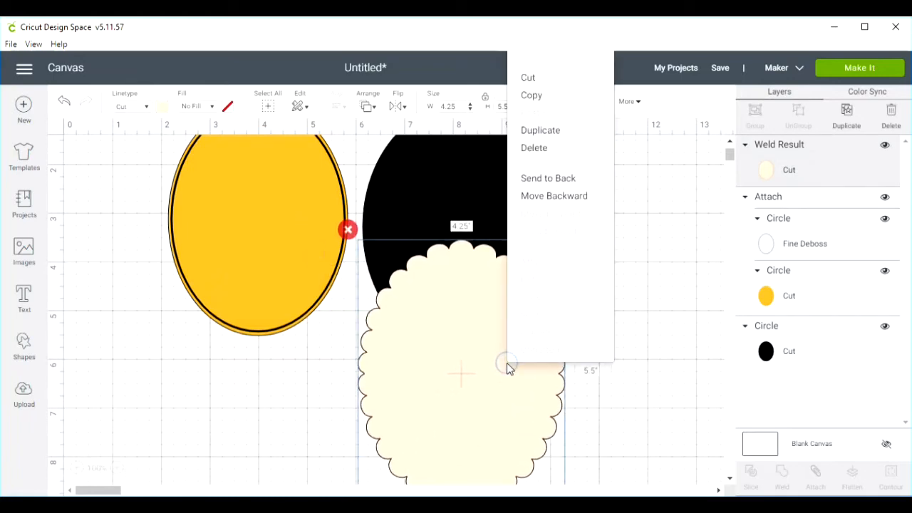
click(546, 182)
- Position the scalloped oval behind the black oval and lay the attached yellow oval on top
drag(456, 438, 447, 285)
scroll(610, 382, up, 2)
drag(278, 301, 476, 308)
- Select all the stacked ovals and center them on each other horizontally and vertically
drag(304, 201, 623, 410)
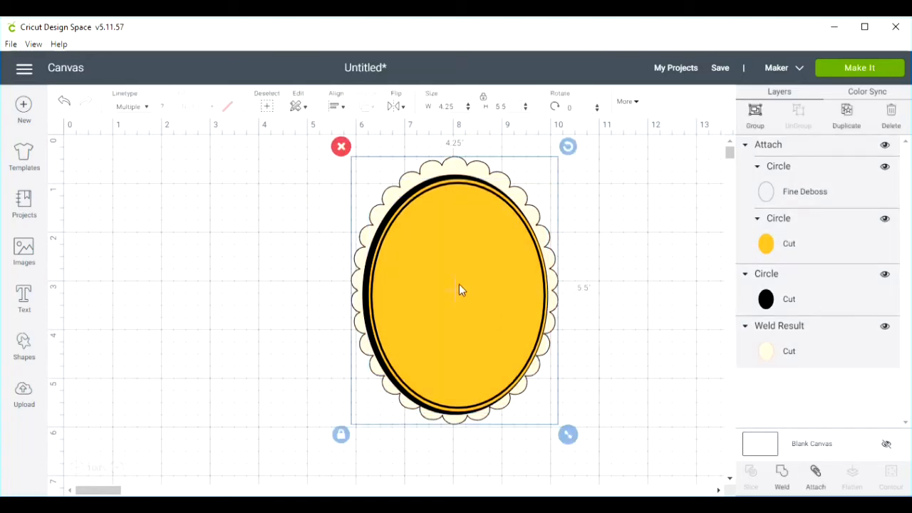
click(339, 107)
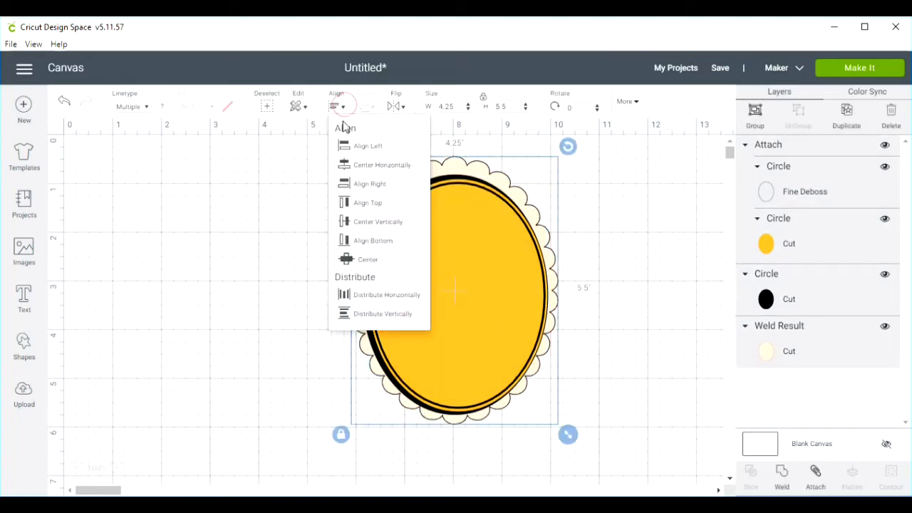
click(352, 165)
click(345, 108)
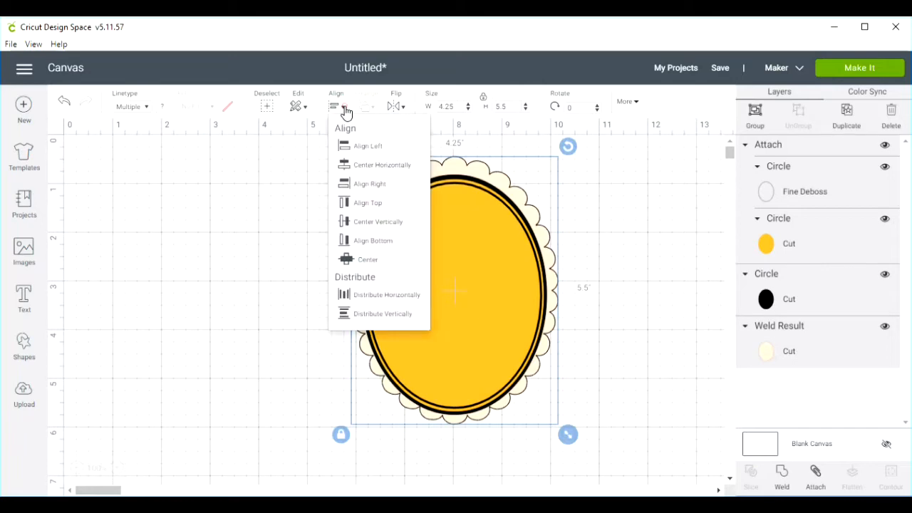
click(356, 221)
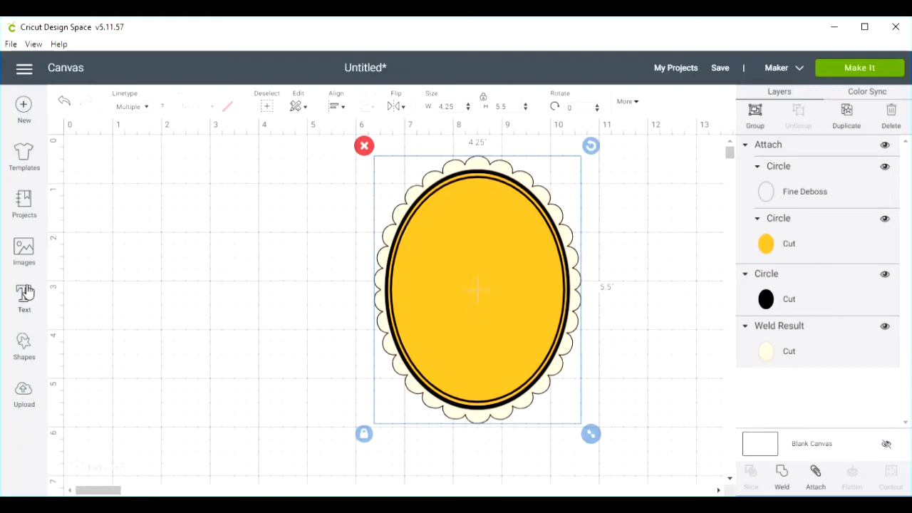
- Add a text box and set its font to Karma, found through the font search
click(23, 299)
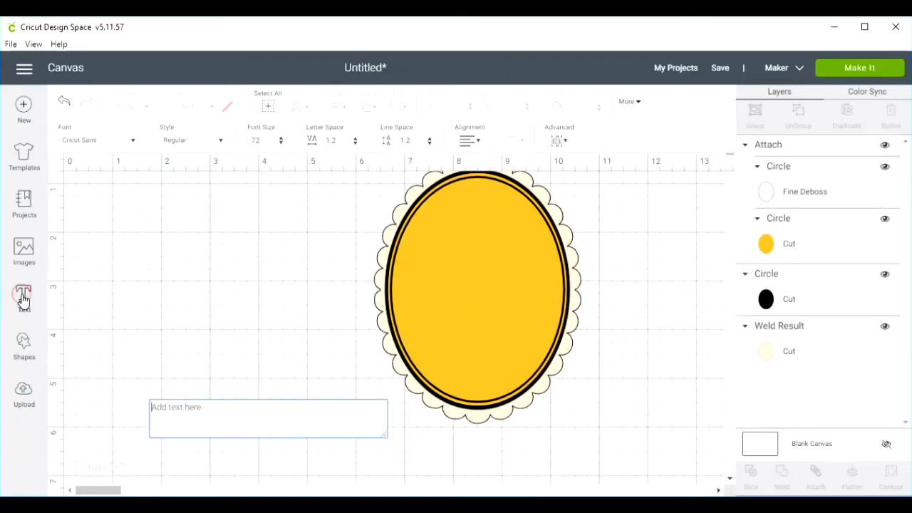
click(133, 142)
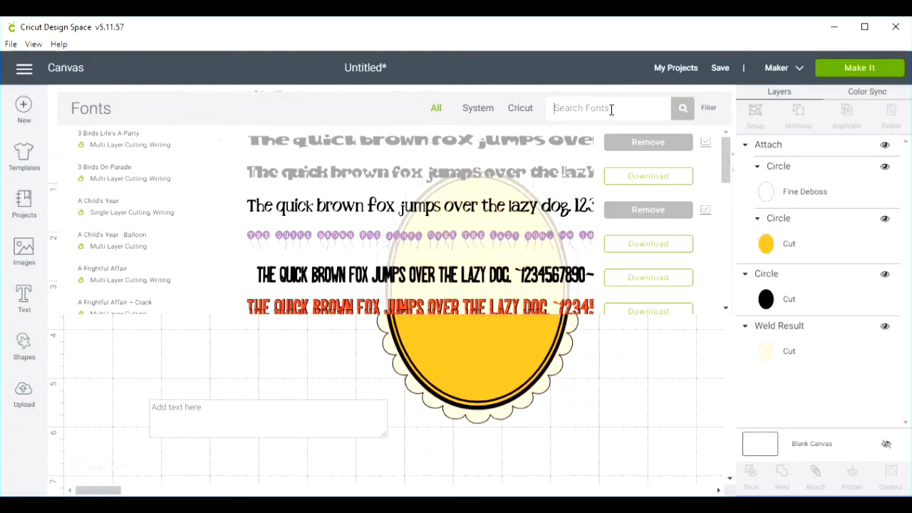
text(k)
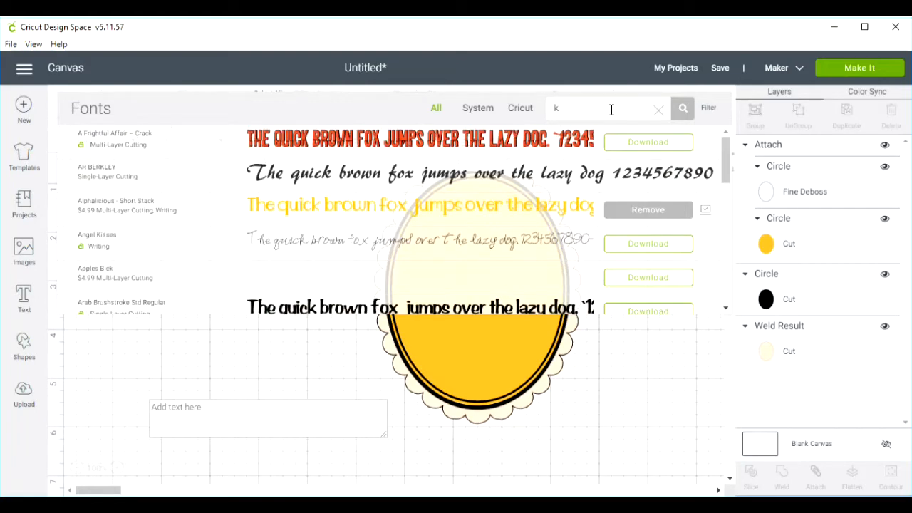
text(arma)
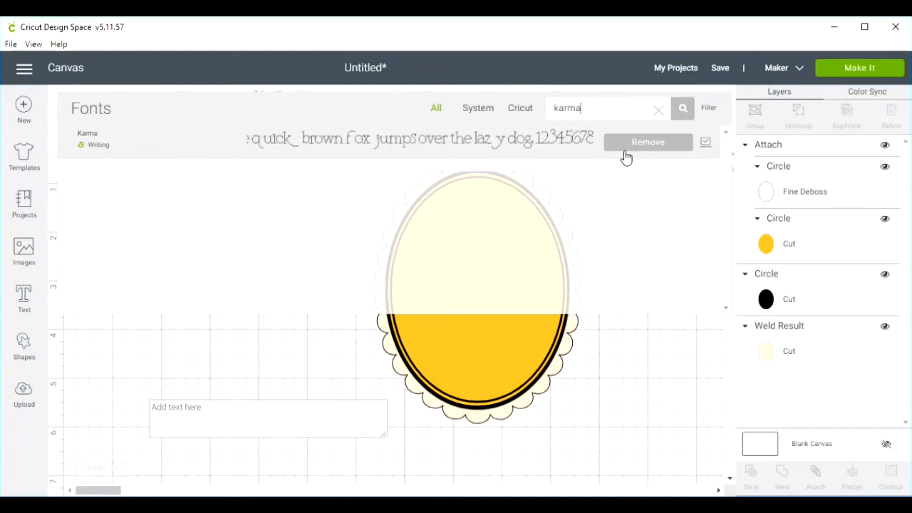
click(433, 148)
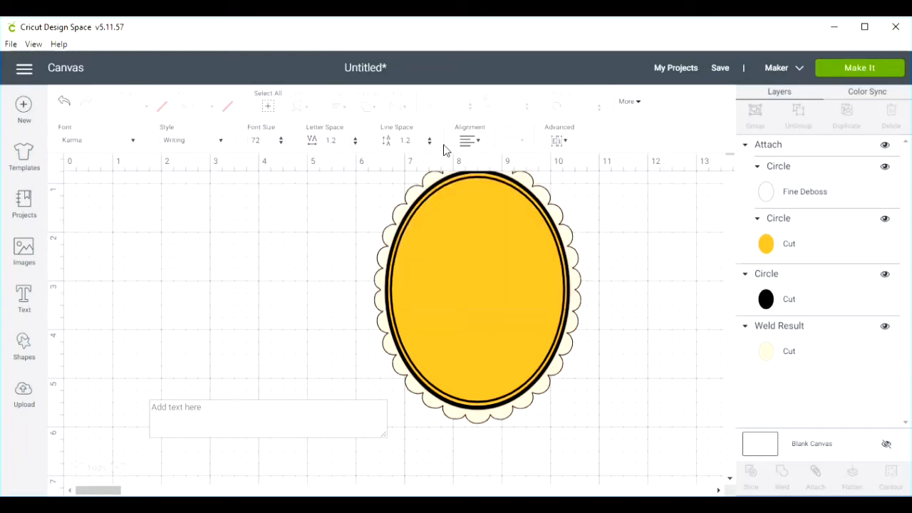
- Enter the three-line text "You Don't Look A Day / Over Whatever Age / You're Pretending to Be"
click(199, 410)
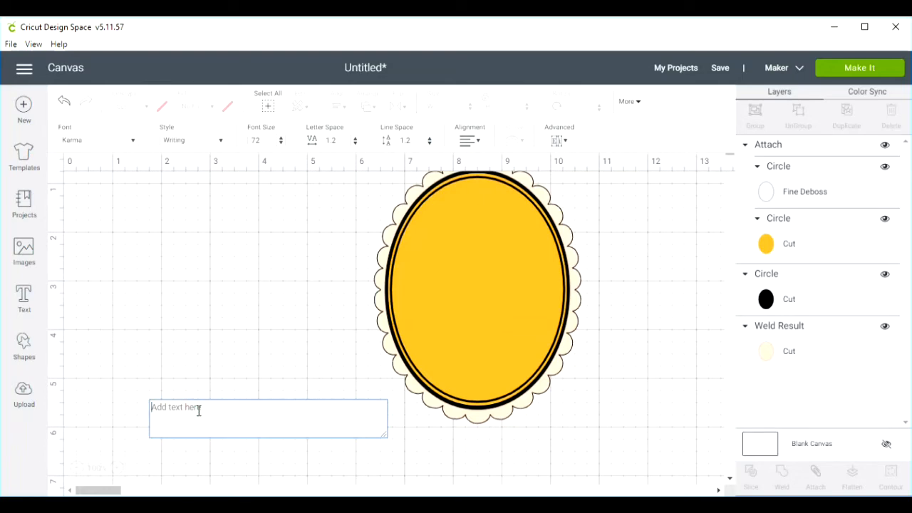
text(You)
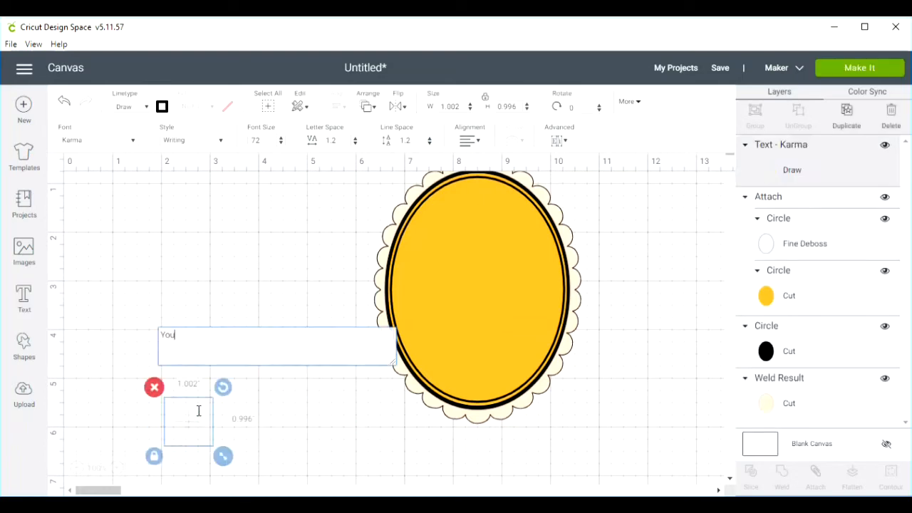
text( Don't Look A Day)
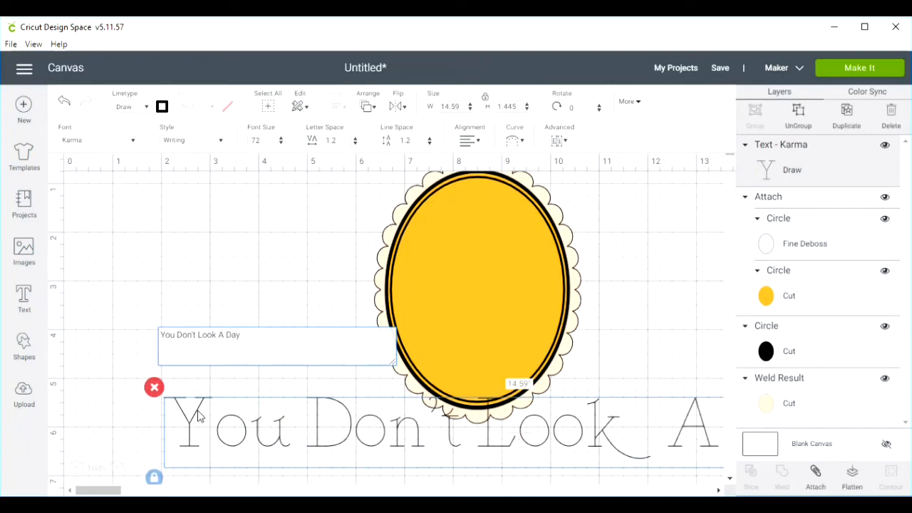
key(Return)
text(Over Whatever Age)
key(Return)
text(You)
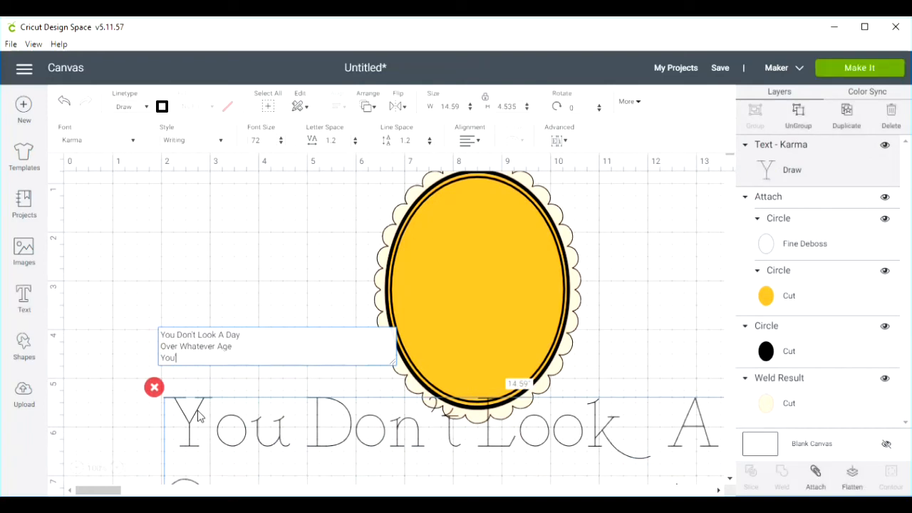
text('re Pretending to Be)
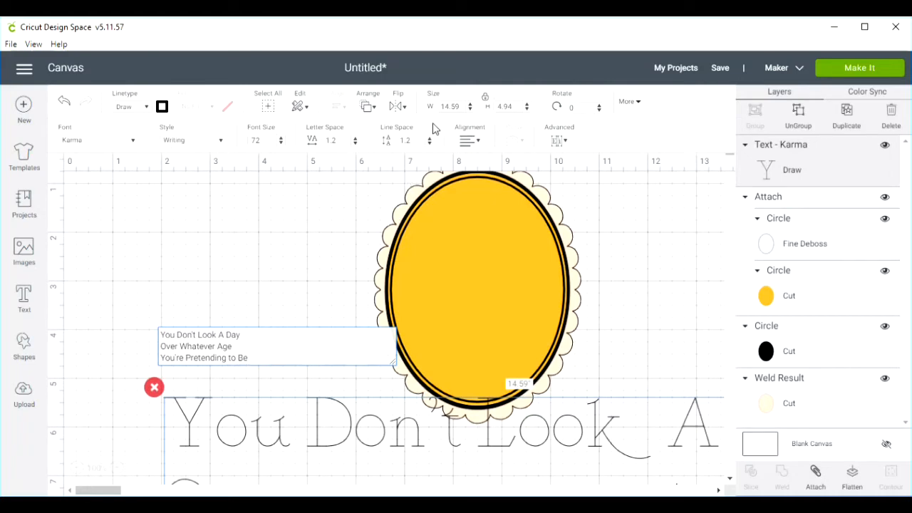
- Set the text's width to 2.812 inches, keeping its proportions locked
click(467, 106)
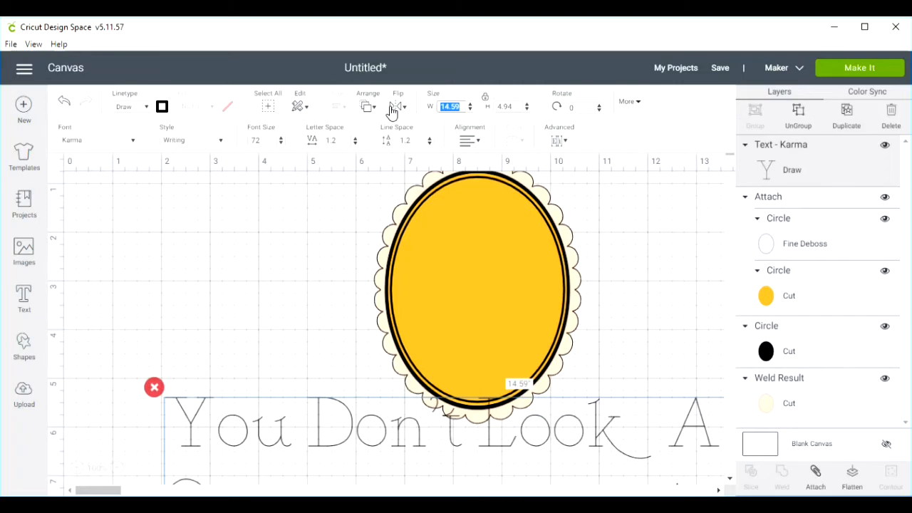
text(2.812)
click(511, 106)
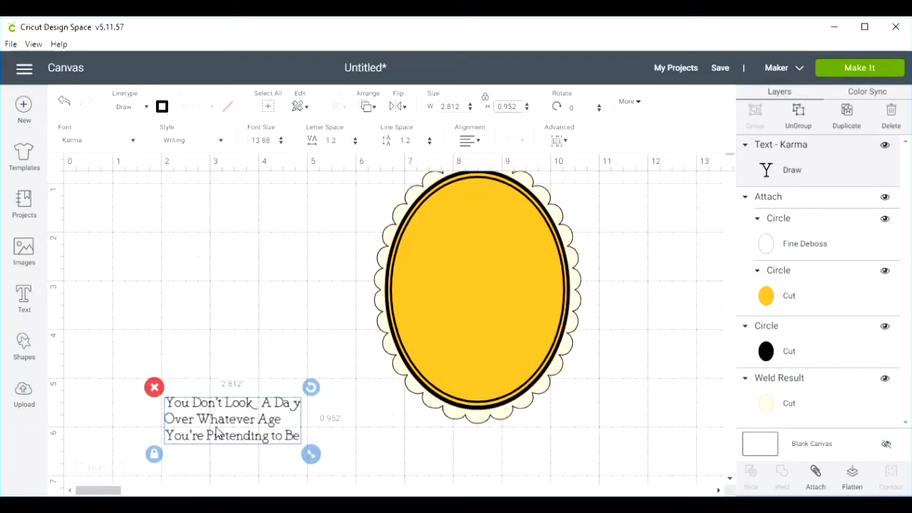
- Center-align the text lines and place the text on the lower half of the yellow oval
drag(210, 426, 235, 412)
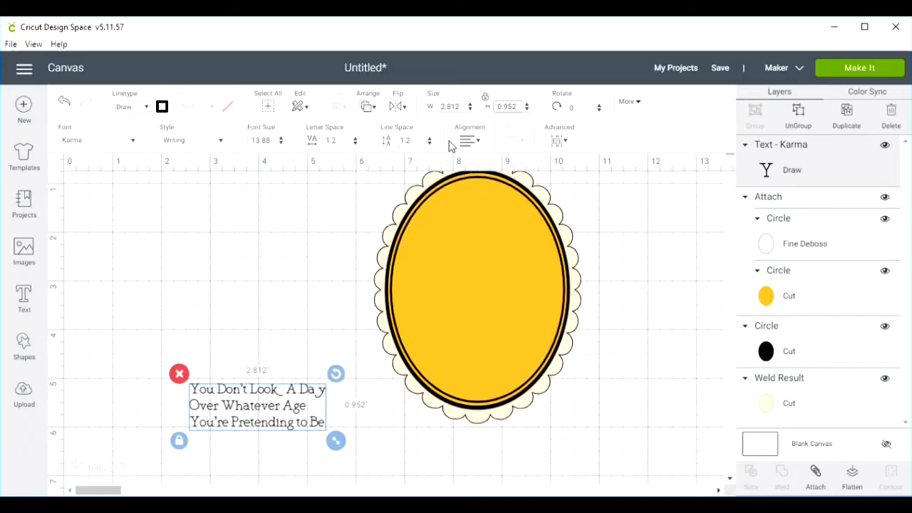
click(477, 145)
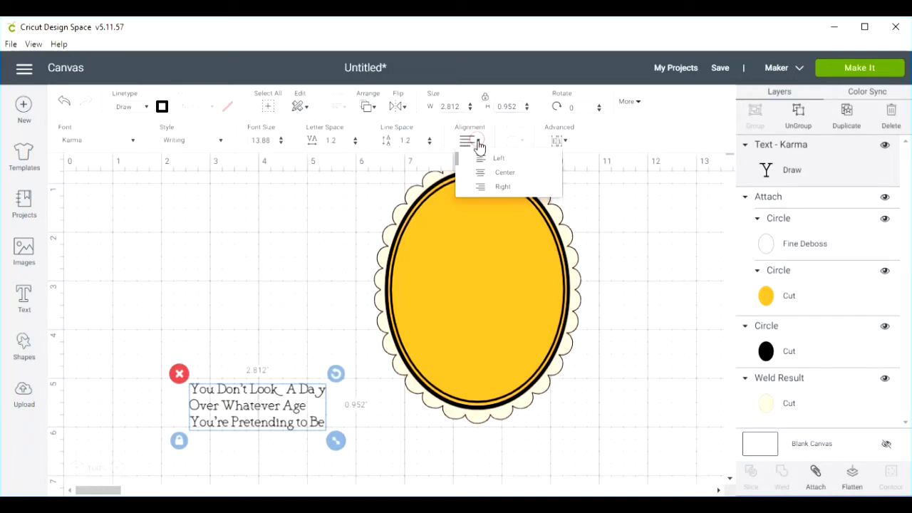
click(502, 178)
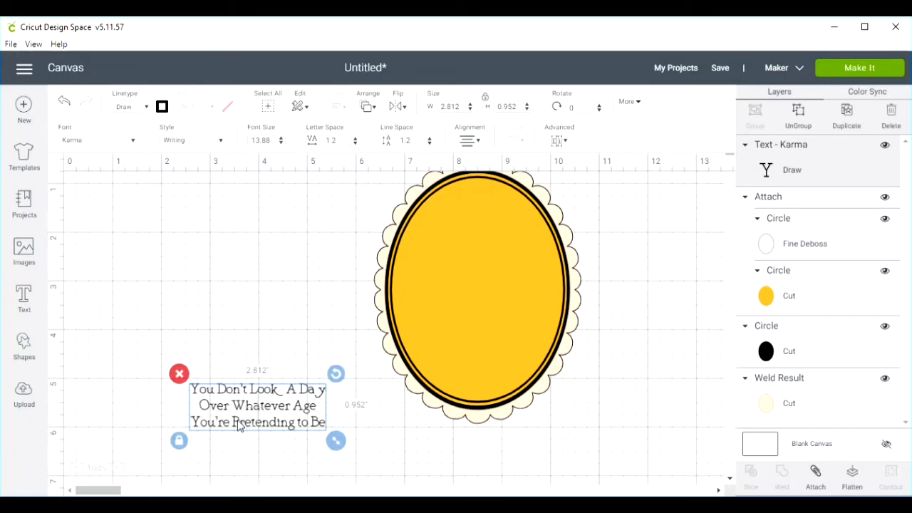
drag(258, 406, 476, 331)
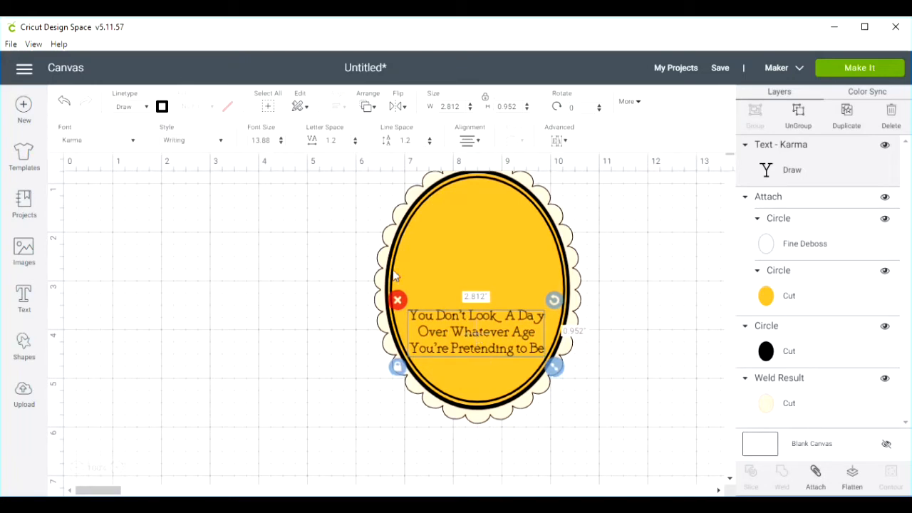
drag(322, 214, 602, 447)
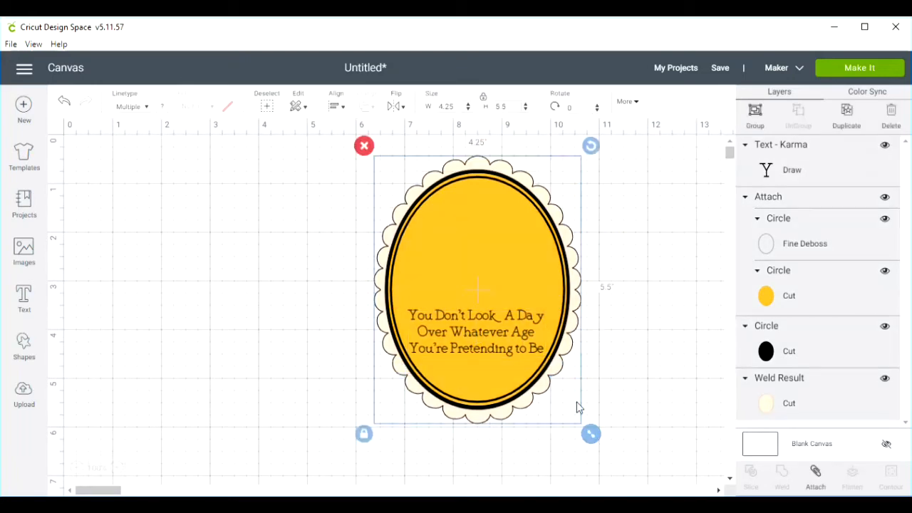
click(643, 347)
click(489, 336)
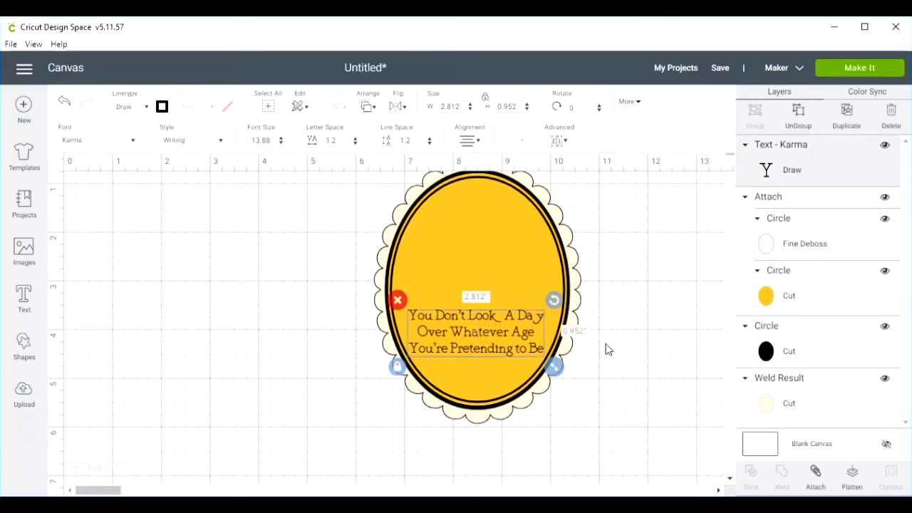
shift+click(766, 303)
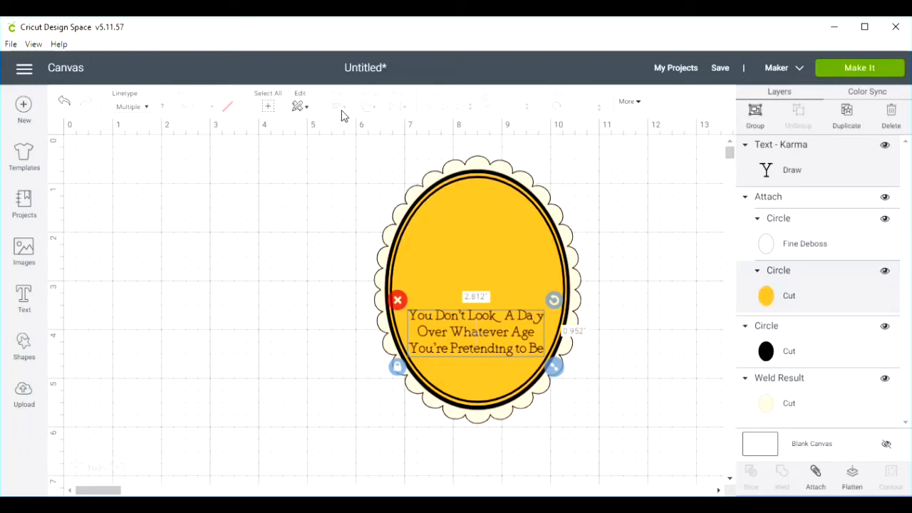
click(293, 212)
- Nudge the text by eye to center it between the sides of the yellow oval
click(470, 332)
drag(465, 333, 453, 330)
click(296, 309)
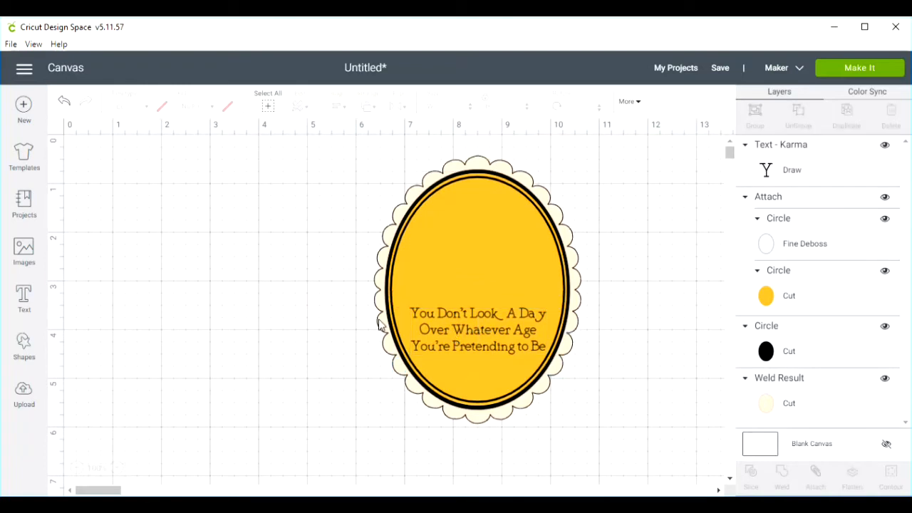
click(458, 329)
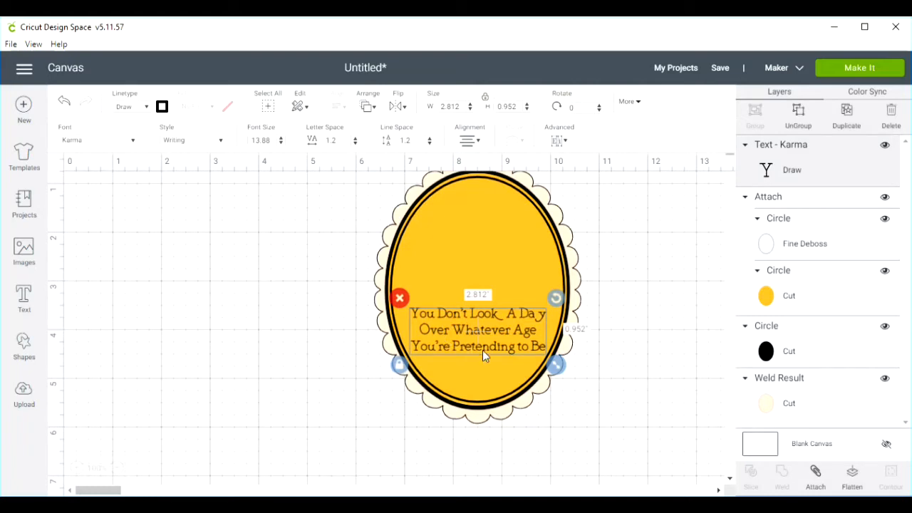
click(287, 314)
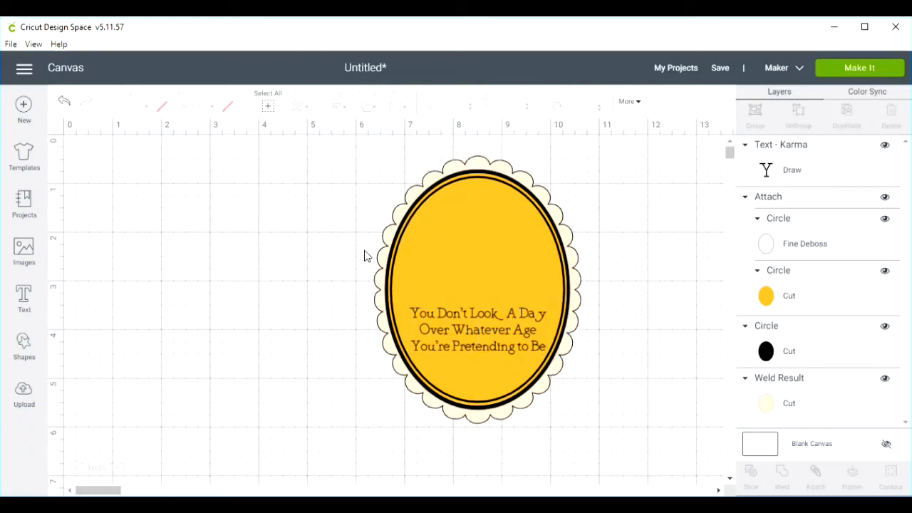
click(765, 296)
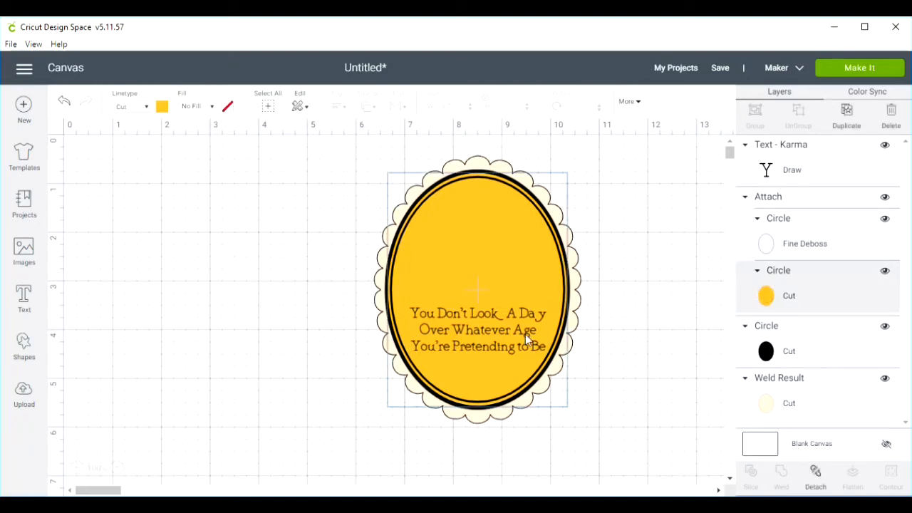
click(485, 328)
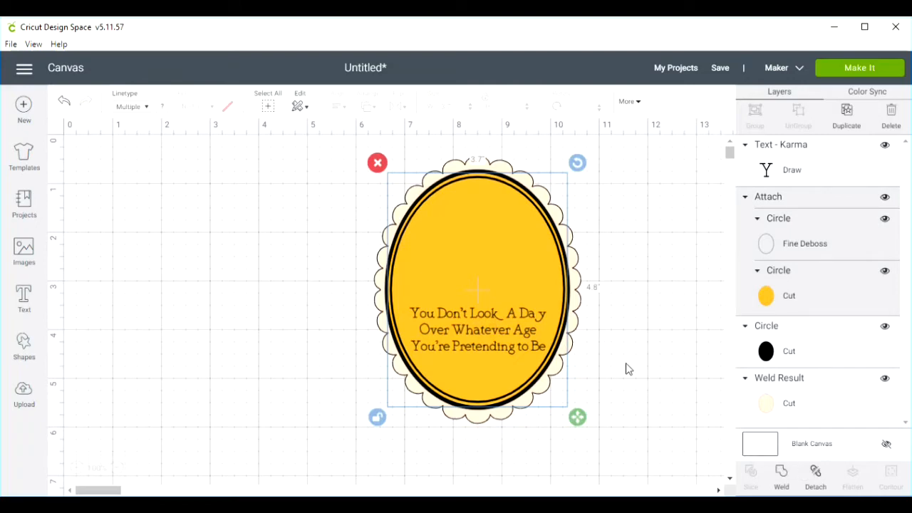
click(661, 386)
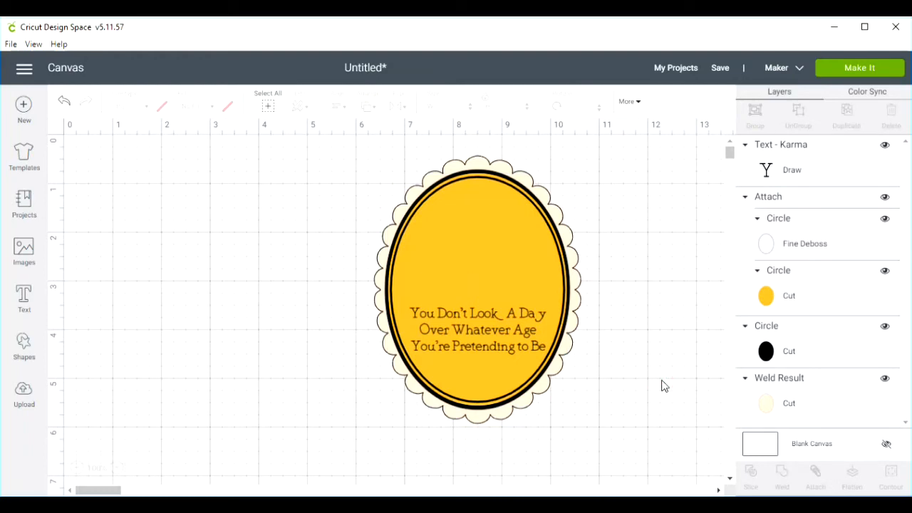
- Separate the yellow, black and scalloped ovals on the canvas and move the text onto the lower half of the yellow oval
drag(432, 260, 152, 240)
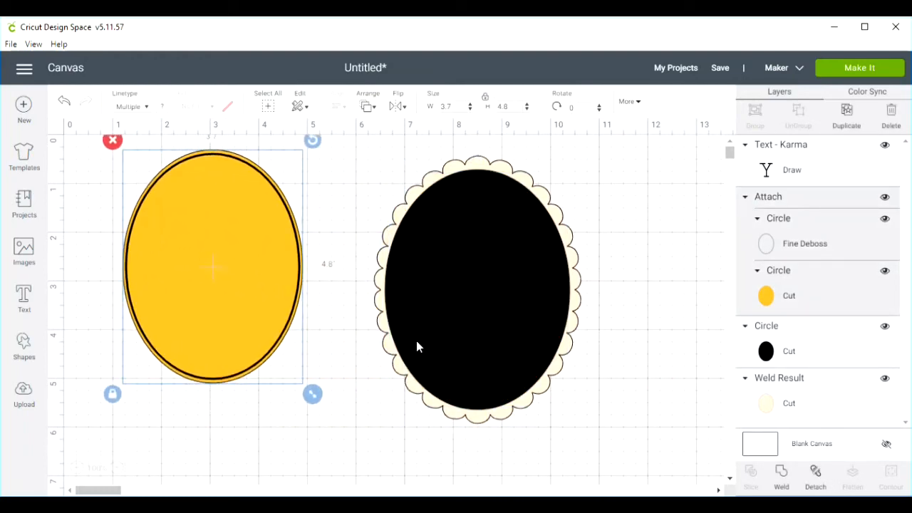
drag(450, 342, 627, 348)
drag(482, 342, 559, 374)
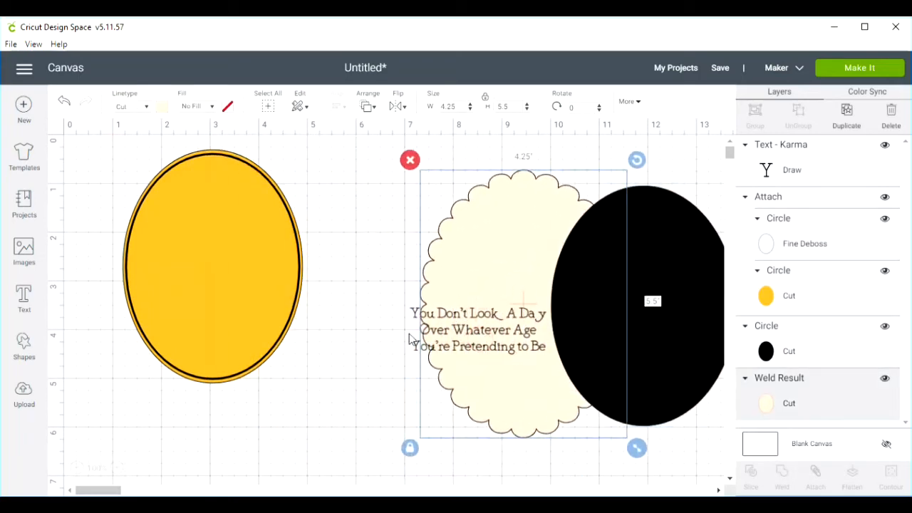
drag(417, 347, 148, 321)
- Center the text horizontally on the yellow oval
drag(108, 391, 324, 252)
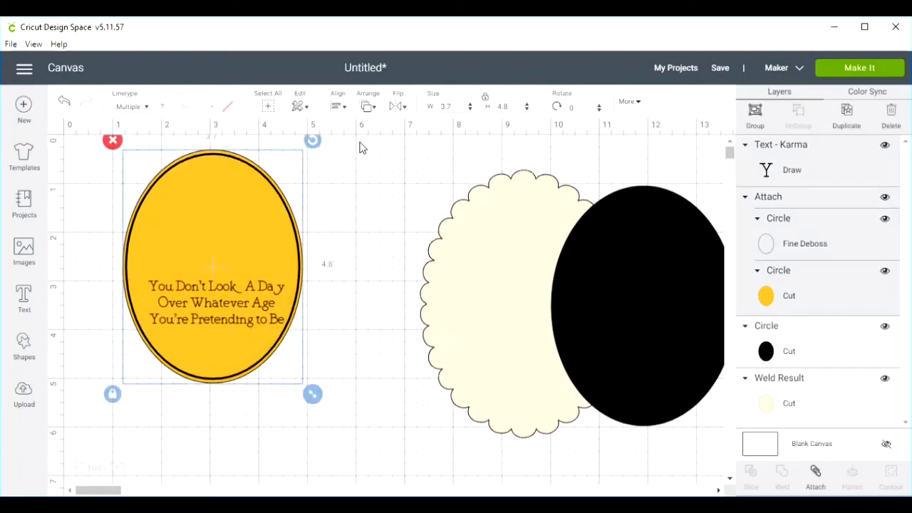
click(343, 108)
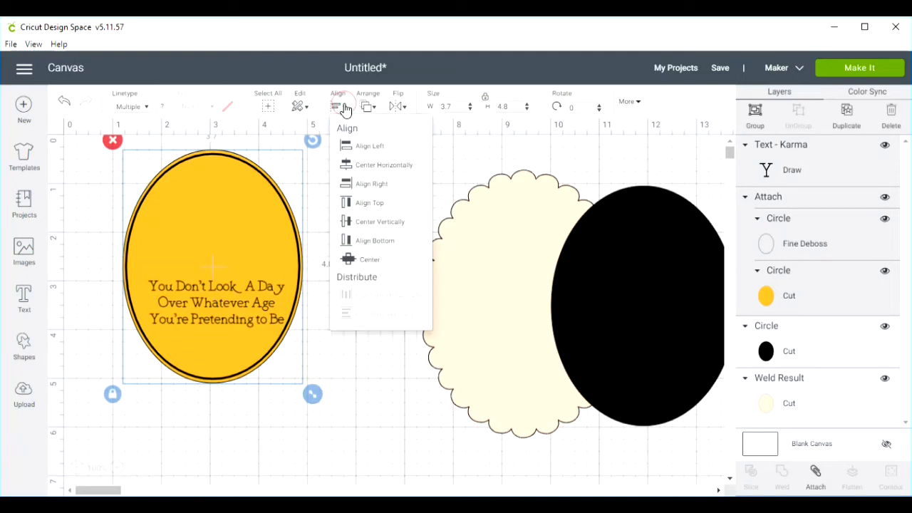
click(350, 172)
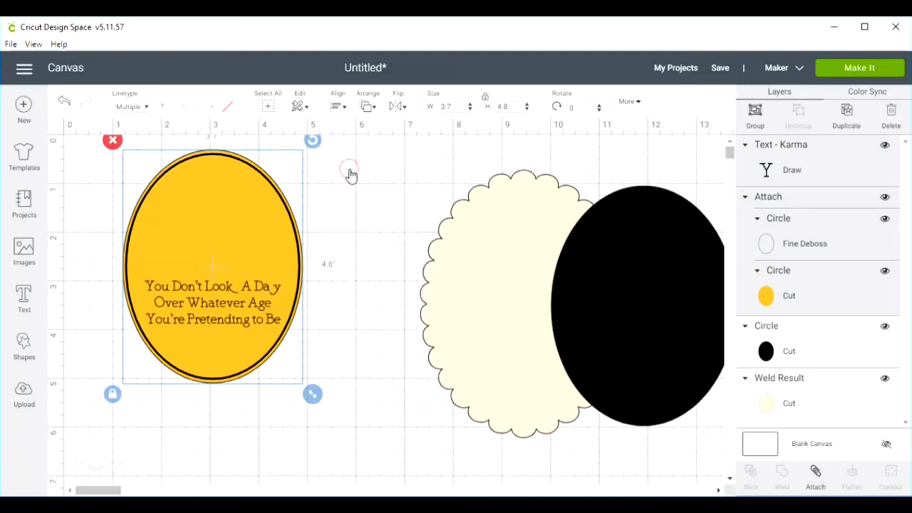
- Nudge the text slightly lower on the yellow oval, keeping its horizontal centering
click(322, 322)
click(215, 303)
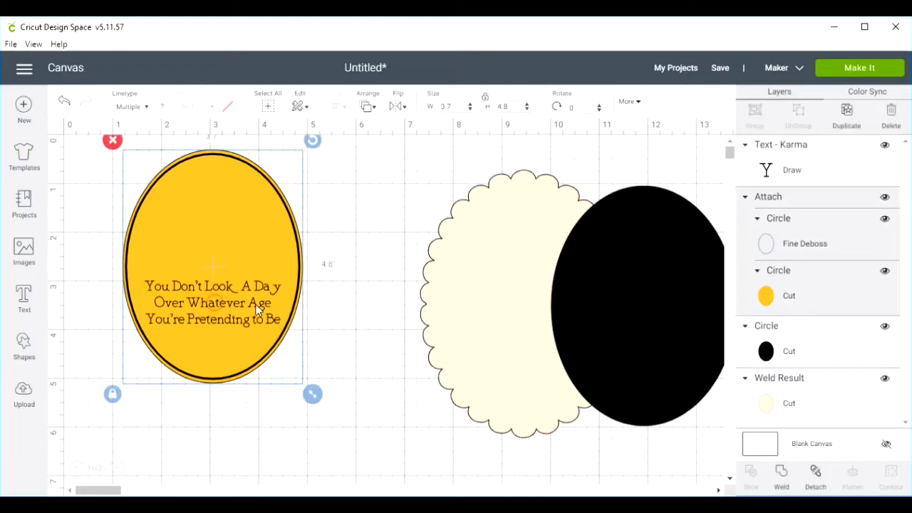
right_click(198, 304)
click(176, 307)
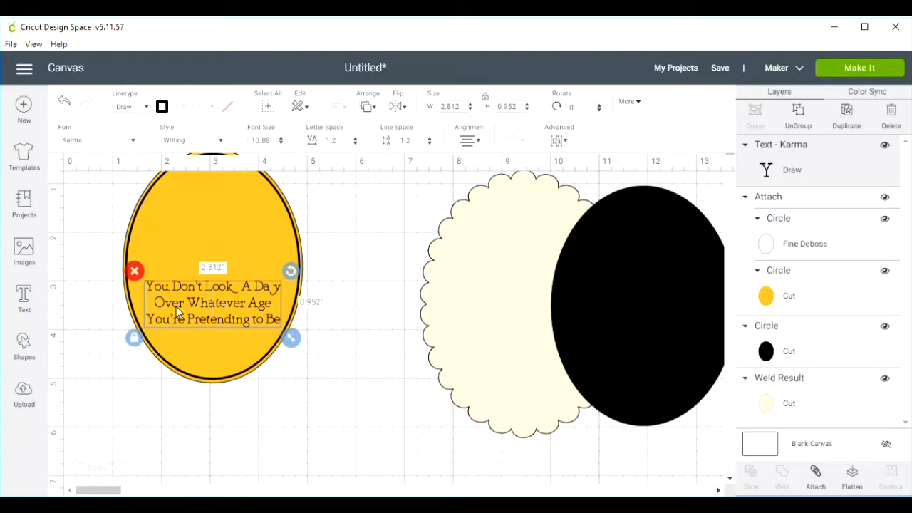
key(Down)
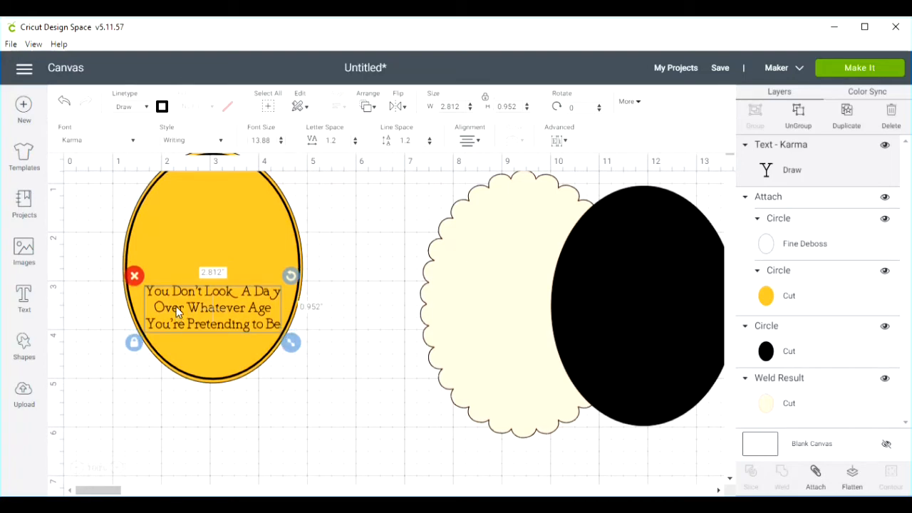
click(347, 413)
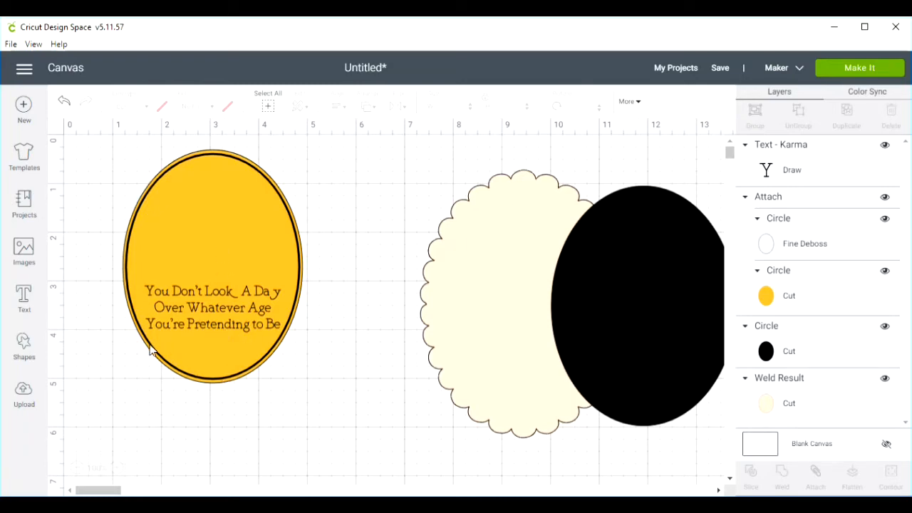
- Add a heart shape 0.491 inches wide and 0.465 inches high and place it below the text on the yellow oval
click(22, 342)
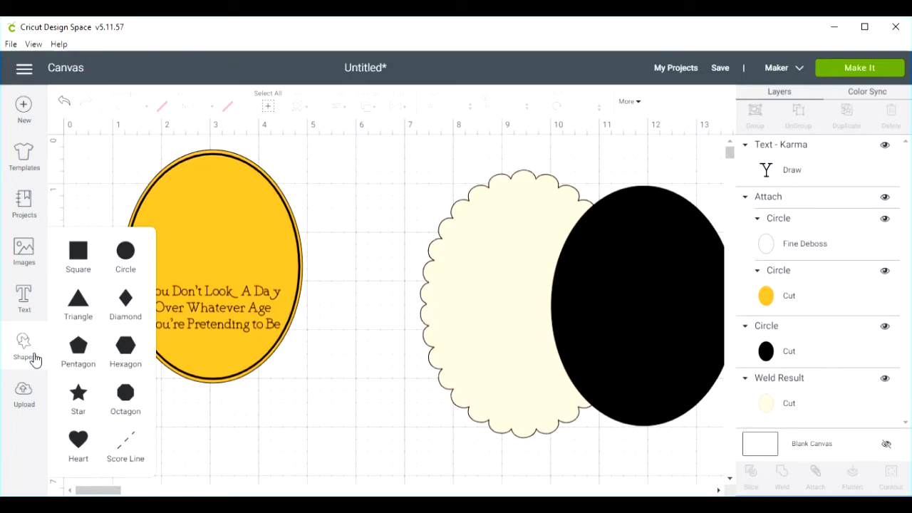
click(77, 440)
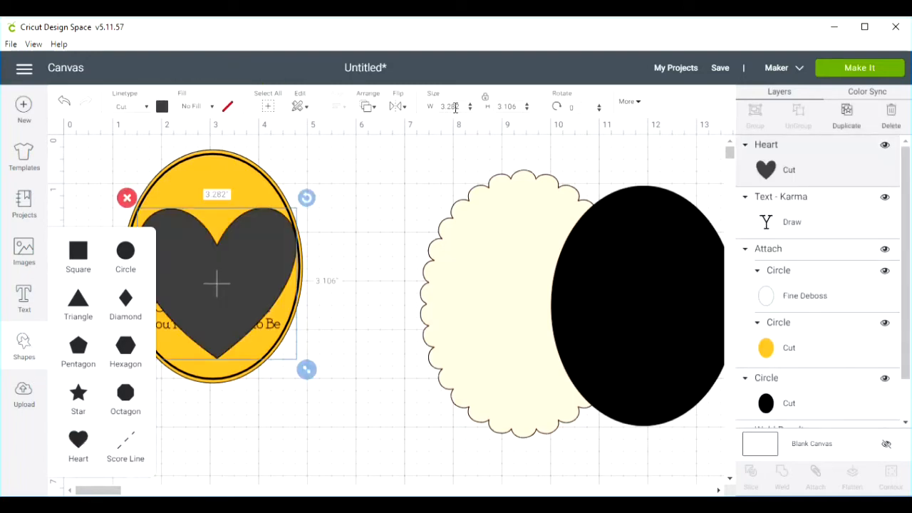
click(458, 107)
double_click(458, 108)
text(0.491)
click(511, 106)
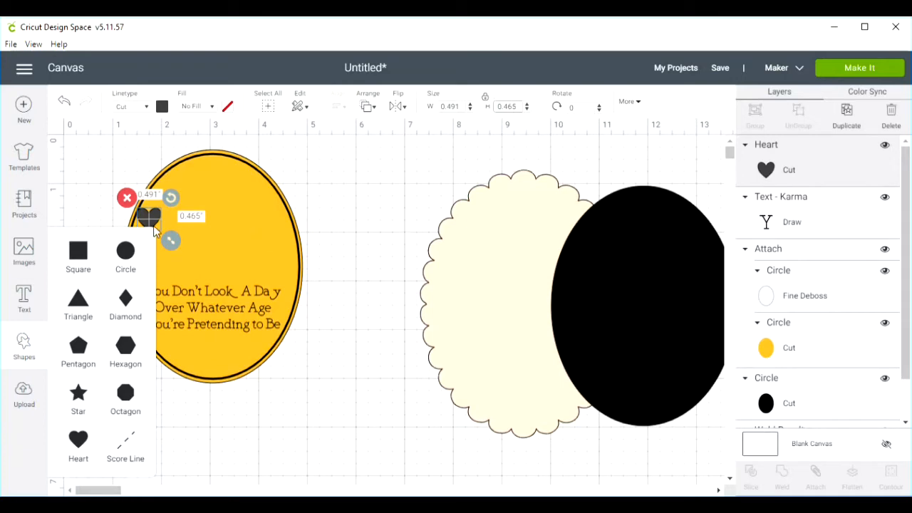
drag(155, 230, 216, 362)
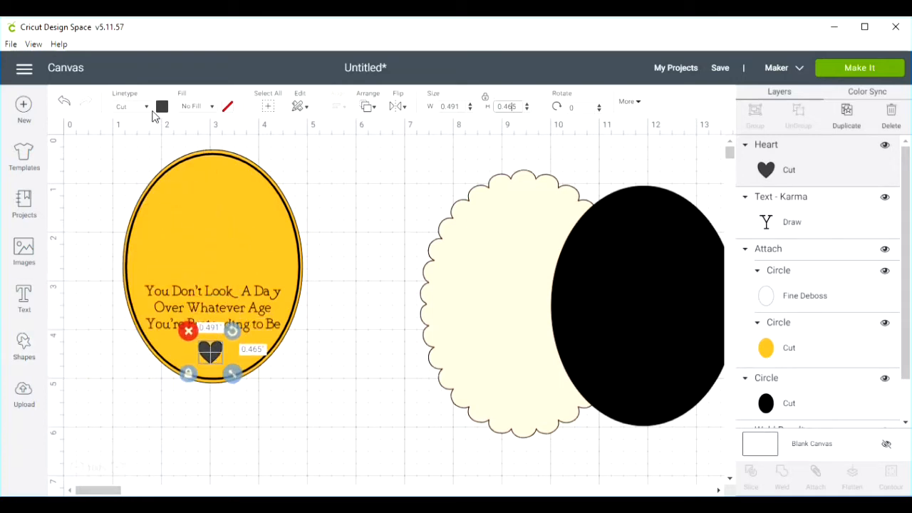
- Change the heart's linetype to Draw with a red Fine Point (0.4mm) pen
click(149, 108)
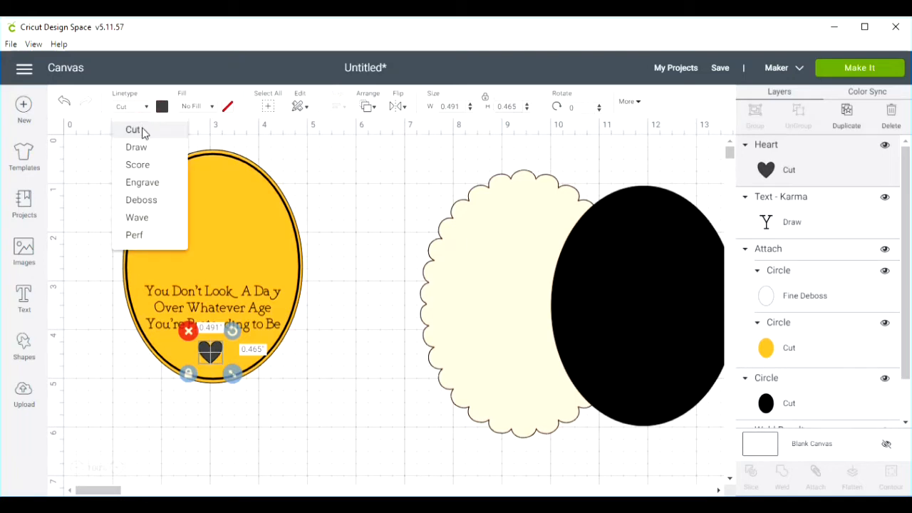
click(138, 148)
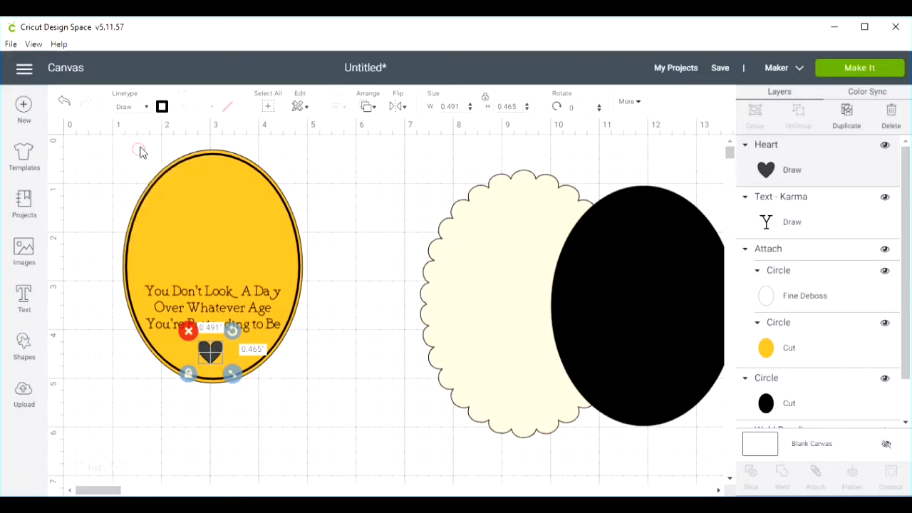
click(162, 107)
click(183, 246)
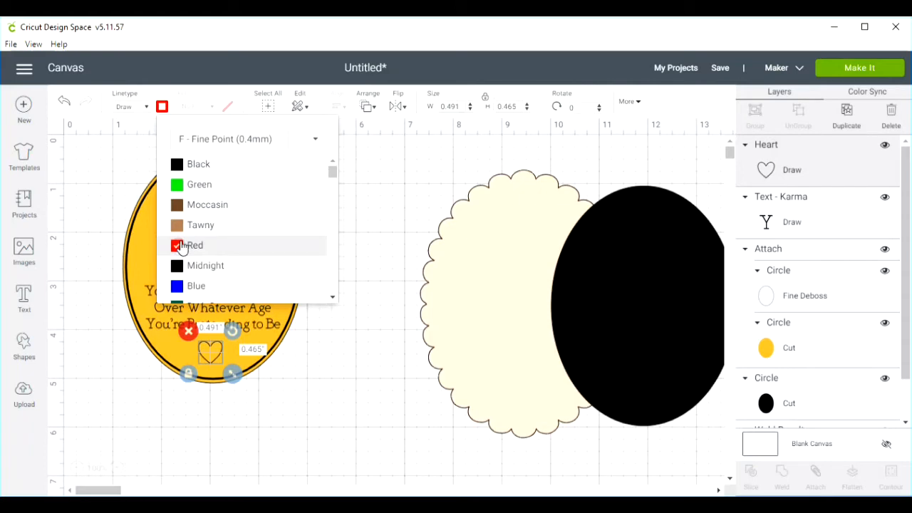
click(306, 396)
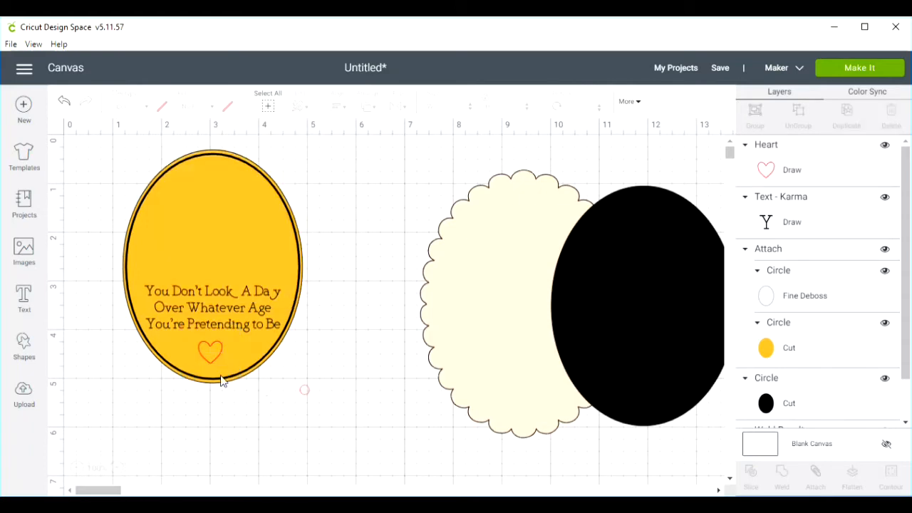
- Center the heart horizontally on the yellow oval
click(211, 352)
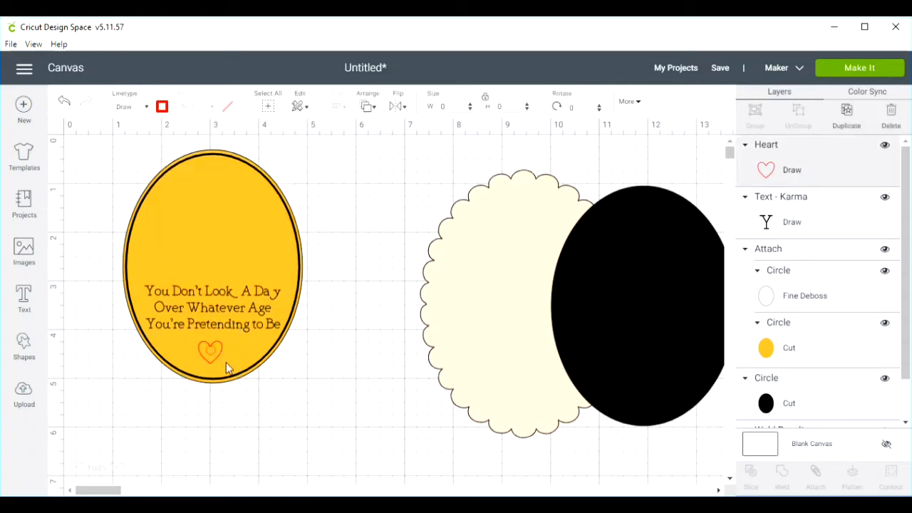
shift+click(253, 247)
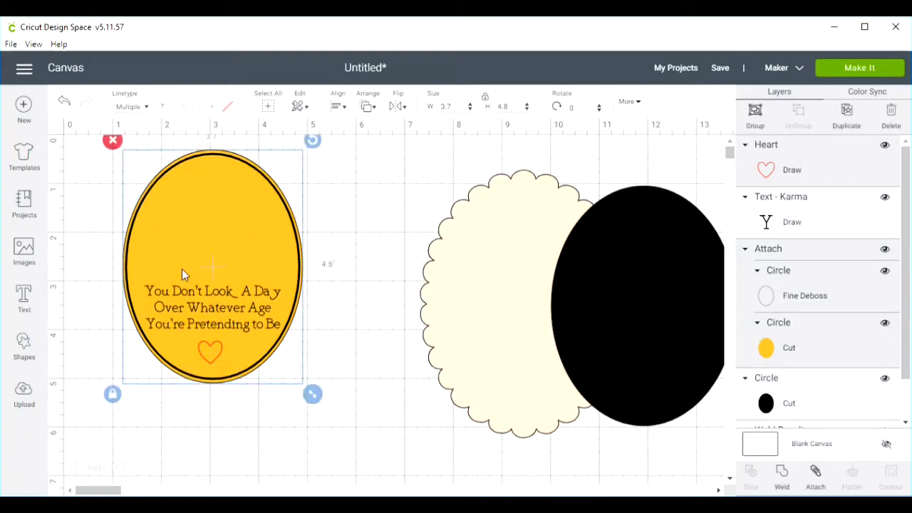
click(339, 107)
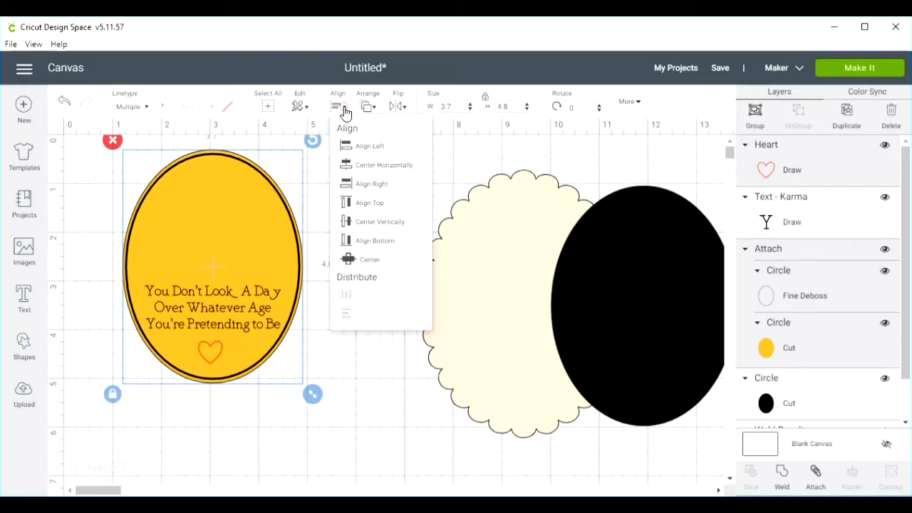
click(358, 166)
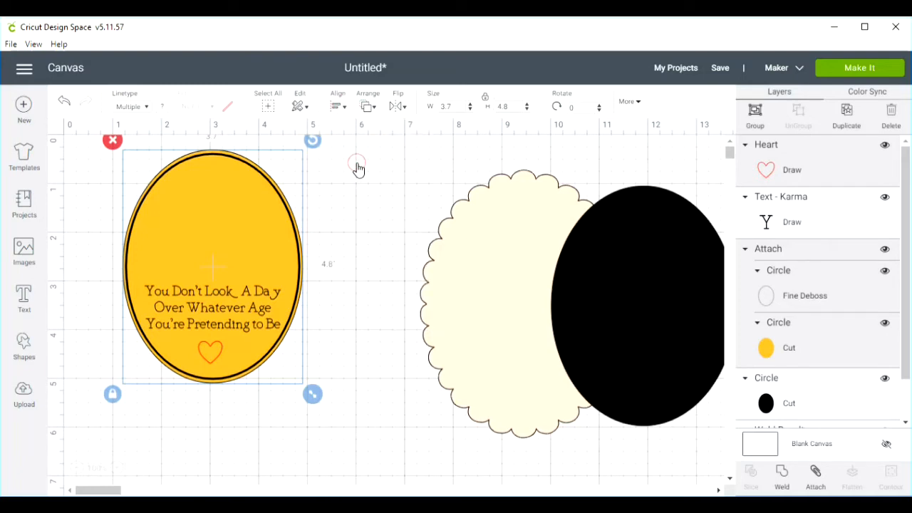
click(349, 219)
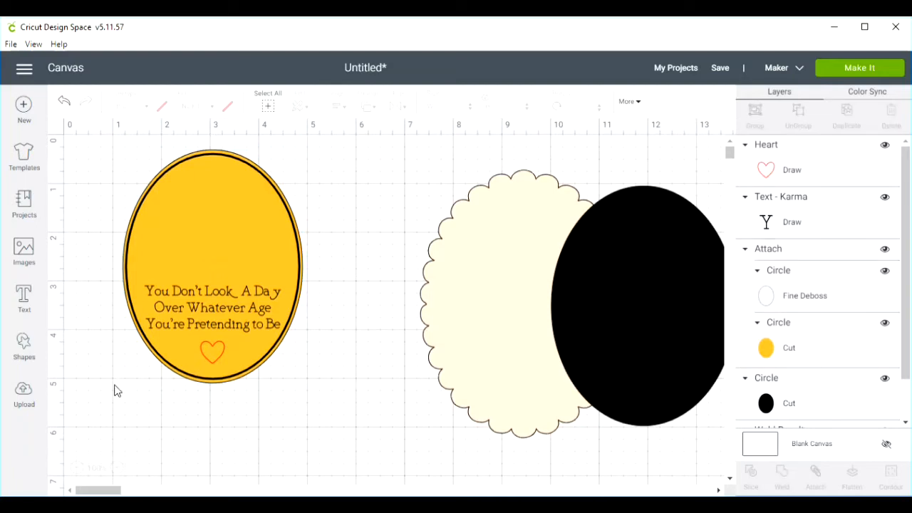
- Attach the heart and text to the debossed yellow oval and shift the attached piece slightly
drag(112, 415, 325, 138)
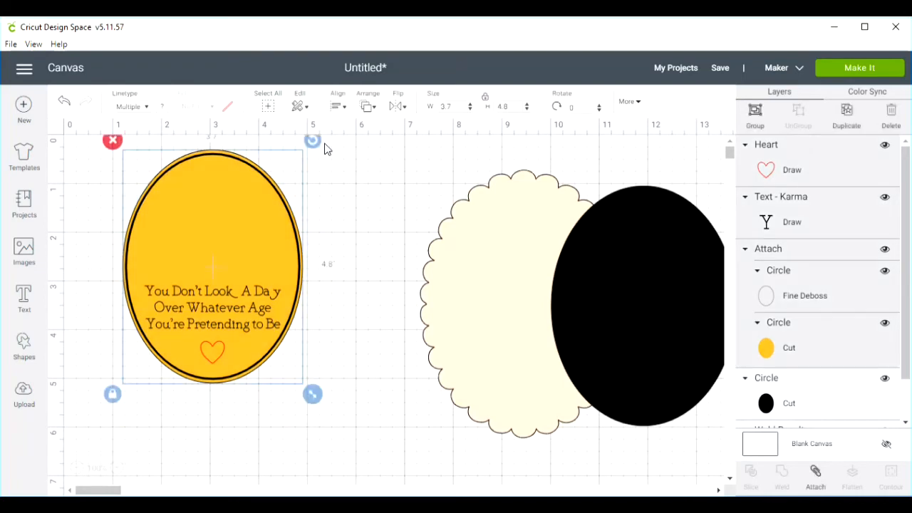
click(816, 476)
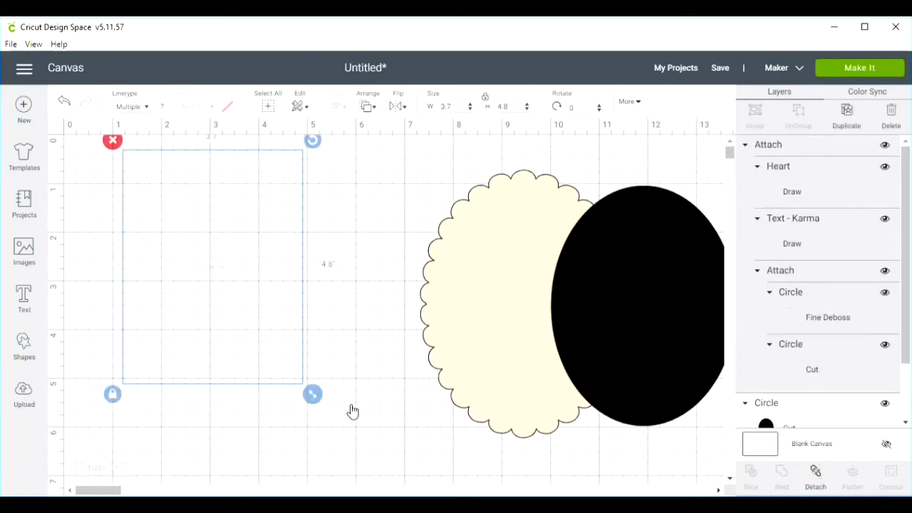
drag(203, 316, 182, 351)
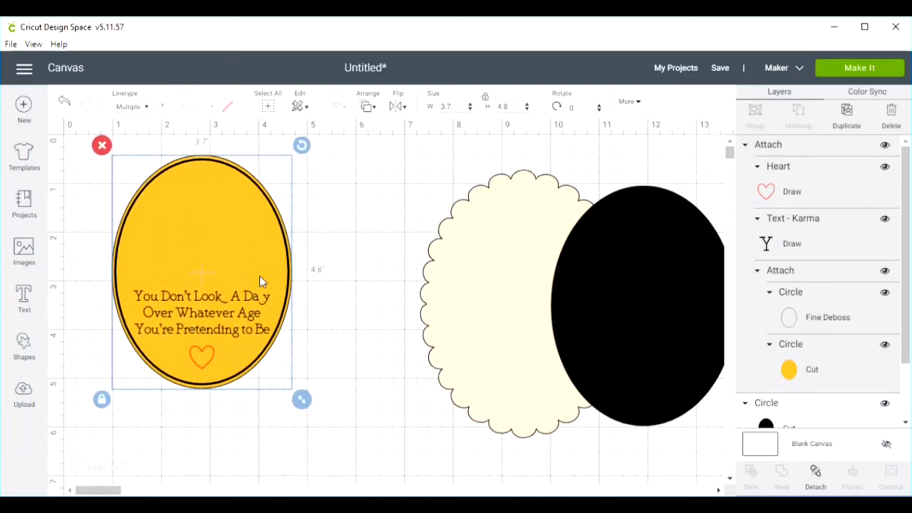
- Stack the black oval and the attached yellow oval on the scalloped oval and center all layers horizontally and vertically
drag(622, 339, 494, 332)
drag(242, 284, 537, 306)
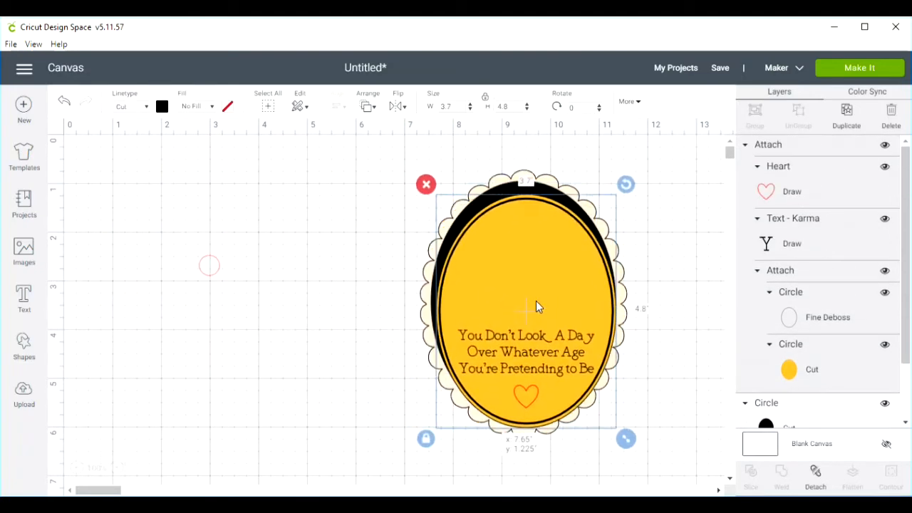
drag(314, 184, 615, 413)
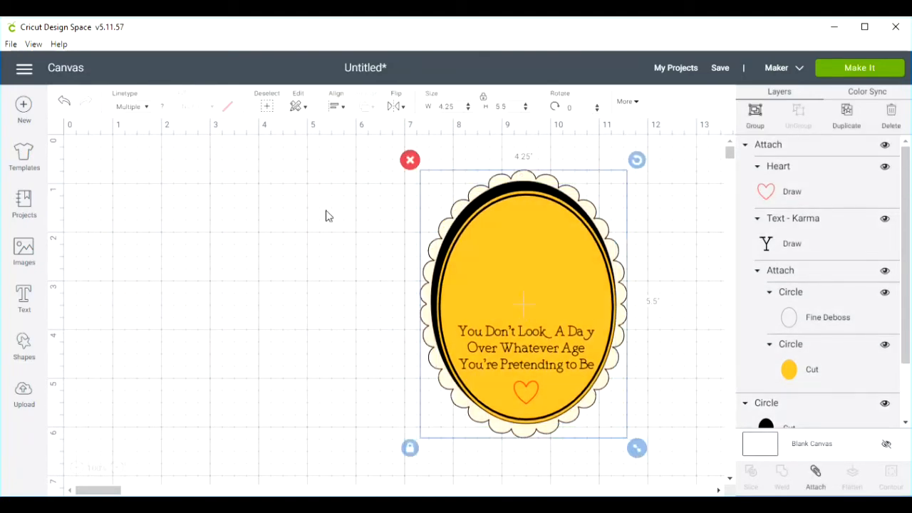
click(343, 108)
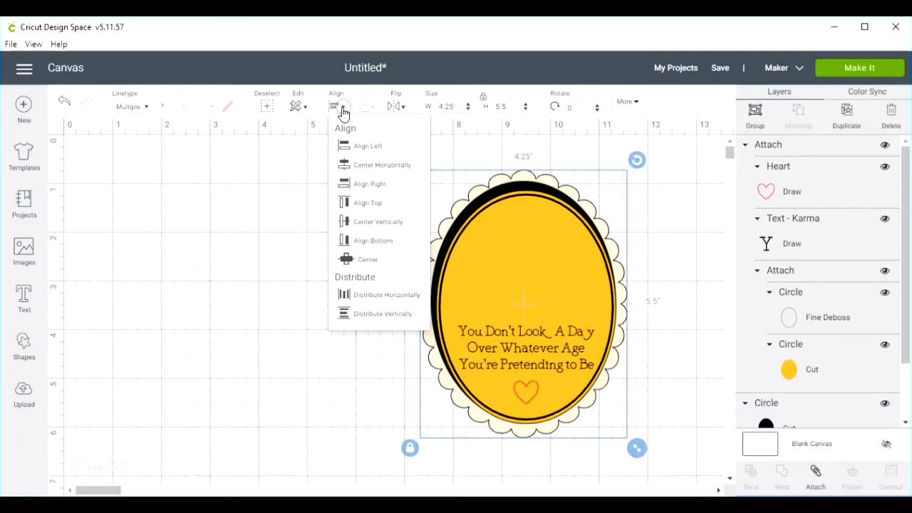
click(358, 166)
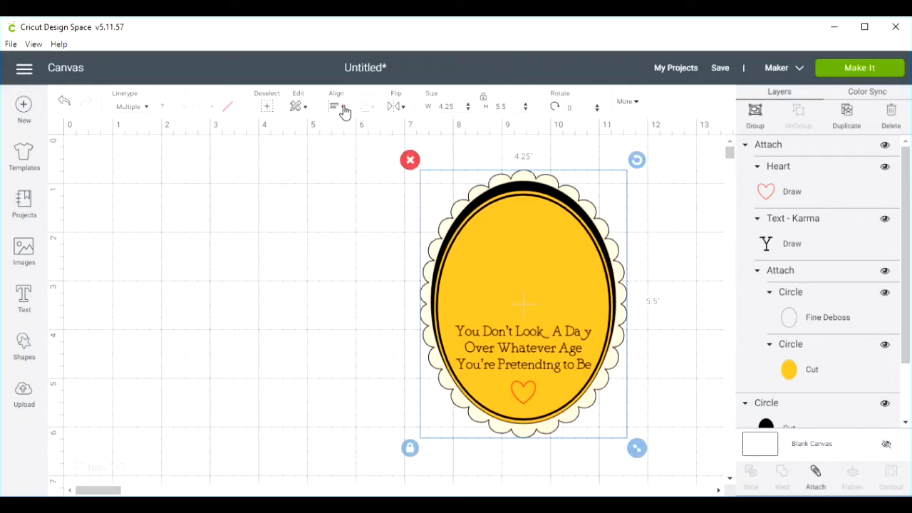
click(343, 107)
click(360, 222)
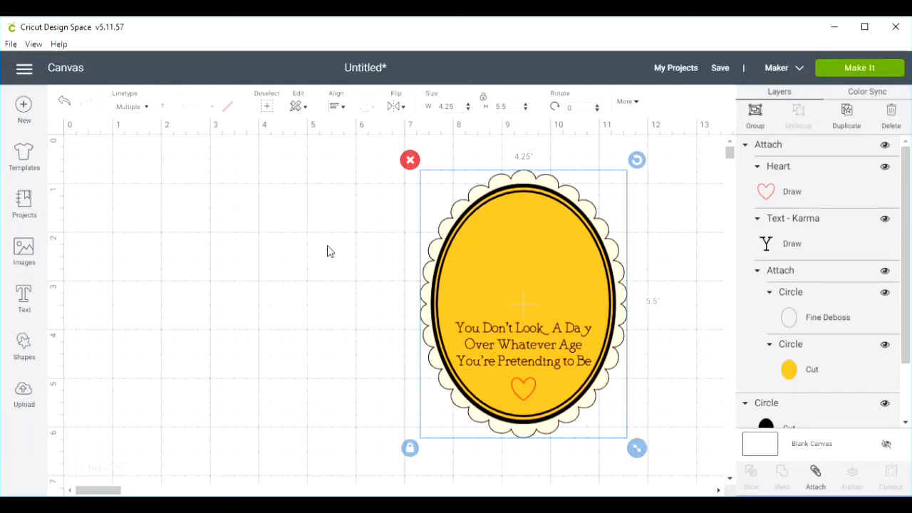
- Add a circle shape, unlock its proportions and flatten it to 3.278 inches wide by 0.356 inches high
click(24, 345)
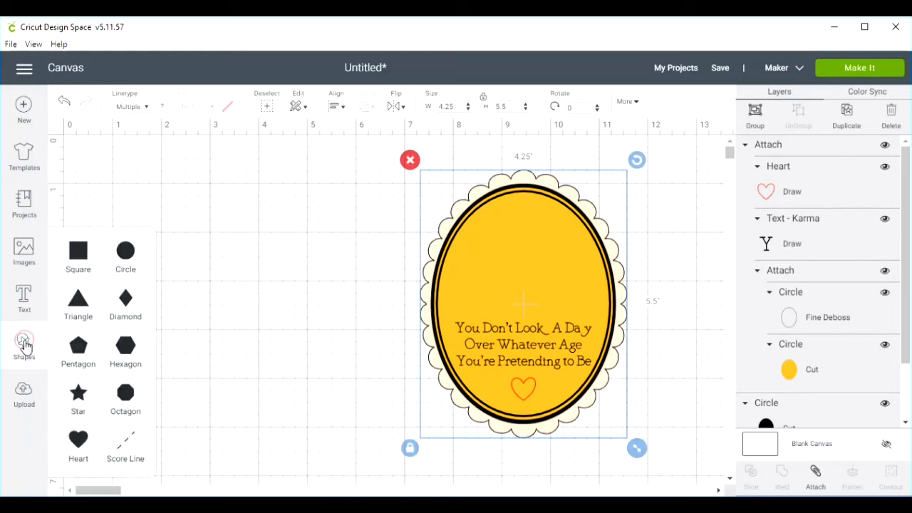
click(125, 251)
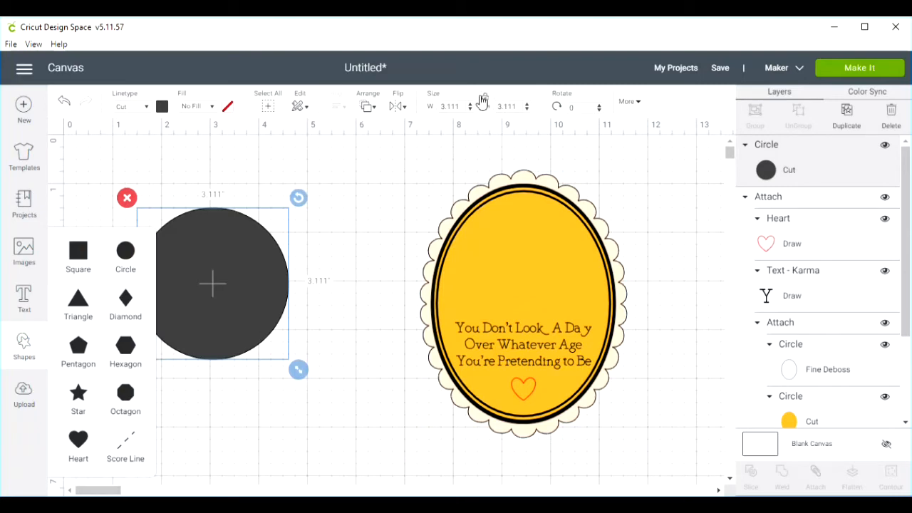
click(485, 103)
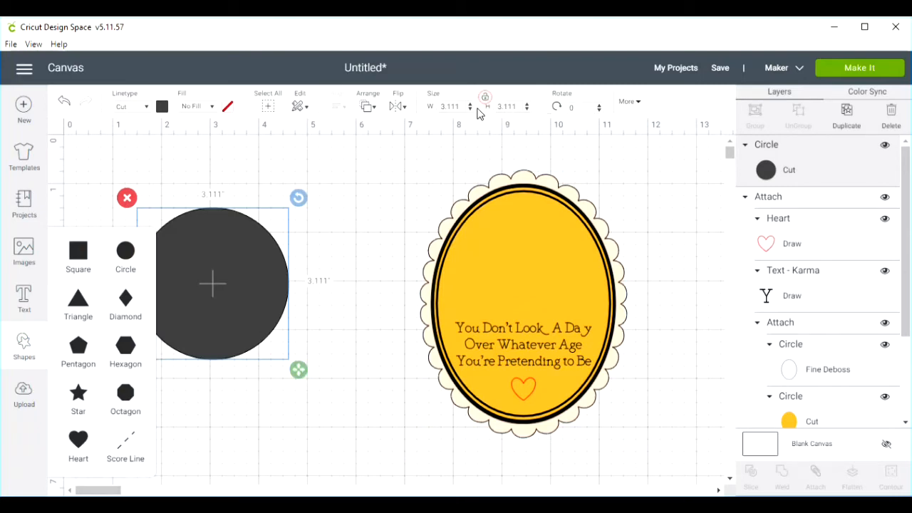
click(449, 106)
text(3.278)
key(Tab)
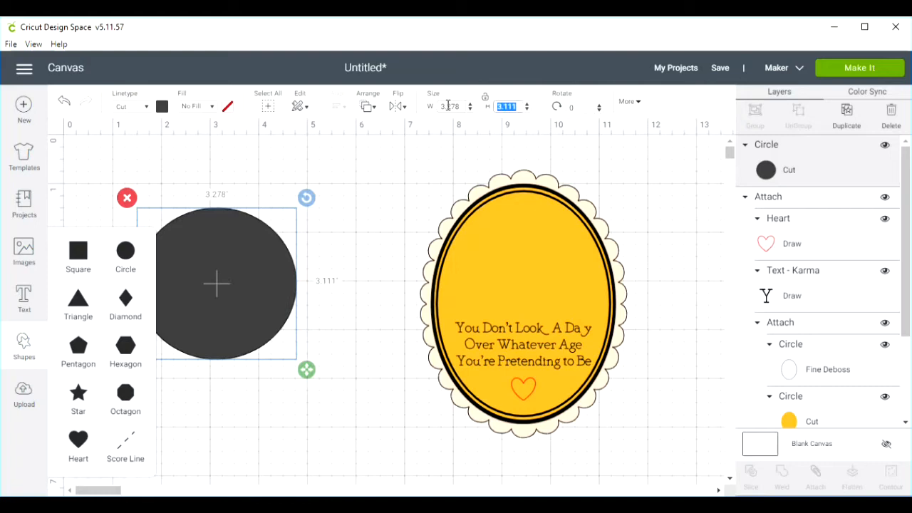
text(0)
key(Return)
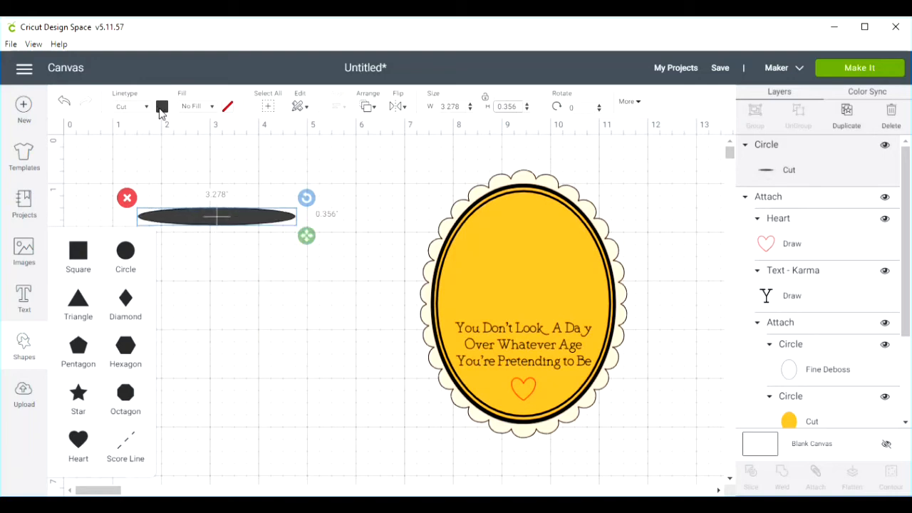
- Recolor the flat oval orange and place it on the yellow oval just above the sentiment
click(162, 108)
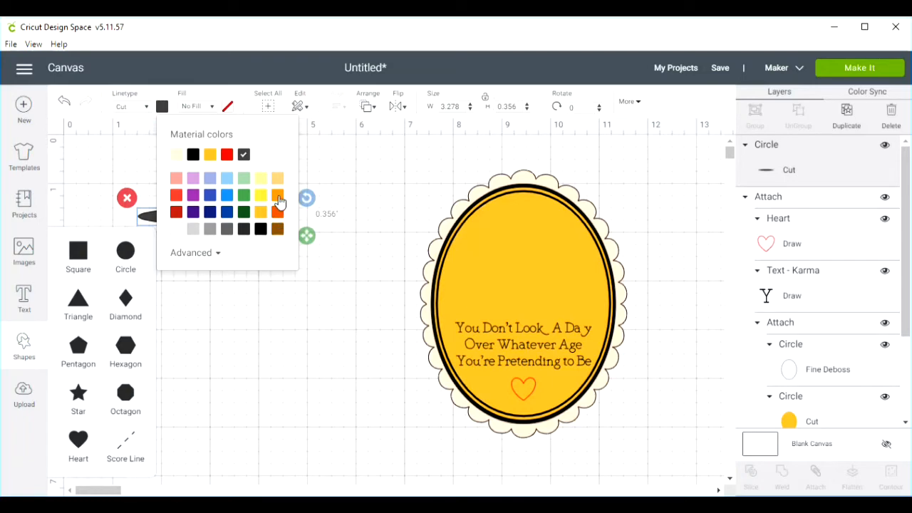
click(277, 212)
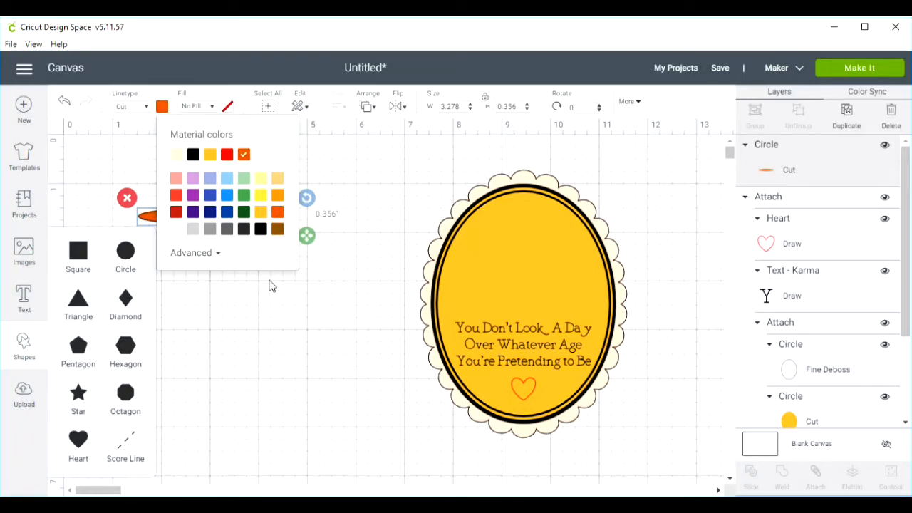
click(269, 285)
drag(216, 217, 522, 305)
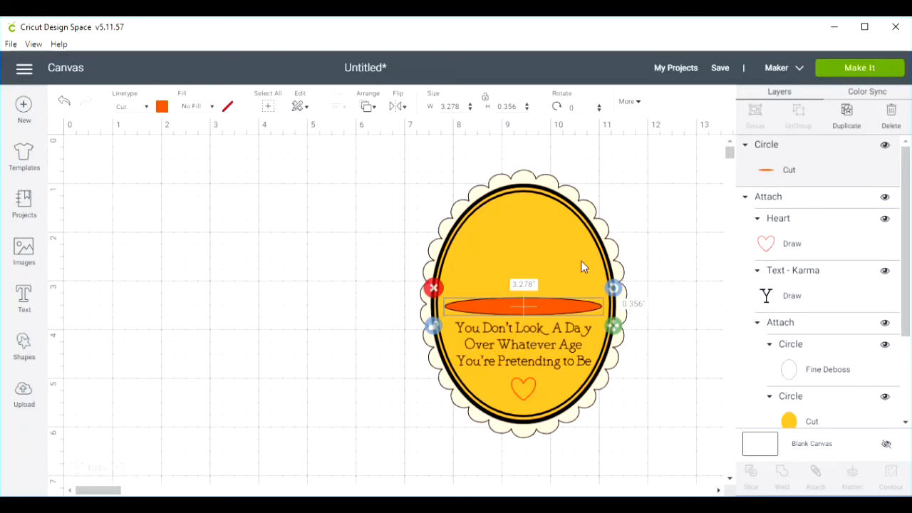
- Center the orange oval horizontally with the attached yellow oval
shift+click(531, 238)
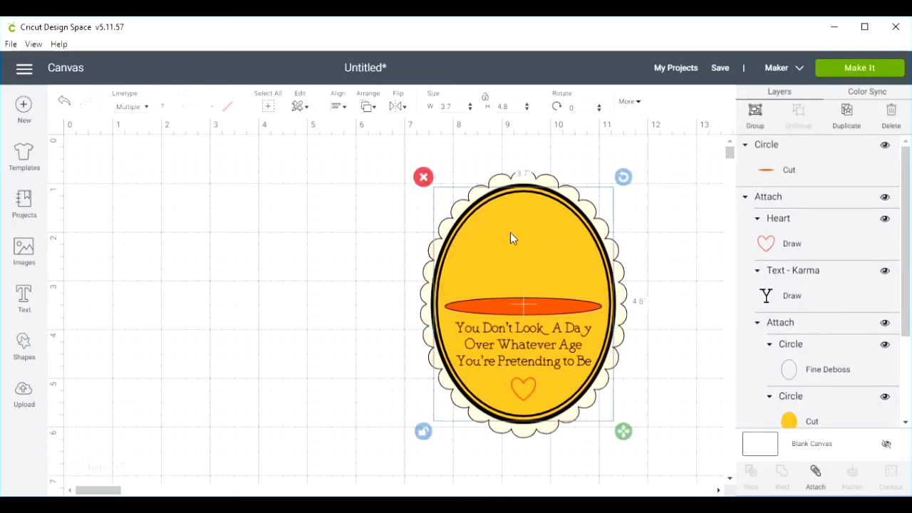
click(337, 106)
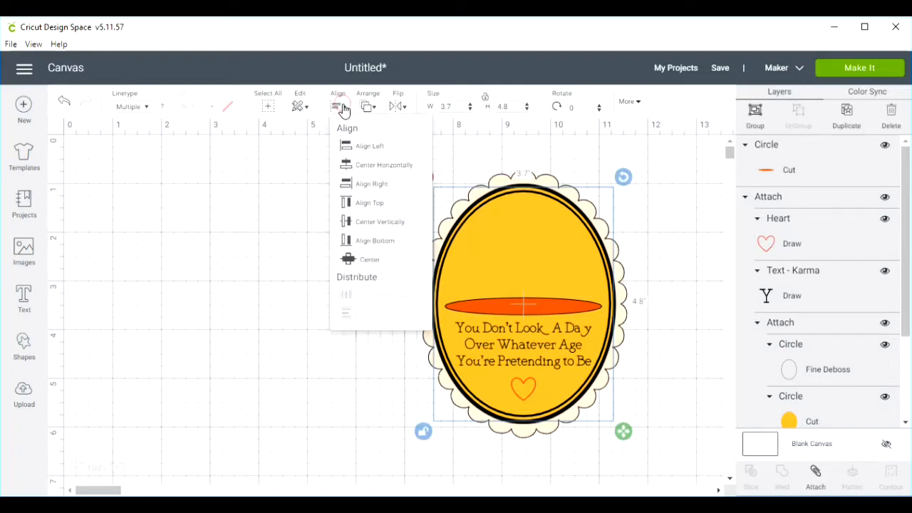
click(350, 166)
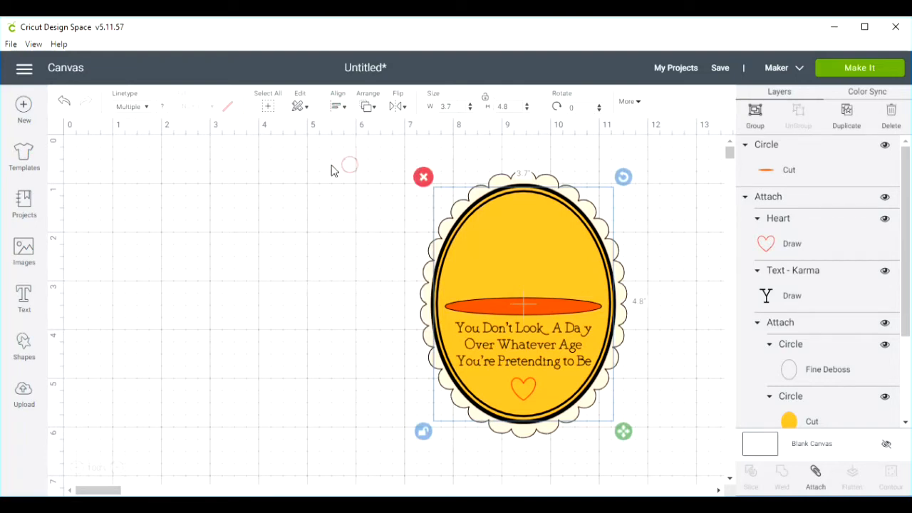
click(230, 211)
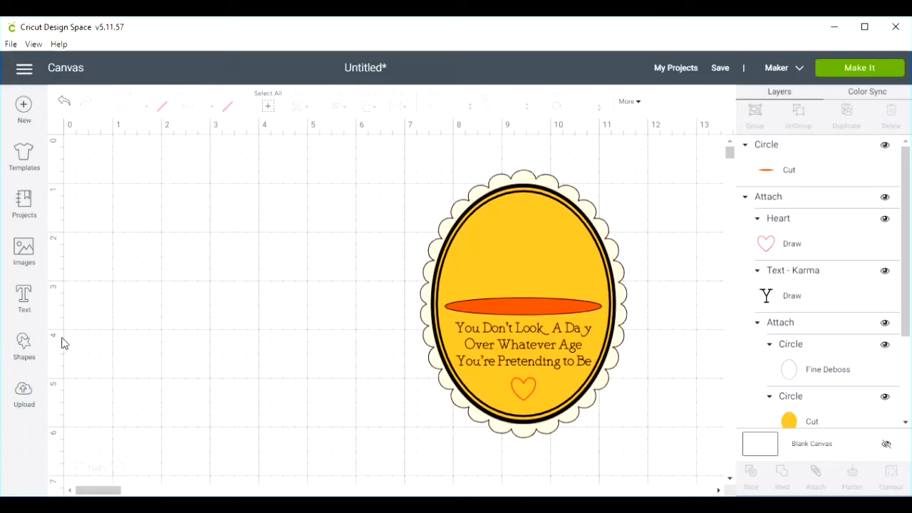
- Search the image library for "birthday cake" and insert the shocked-face cake with three candles
click(22, 249)
click(369, 152)
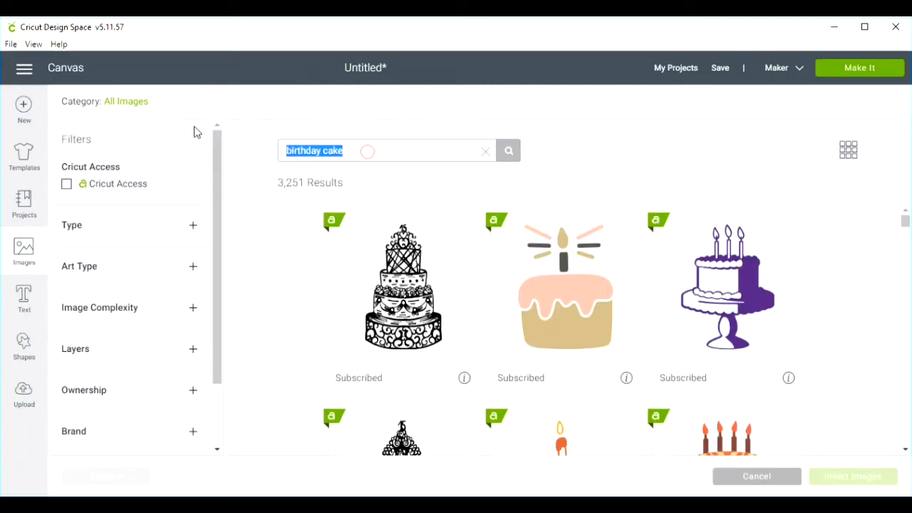
text(bir)
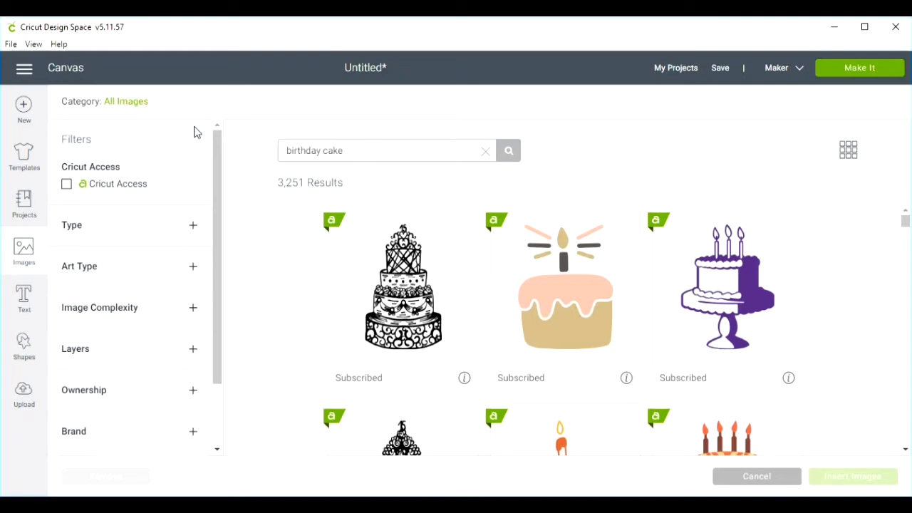
scroll(277, 312, down, 6)
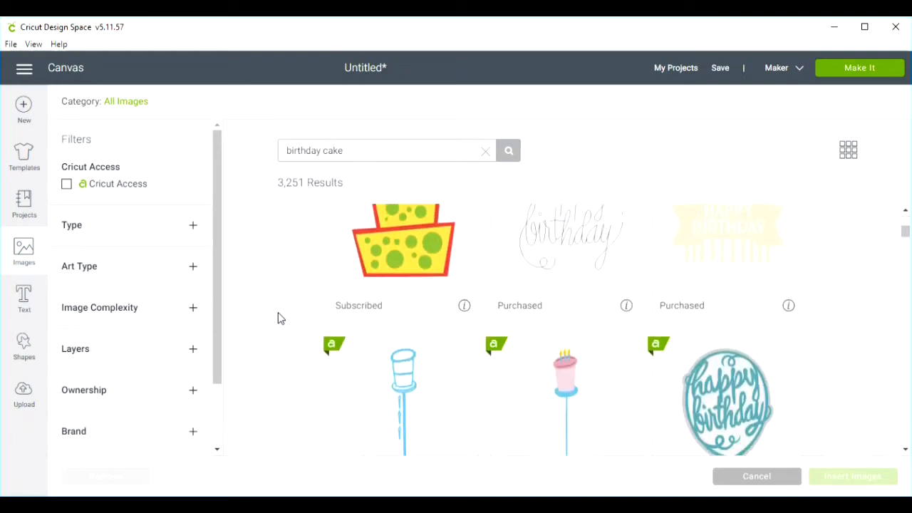
scroll(277, 312, down, 6)
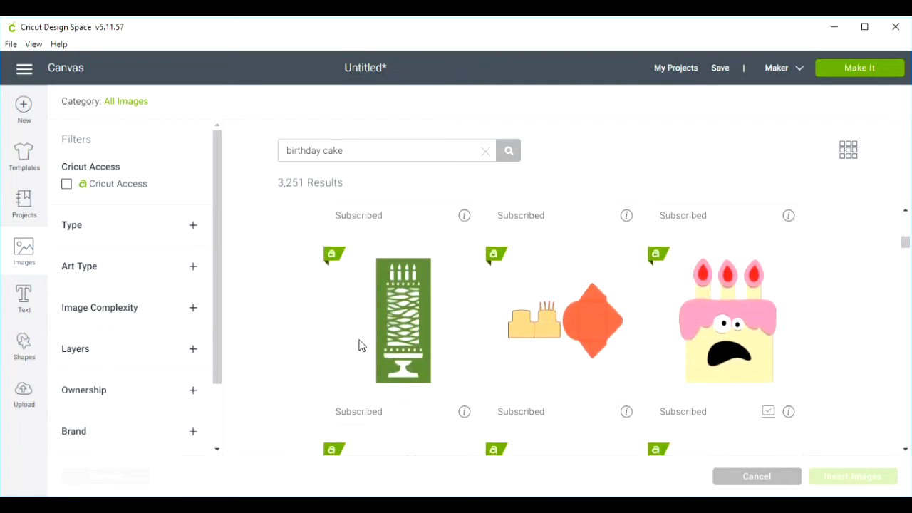
click(734, 322)
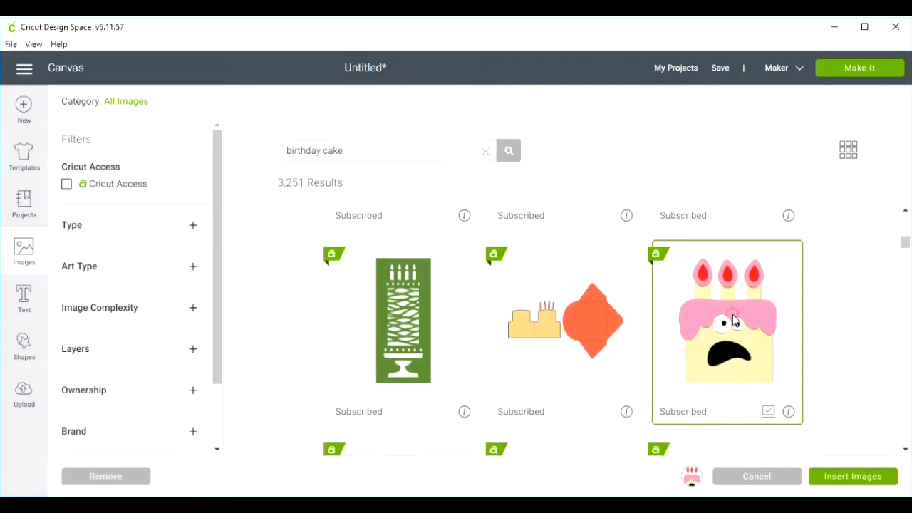
click(853, 476)
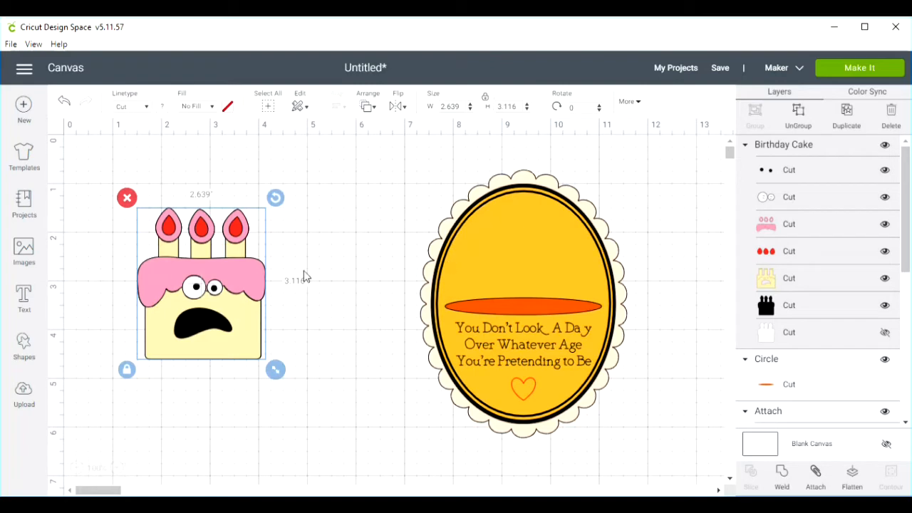
- Scale the cake to about 1.71 by 2.019 inches and stand it on the orange oval above the sentiment
drag(206, 298, 231, 297)
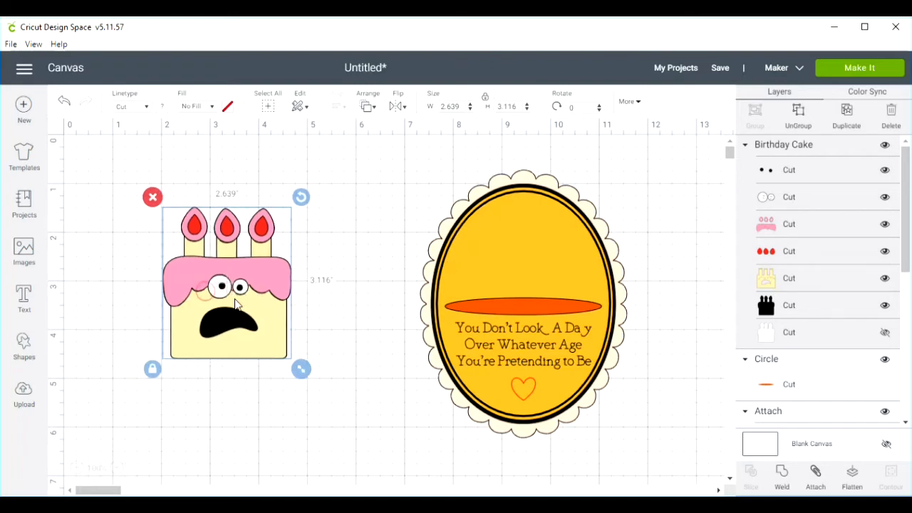
drag(299, 369, 230, 279)
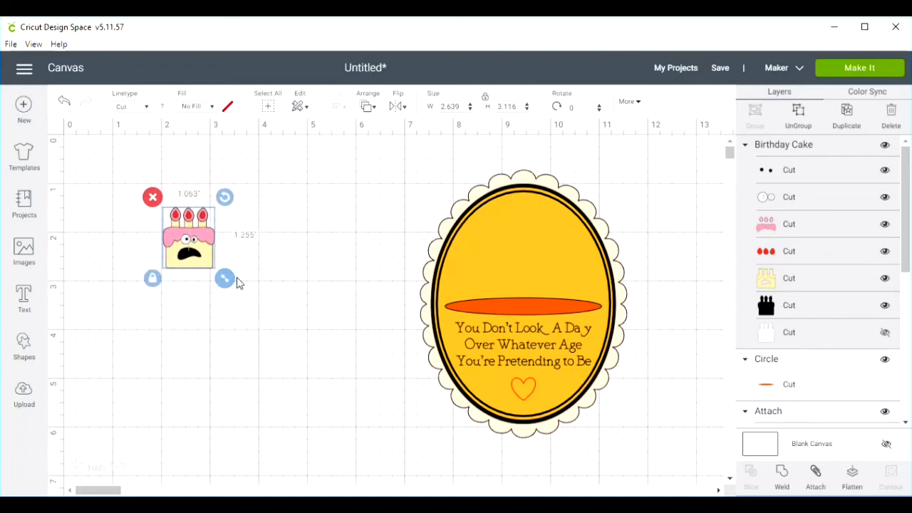
drag(192, 240, 516, 262)
drag(544, 294, 592, 325)
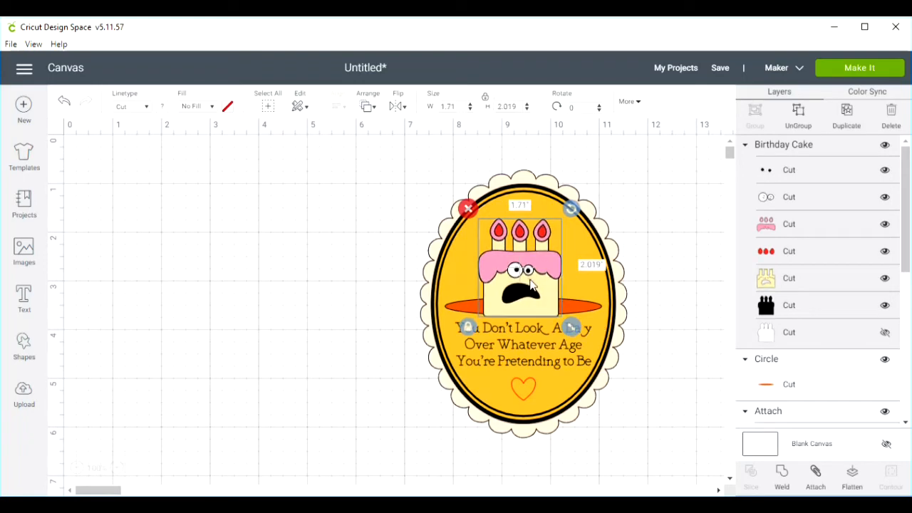
drag(532, 287, 533, 276)
click(613, 436)
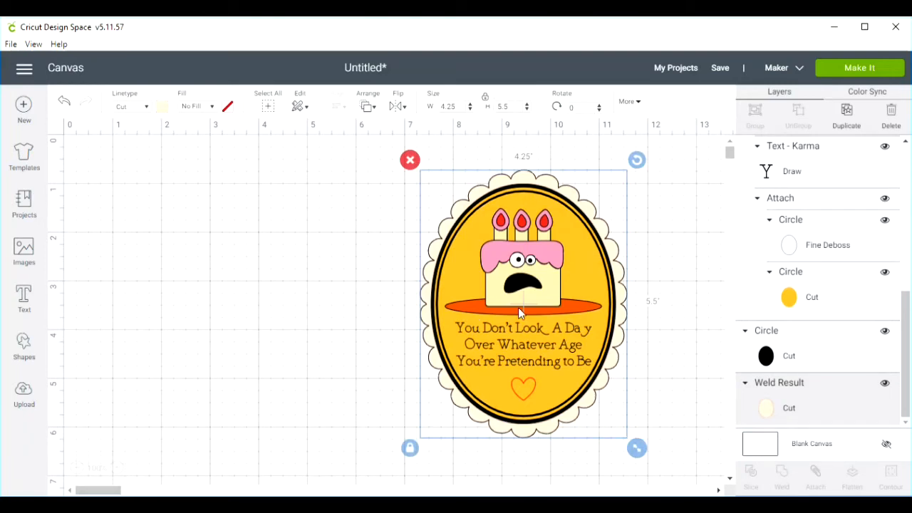
- Move the cake off the card to the empty canvas and enlarge it to about 3.463 by 4.089 inches
click(519, 279)
drag(519, 280, 214, 271)
drag(255, 318, 340, 407)
- Group the orange oval with all the card layers and hide the group
drag(474, 371, 494, 368)
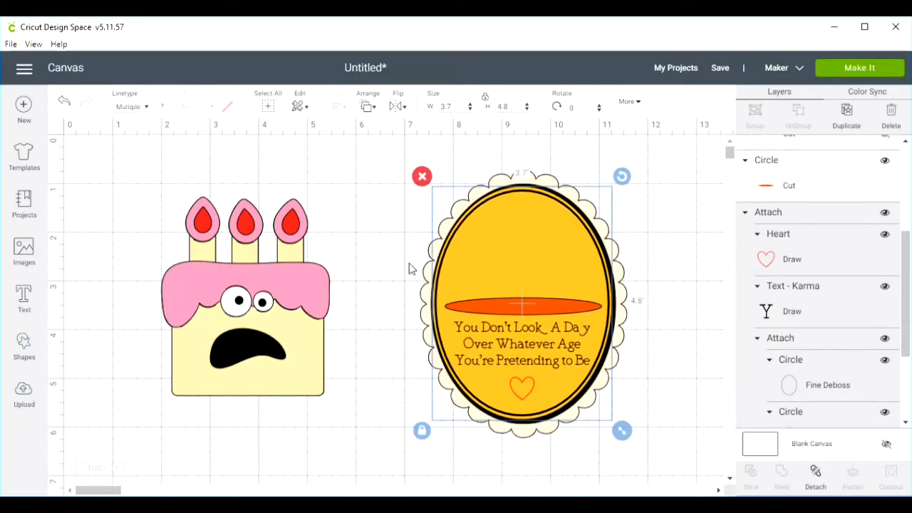
drag(385, 178, 637, 473)
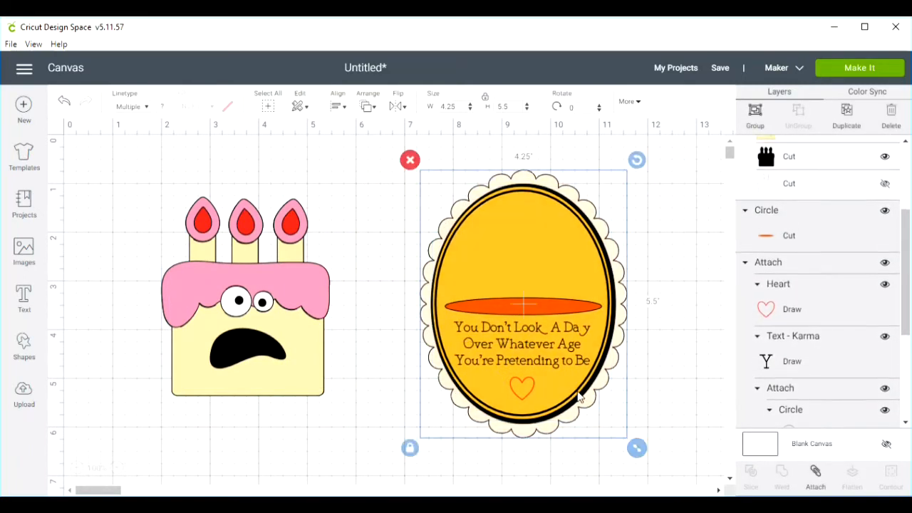
click(756, 115)
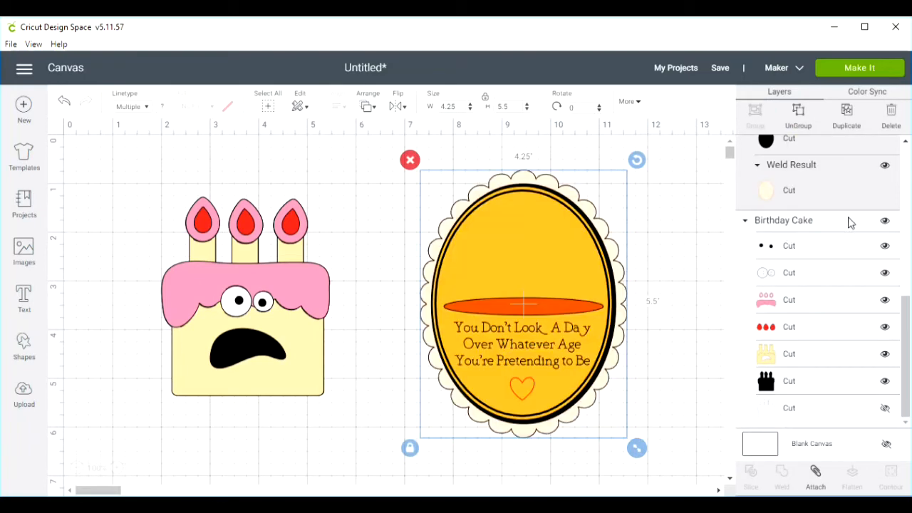
scroll(852, 216, up, 10)
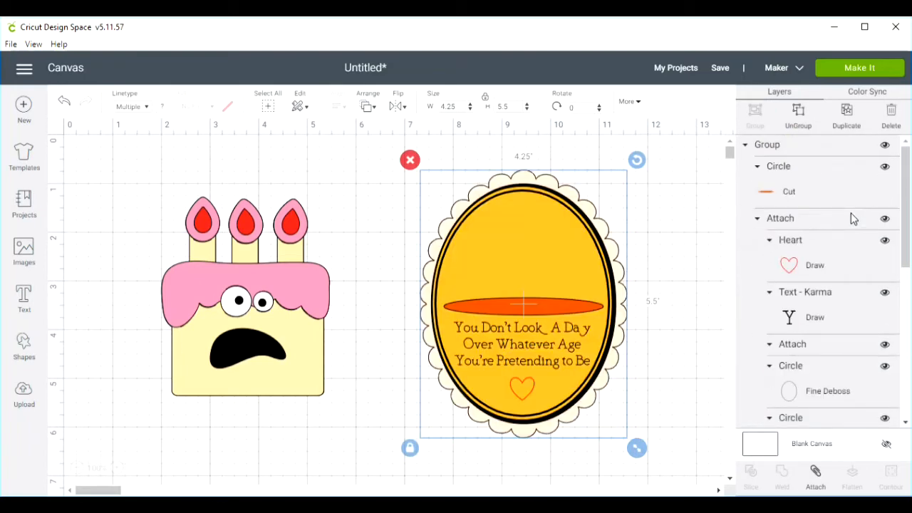
click(884, 145)
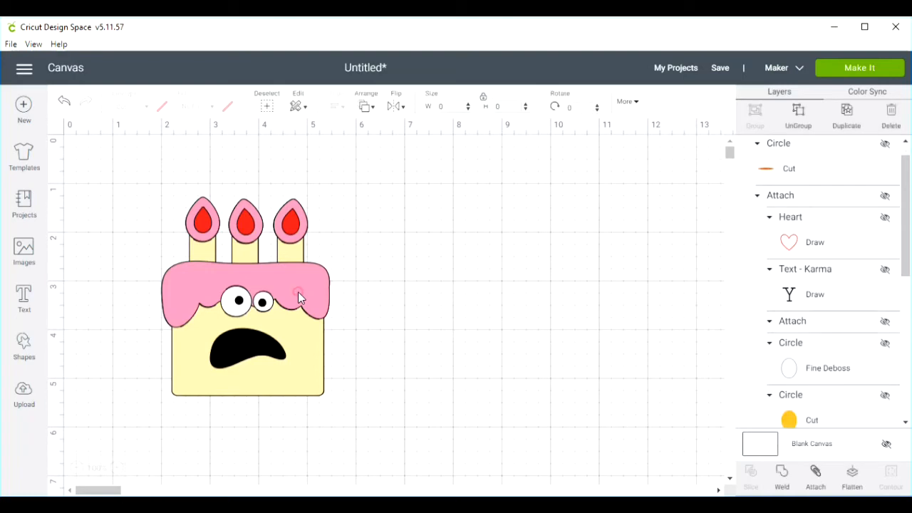
- Ungroup the cake and spread its eye whites, pupils, pink frosting and yellow base apart on the canvas
click(299, 293)
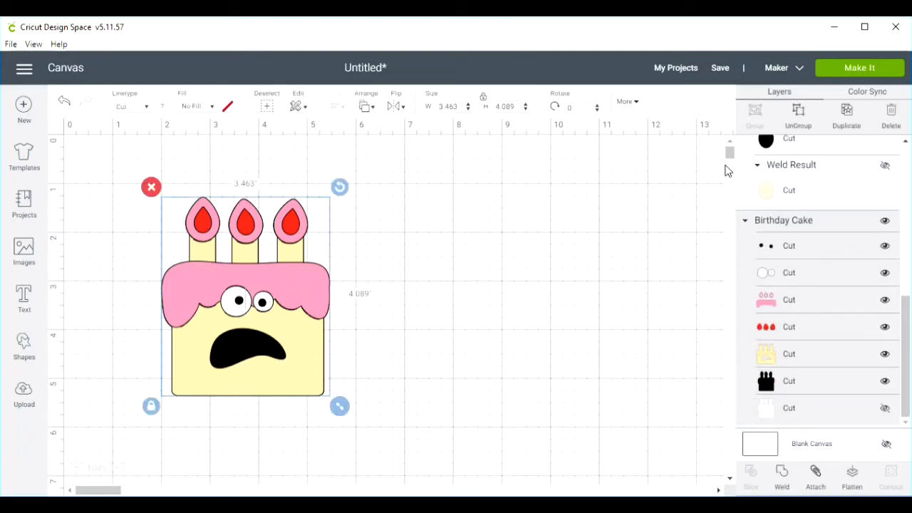
click(798, 114)
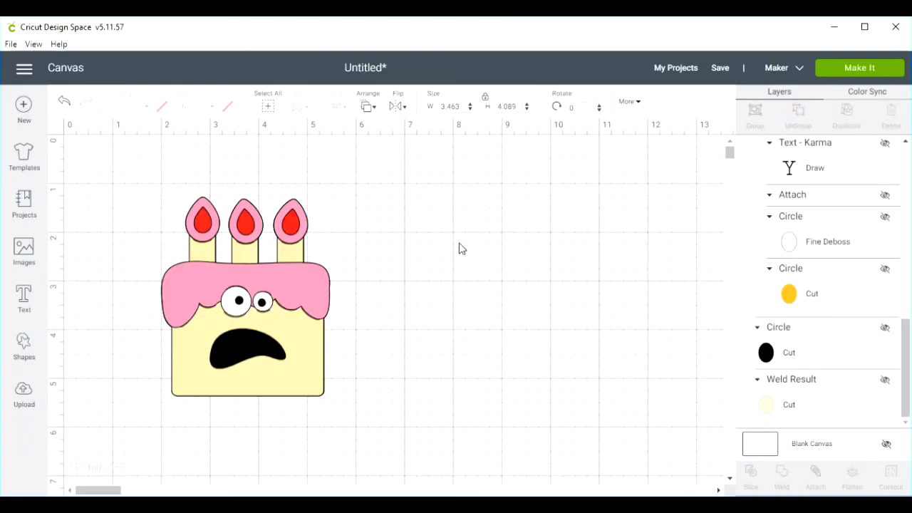
click(236, 311)
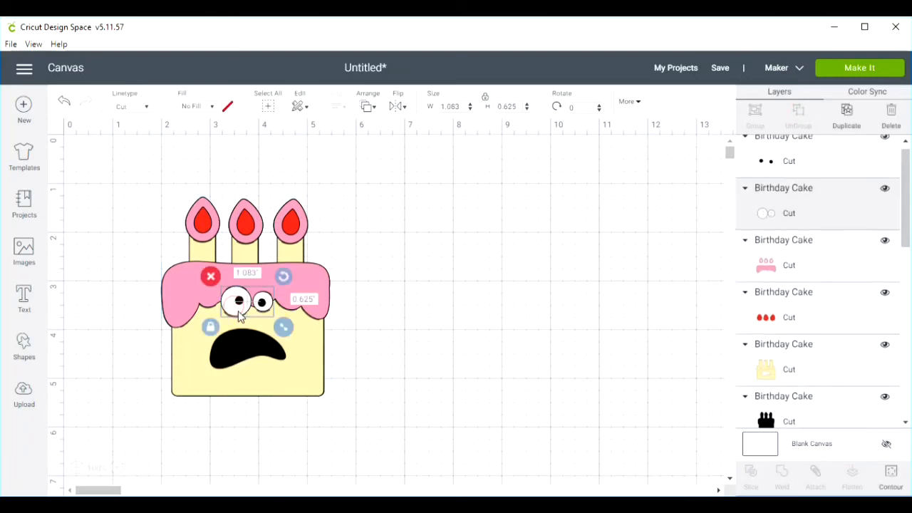
drag(236, 311, 375, 289)
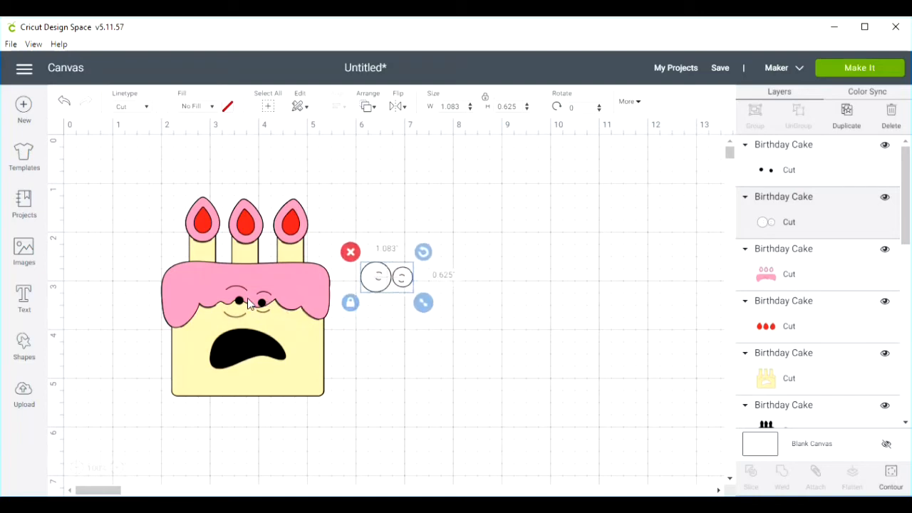
drag(243, 306, 400, 357)
drag(249, 293, 570, 265)
drag(314, 370, 570, 398)
- Delete the black cake silhouette and move the yellow cake base into the empty area below the red flames
drag(230, 321, 188, 412)
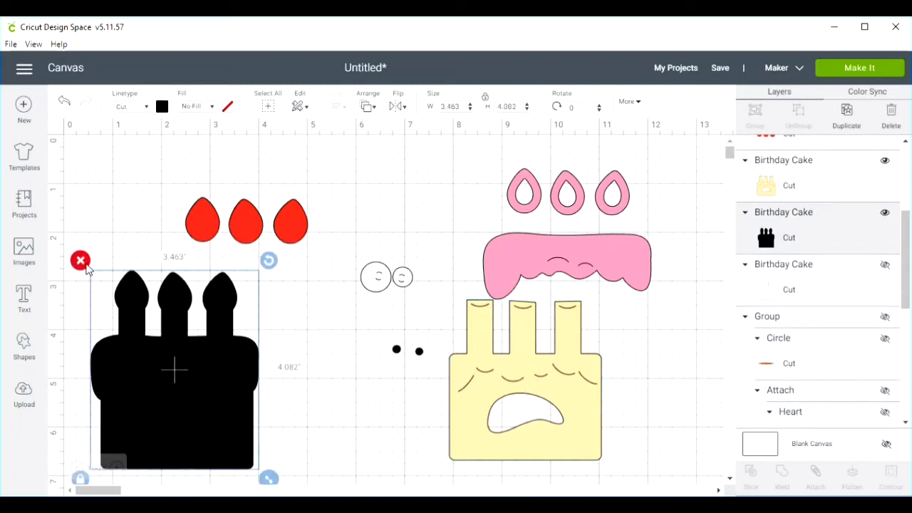
click(81, 261)
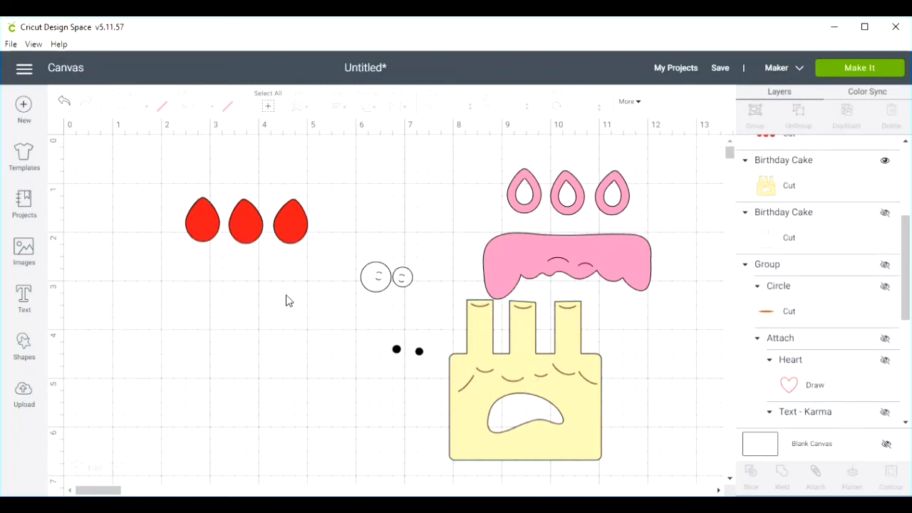
drag(525, 378, 178, 371)
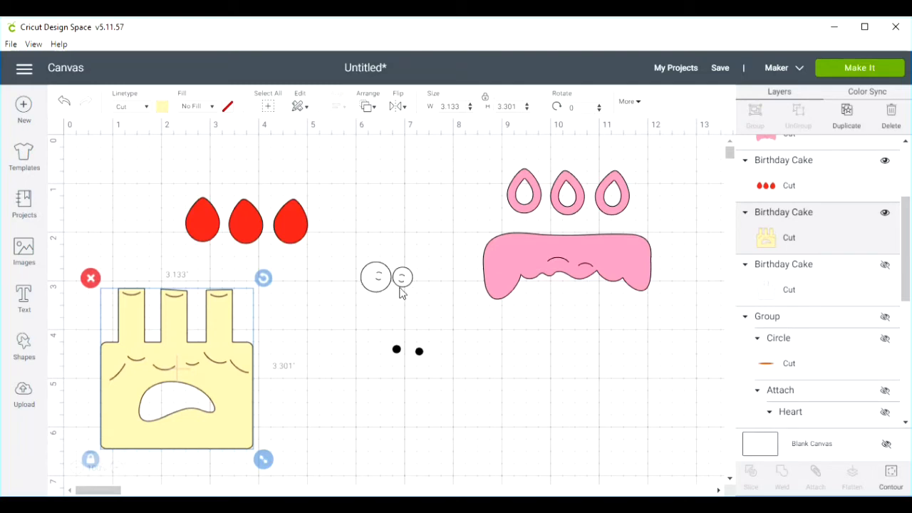
- Insert a circle, set its linetype to Draw and move it over the cake's eye whites
click(375, 280)
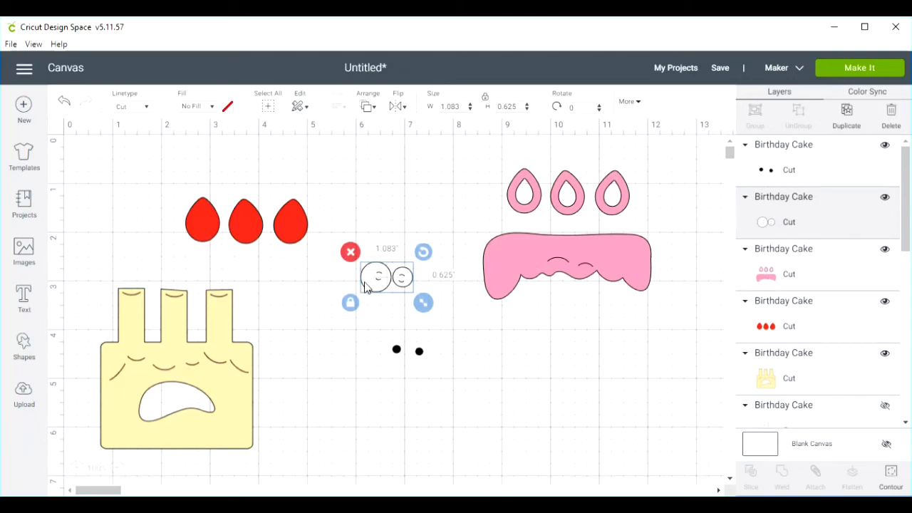
click(118, 469)
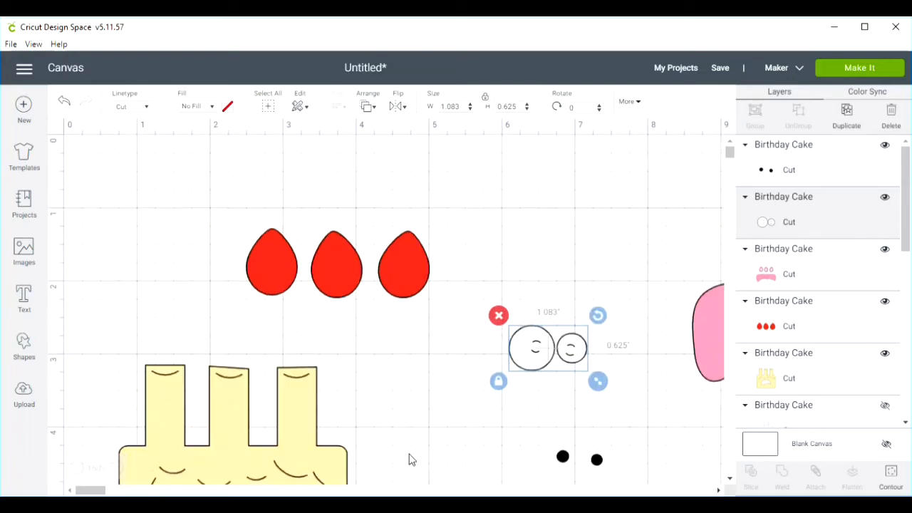
click(466, 423)
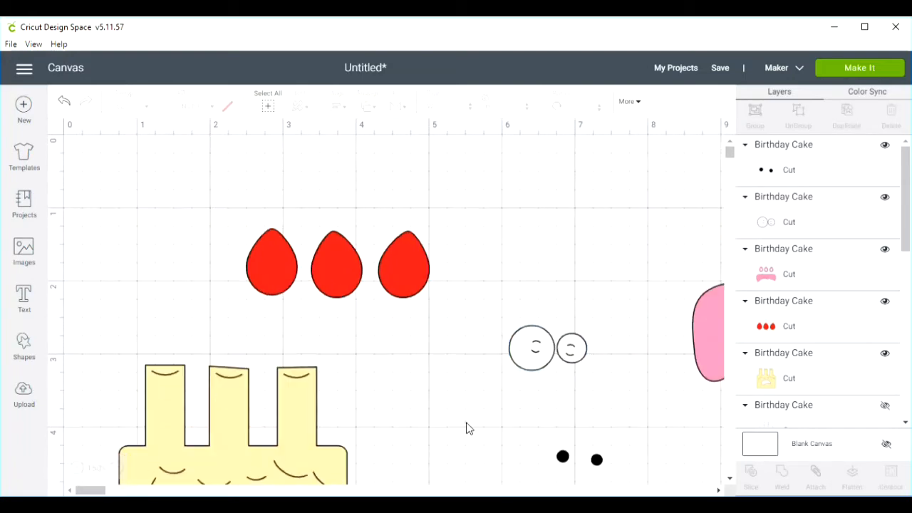
click(718, 490)
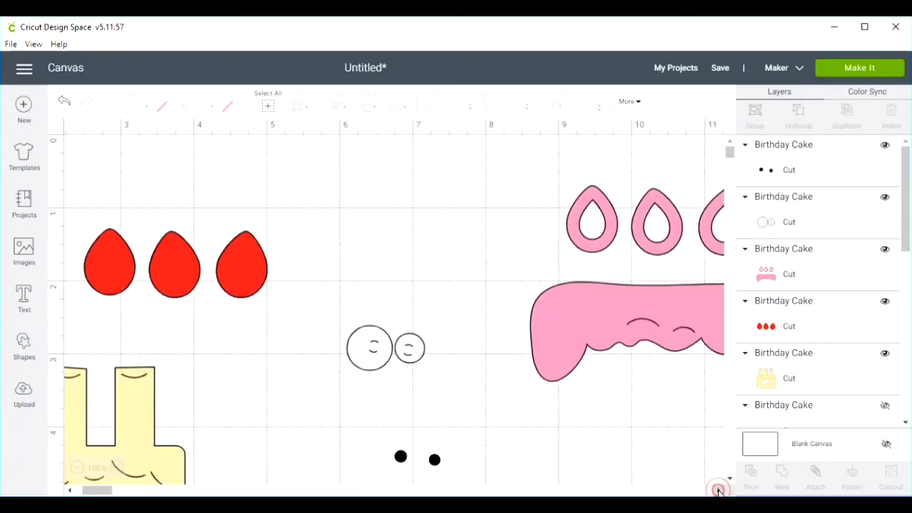
click(24, 348)
click(126, 259)
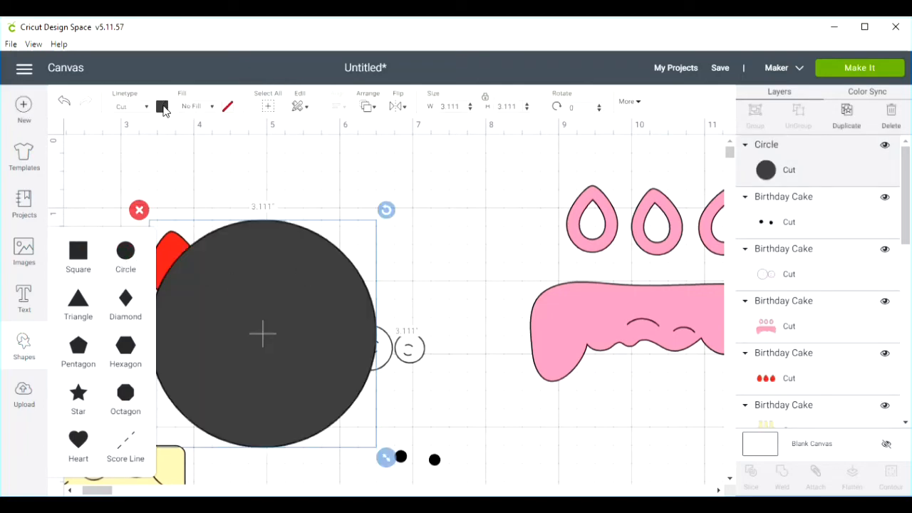
click(163, 107)
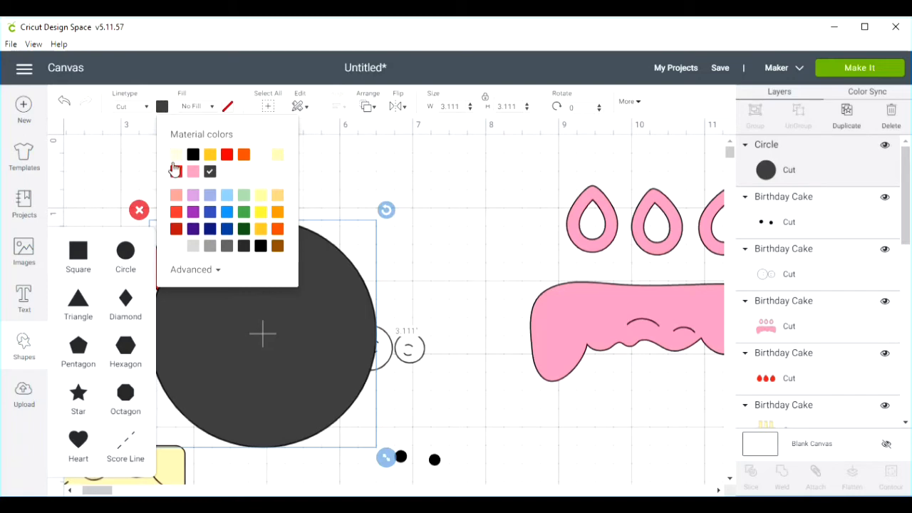
click(146, 108)
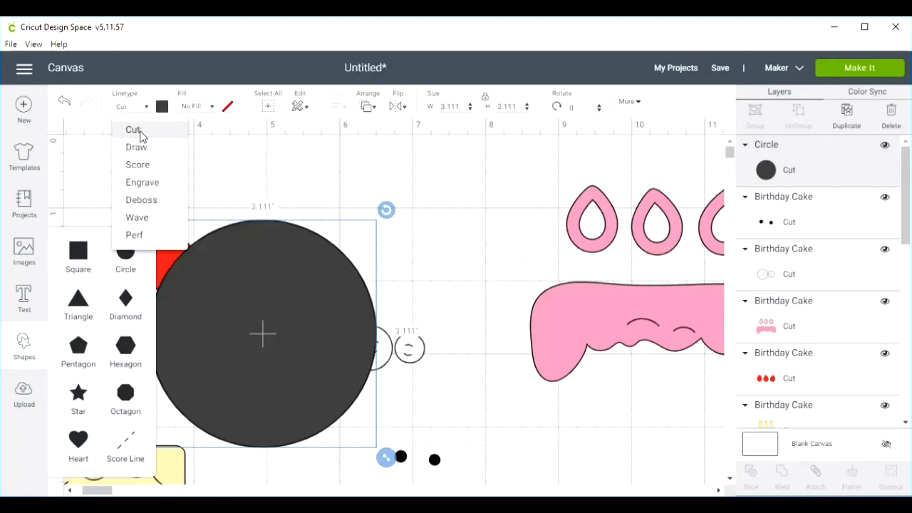
click(138, 153)
drag(240, 335, 379, 320)
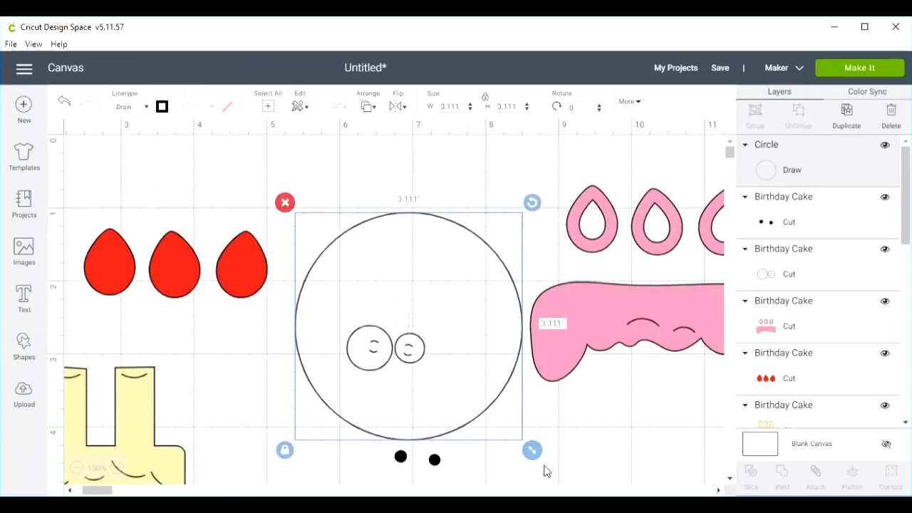
- Shrink the circle to about 0.685 inches and centre it as an outline around the larger eye white
drag(532, 449, 344, 262)
drag(312, 235, 403, 382)
drag(369, 352, 366, 356)
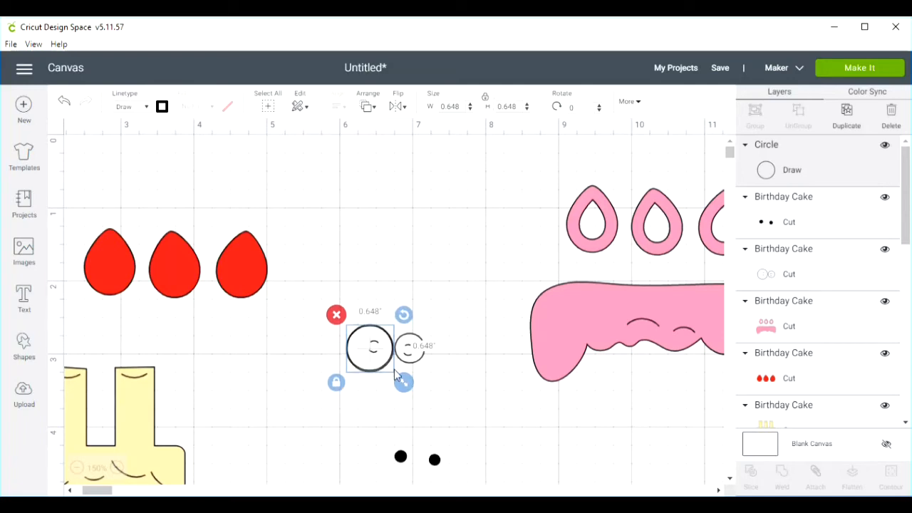
drag(403, 381, 409, 389)
drag(370, 357, 370, 357)
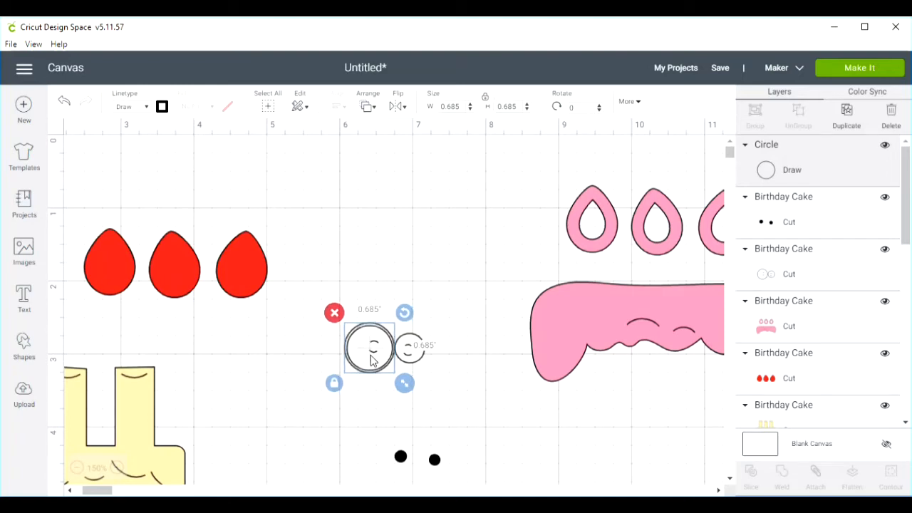
- Add a second Draw circle, shrink it to about 0.463 inches and centre it around the smaller eye white
click(24, 347)
click(126, 254)
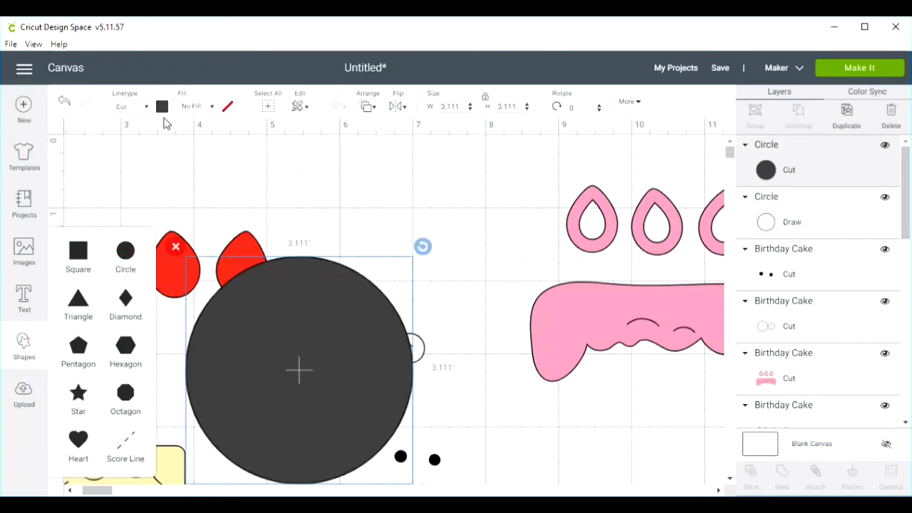
click(145, 109)
click(142, 149)
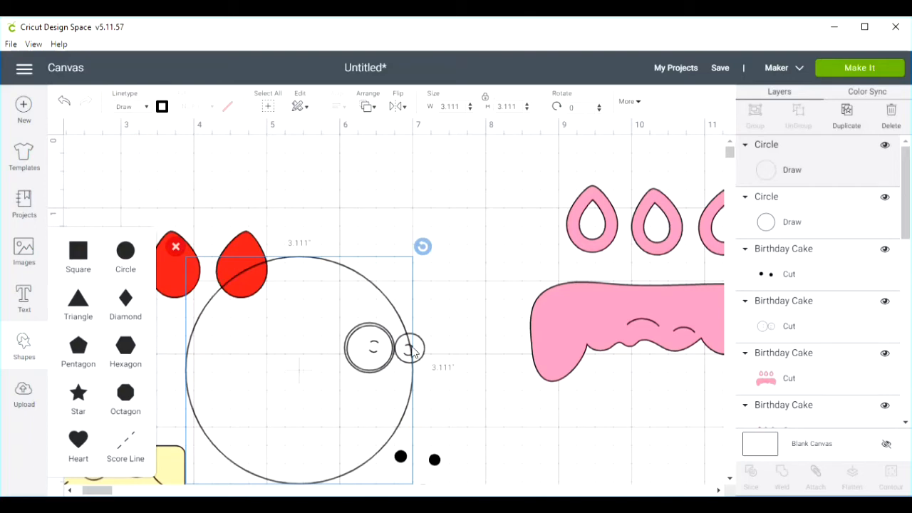
drag(320, 335, 445, 275)
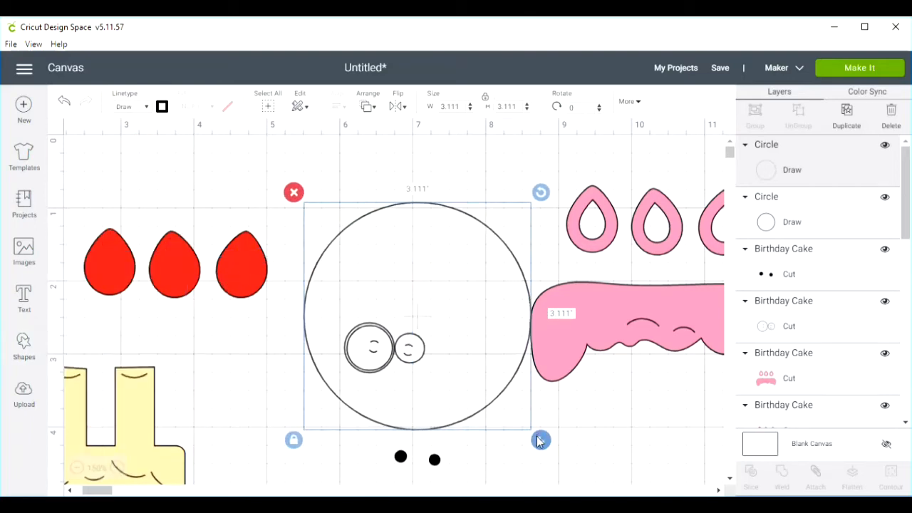
drag(539, 437, 430, 328)
drag(391, 279, 447, 391)
mouse_move(424, 361)
mouse_down()
mouse_move(416, 354)
mouse_move(438, 376)
mouse_move(418, 353)
mouse_up()
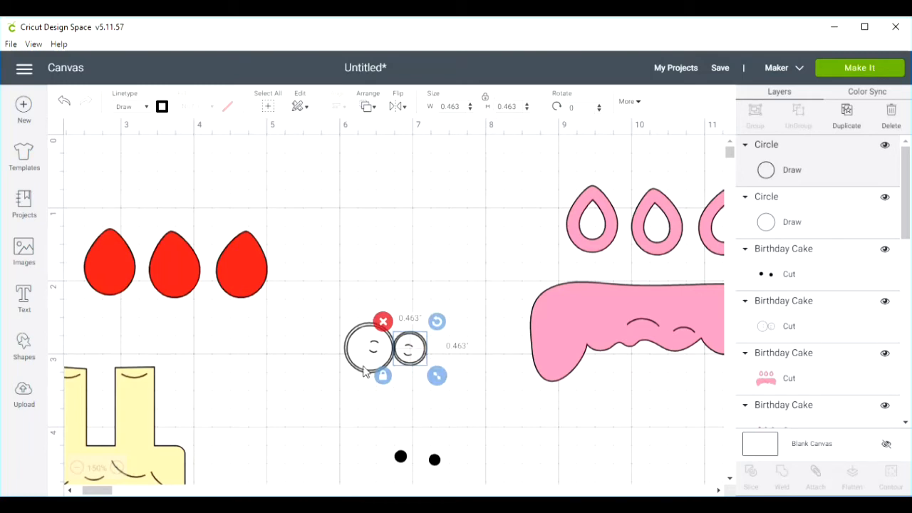
- Change the linetype of both eye outline circles from Draw to Cut
click(148, 109)
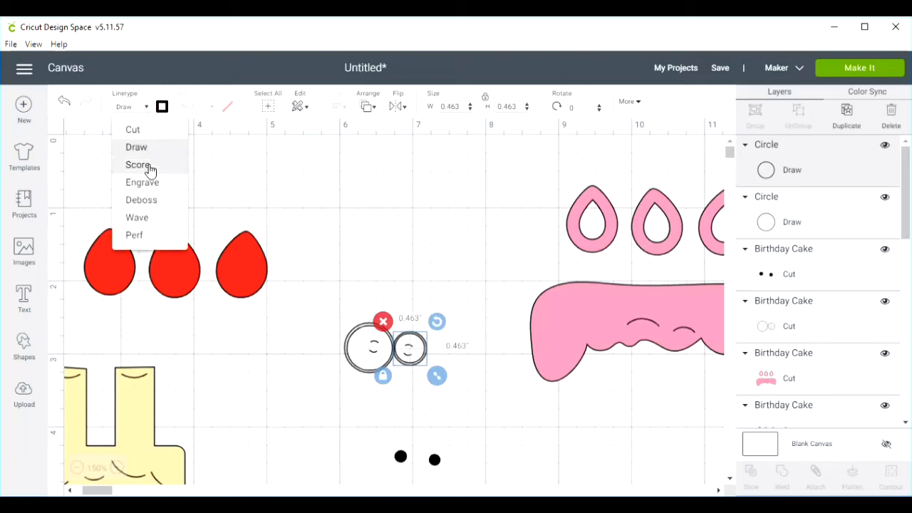
click(139, 131)
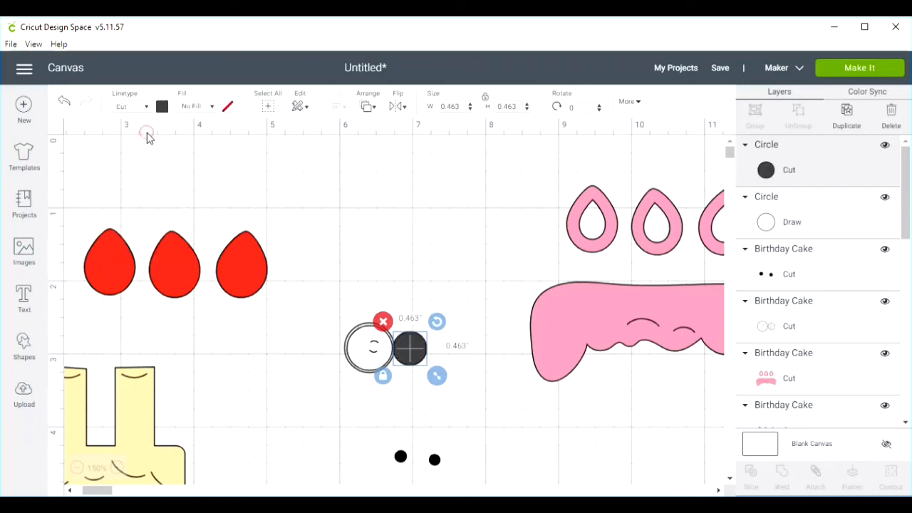
click(368, 355)
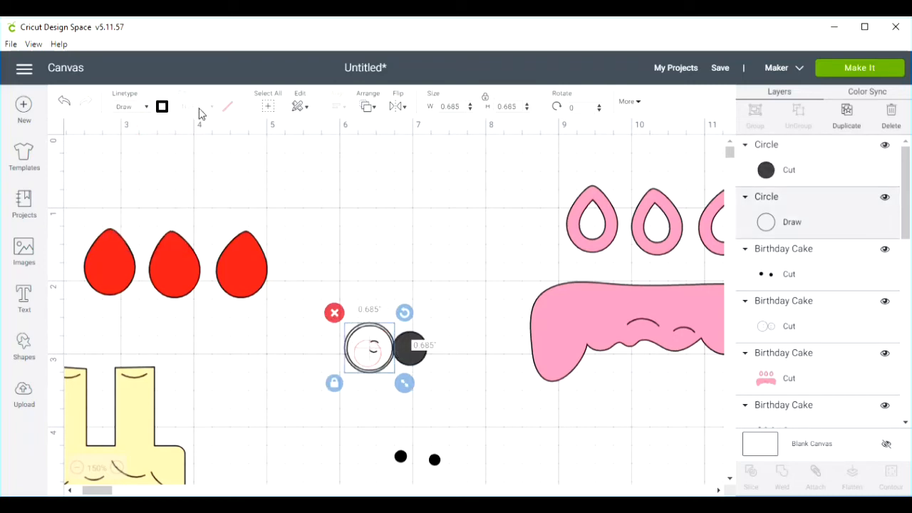
click(147, 114)
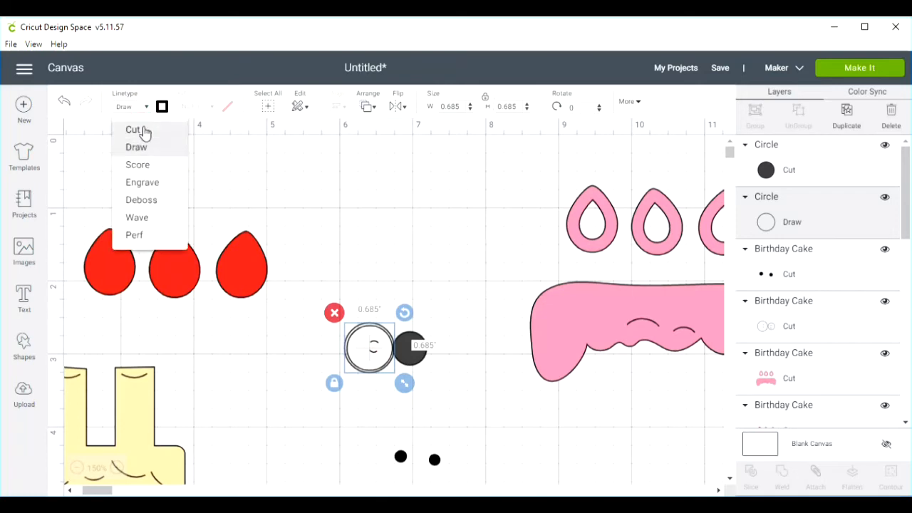
click(143, 132)
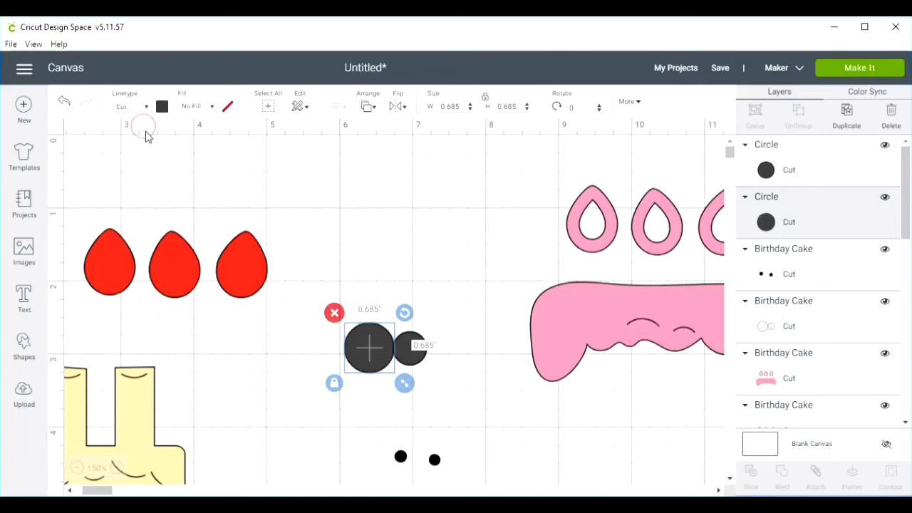
- Weld the two eye circles into one shape and set its linetype to Draw
shift+click(408, 352)
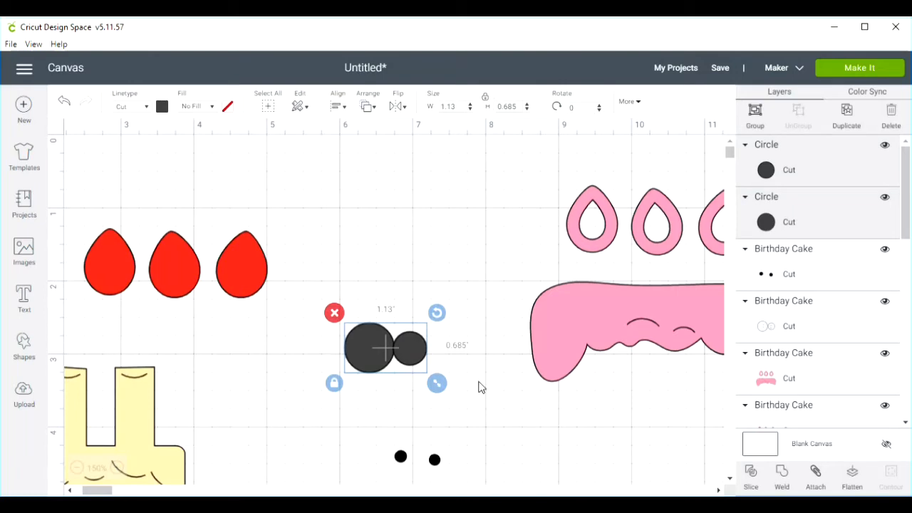
click(781, 472)
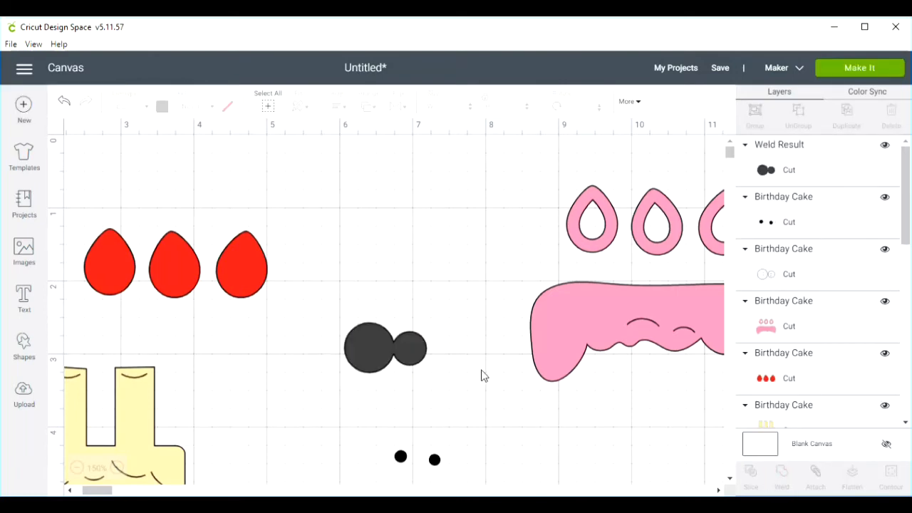
right_click(408, 354)
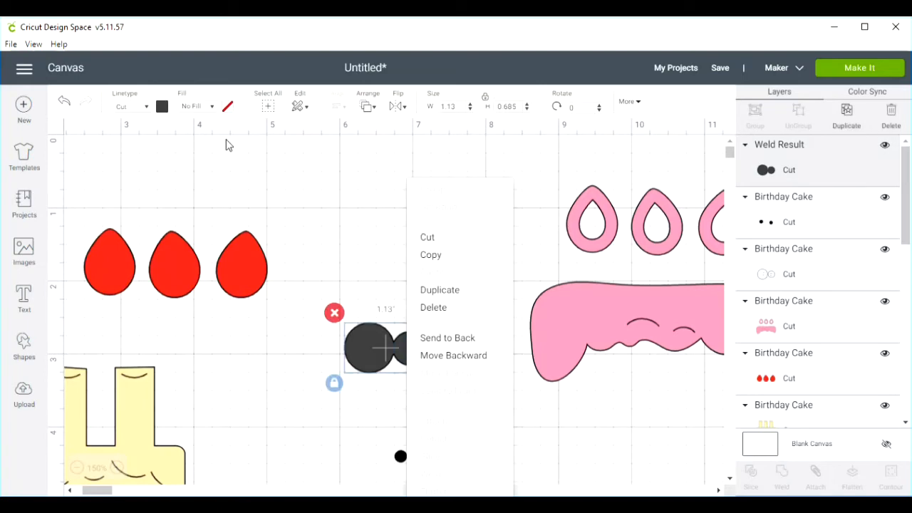
click(145, 107)
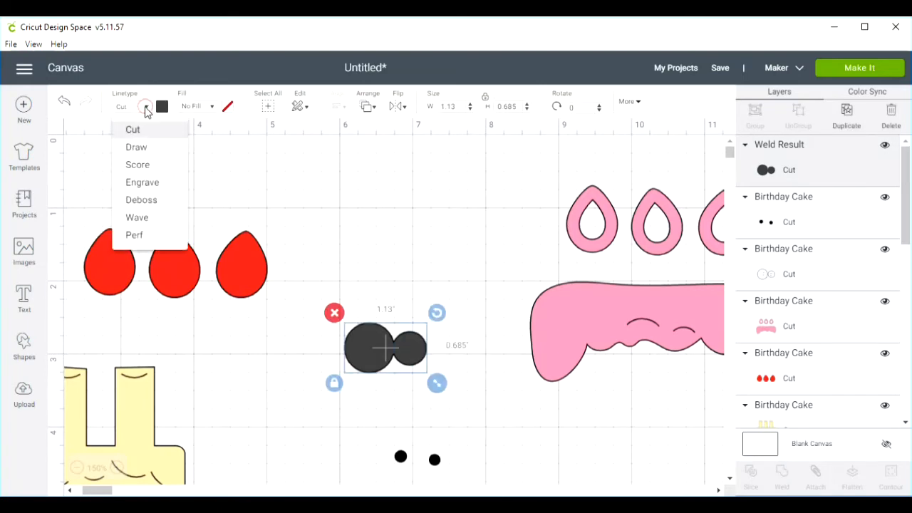
click(136, 148)
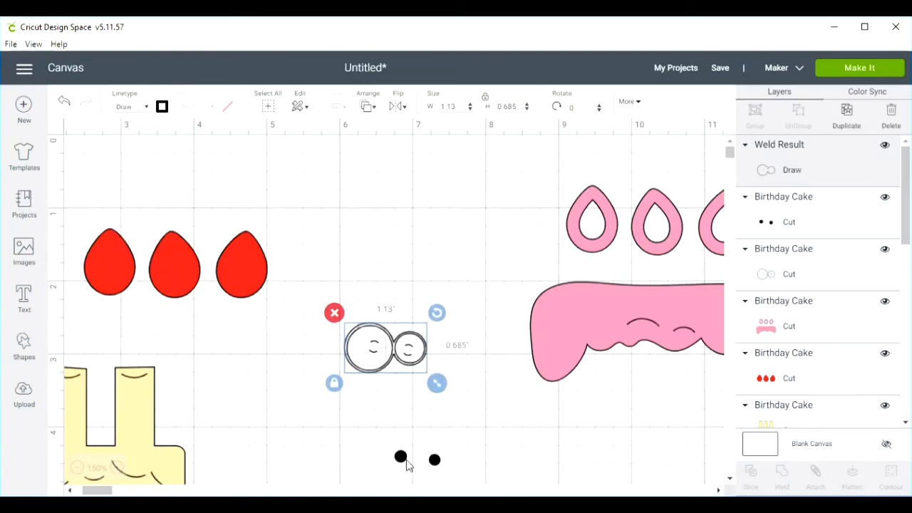
- Move the pupils just below the eyes and cover the left pupil with a new circle about 0.5 inches wide
drag(402, 463, 397, 412)
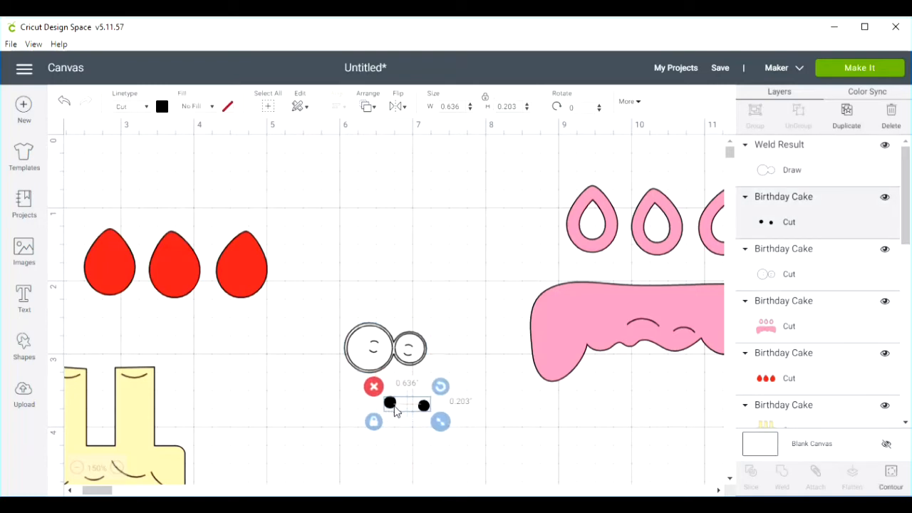
click(25, 344)
click(125, 251)
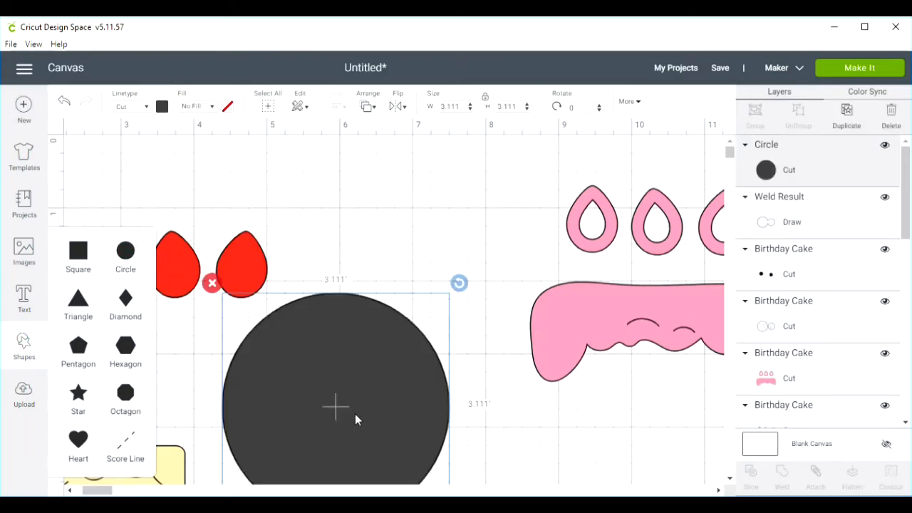
drag(385, 424, 371, 393)
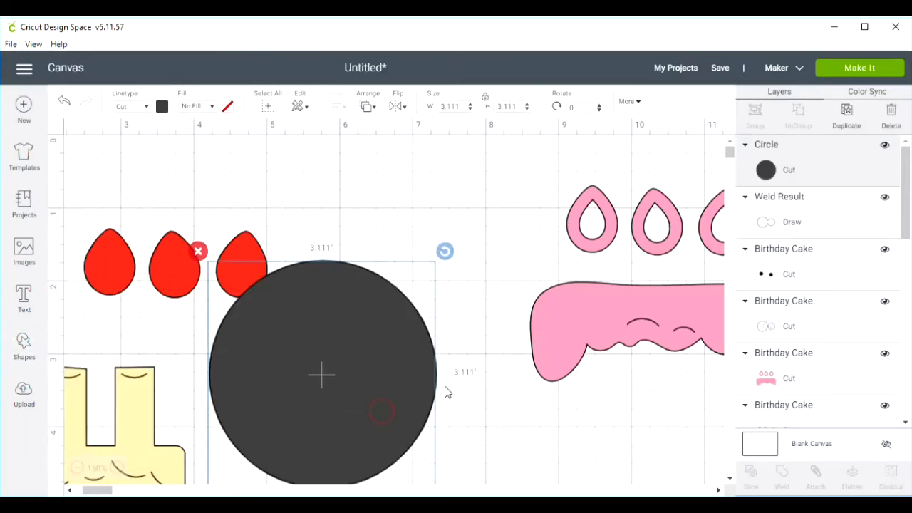
drag(399, 434, 382, 350)
drag(434, 415, 385, 408)
drag(328, 401, 436, 430)
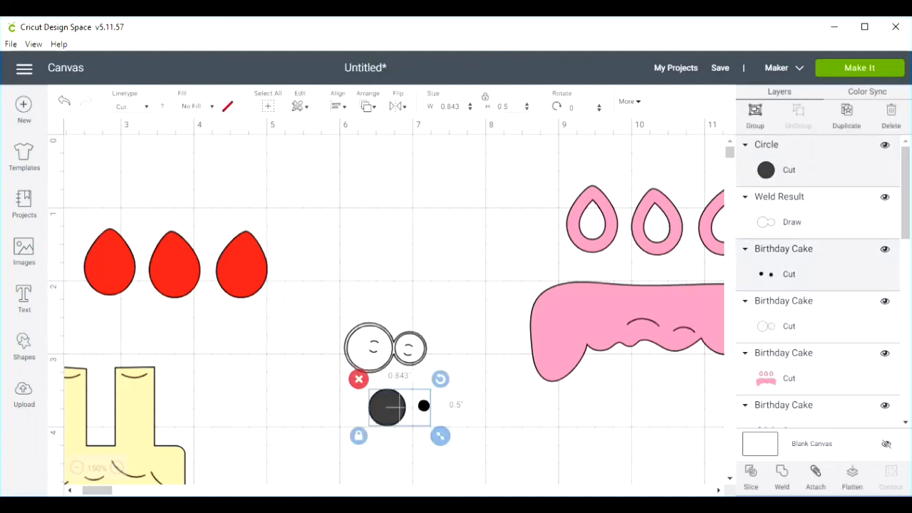
- Slice the pupils with the circle to separate them, and delete the holed circle and the duplicate black left pupil
click(750, 474)
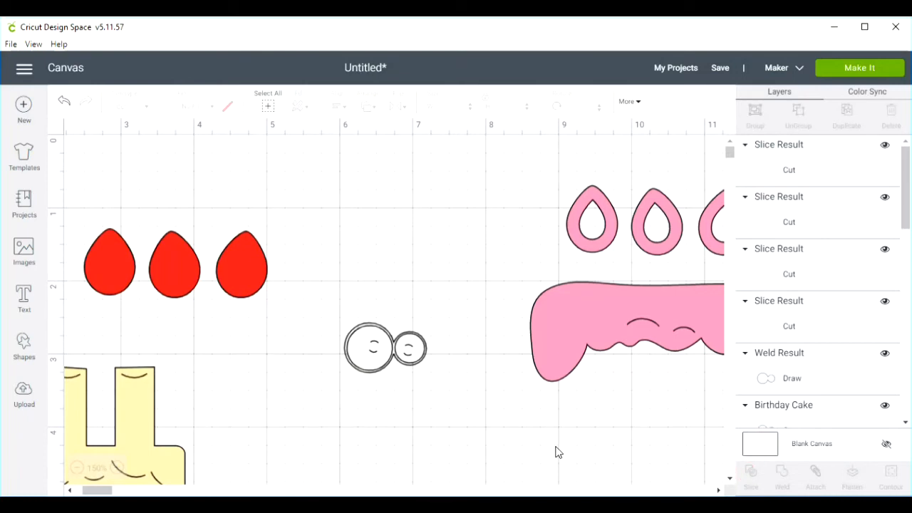
drag(390, 408, 316, 393)
drag(420, 461, 446, 475)
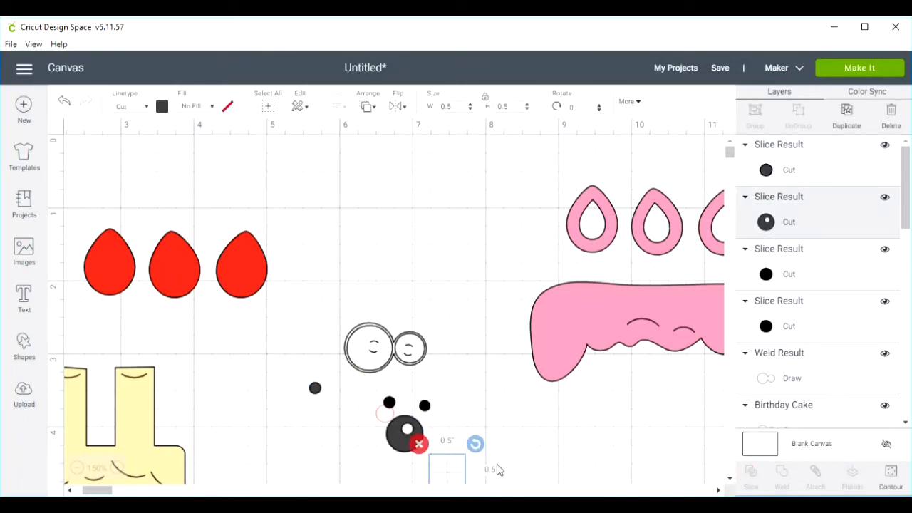
click(417, 443)
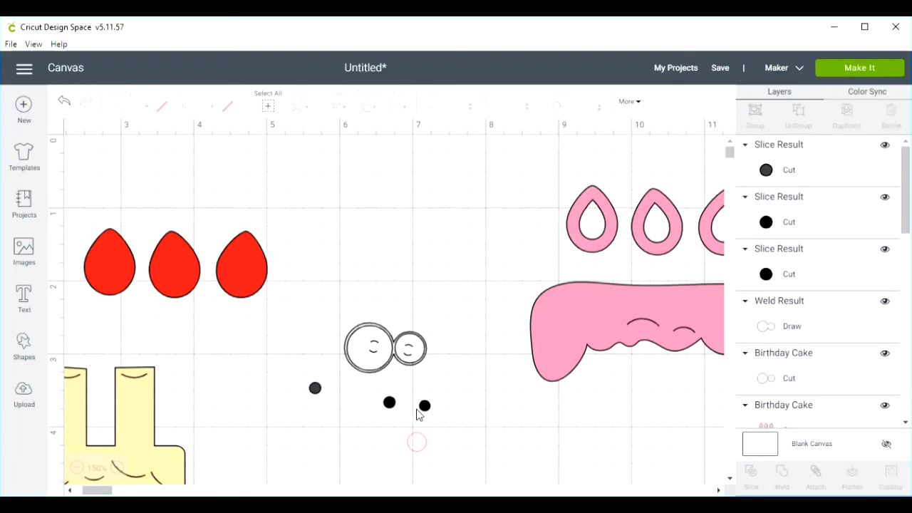
drag(425, 406, 447, 384)
drag(389, 405, 384, 431)
click(368, 408)
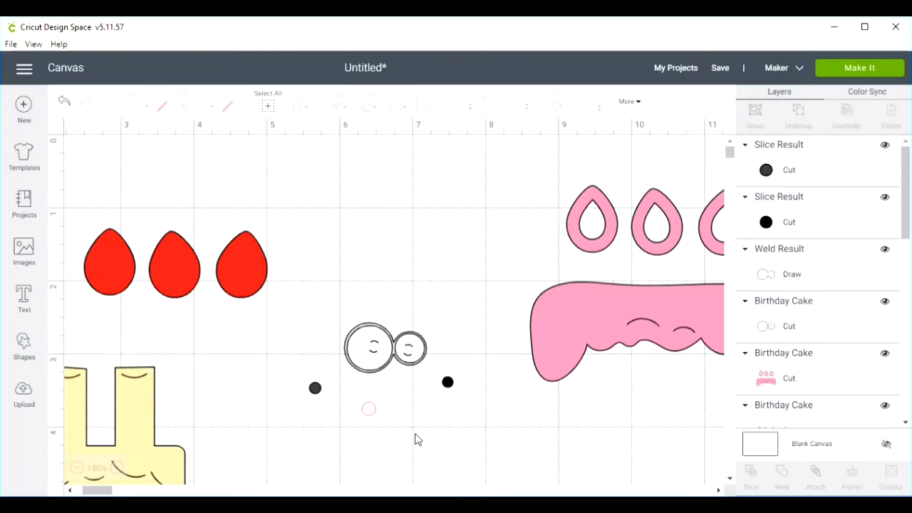
- Place the dark grey pupil inside the larger eye, covering its small curved marks
drag(315, 391, 375, 349)
click(384, 434)
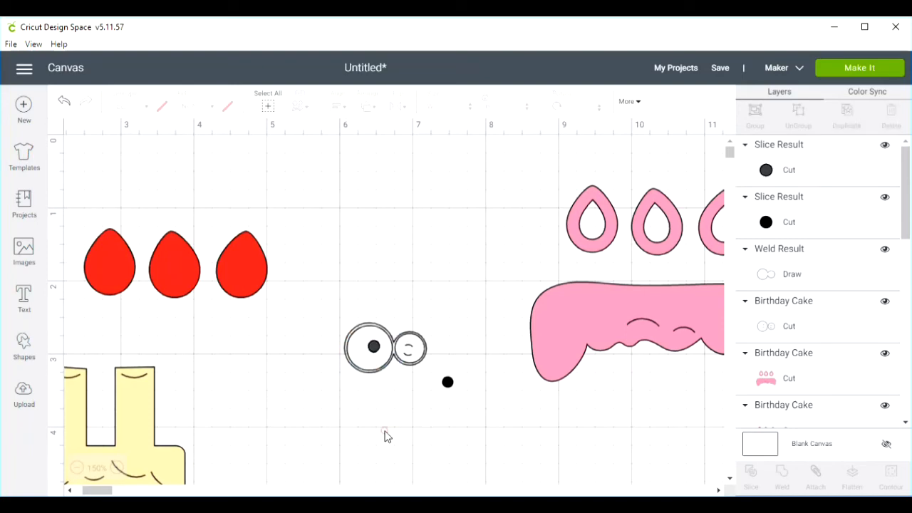
click(377, 354)
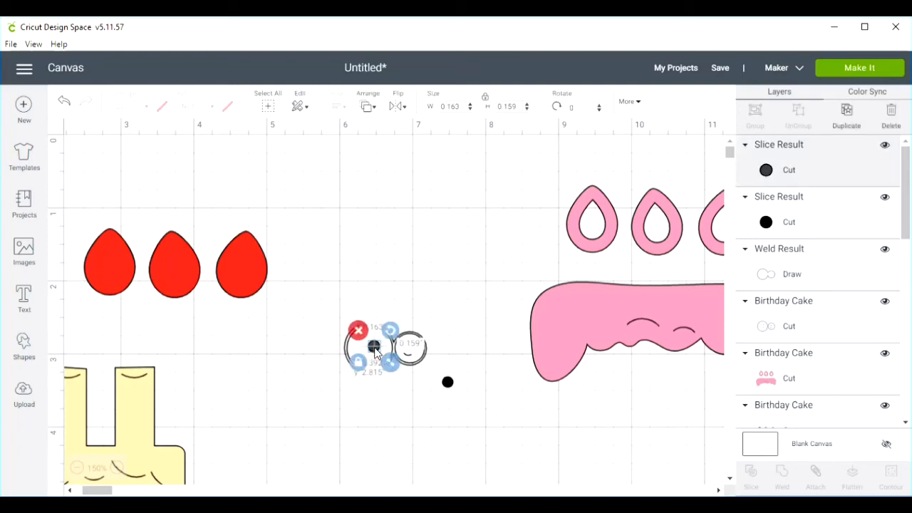
drag(375, 349, 375, 351)
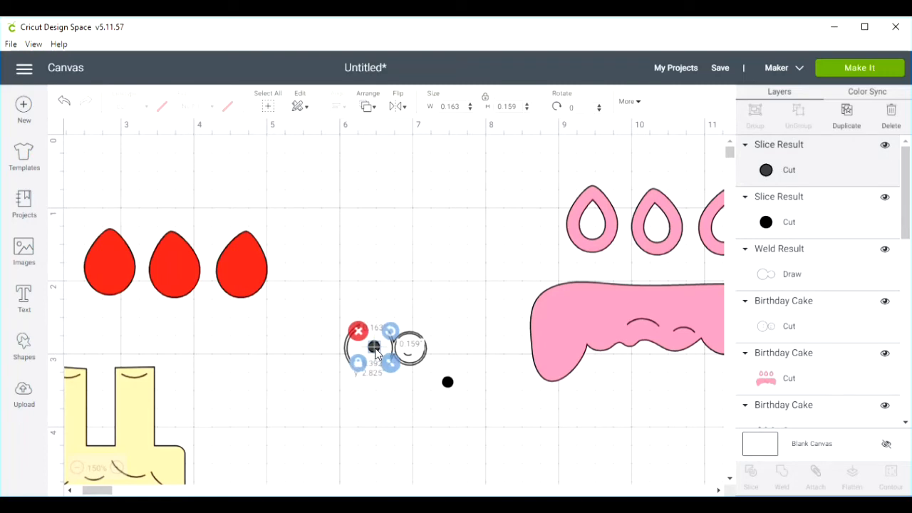
click(387, 426)
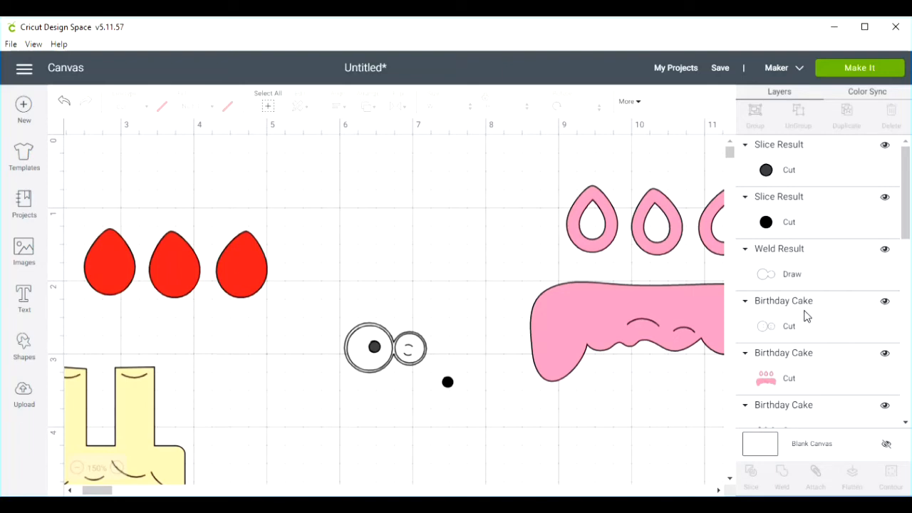
- Hide the original eyes layer, slice the dark grey pupil out of the welded eye outline, and move both cut-out pieces below the eyes
click(885, 303)
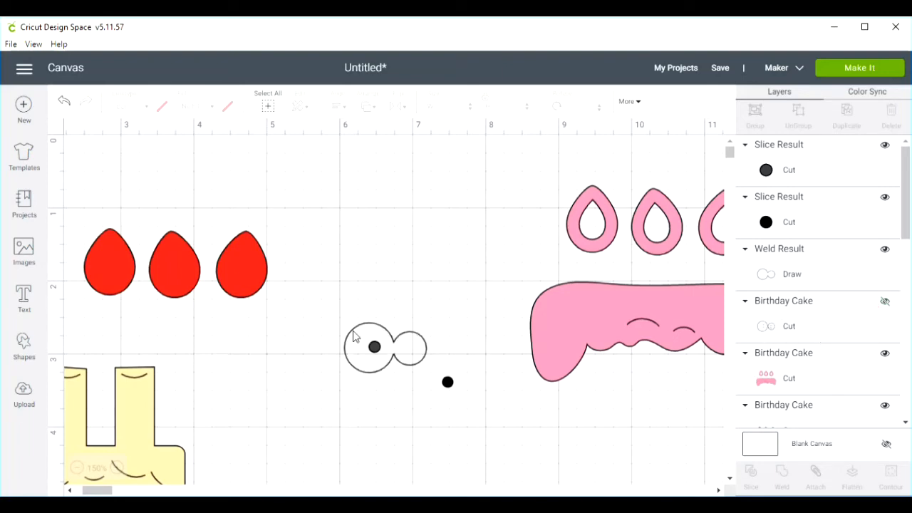
drag(312, 327, 421, 363)
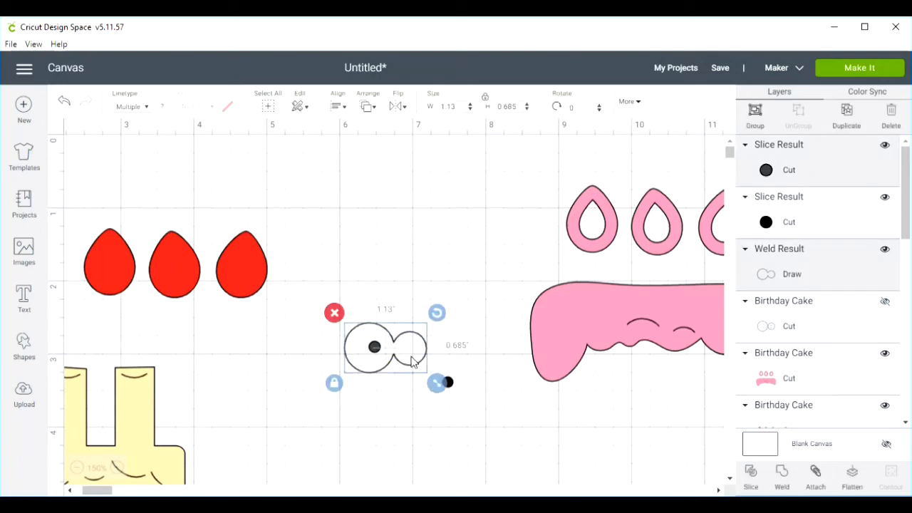
click(750, 474)
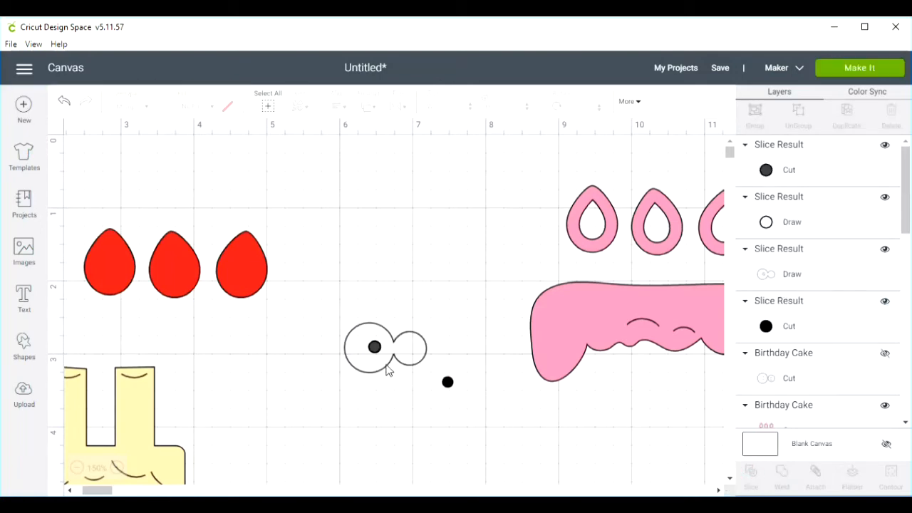
drag(375, 352, 403, 433)
mouse_move(375, 352)
mouse_down()
mouse_move(371, 397)
mouse_move(351, 441)
mouse_up()
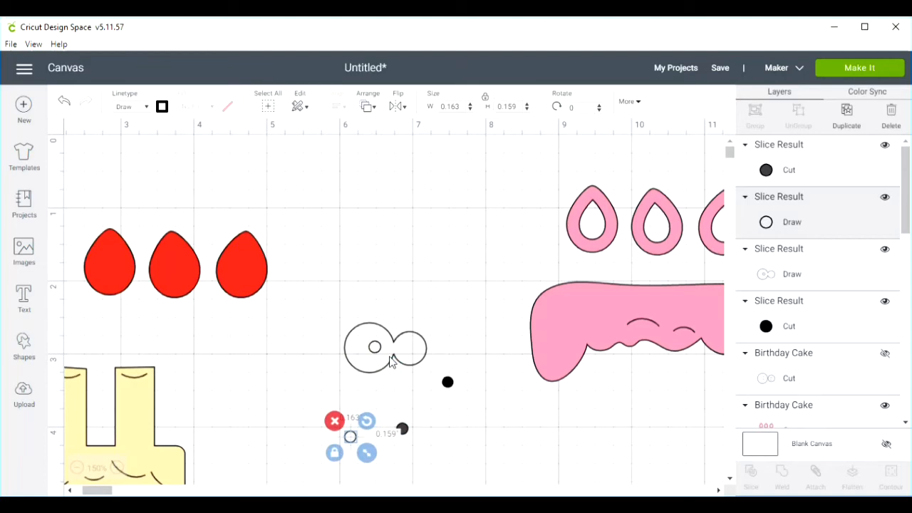
- Position the black pupil in the smaller eye using the original eyes as a guide, slice it from the outline, and separate the pieces
click(885, 358)
drag(449, 384, 409, 353)
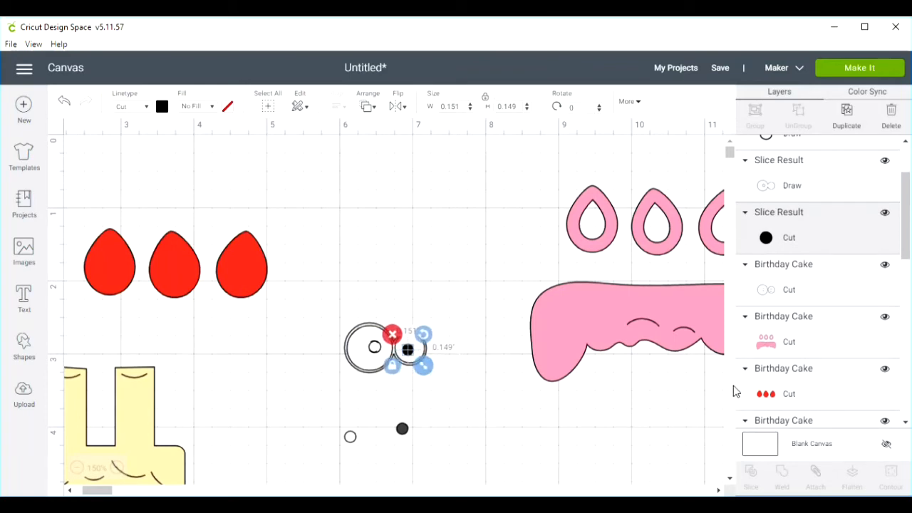
click(884, 265)
drag(454, 330, 393, 369)
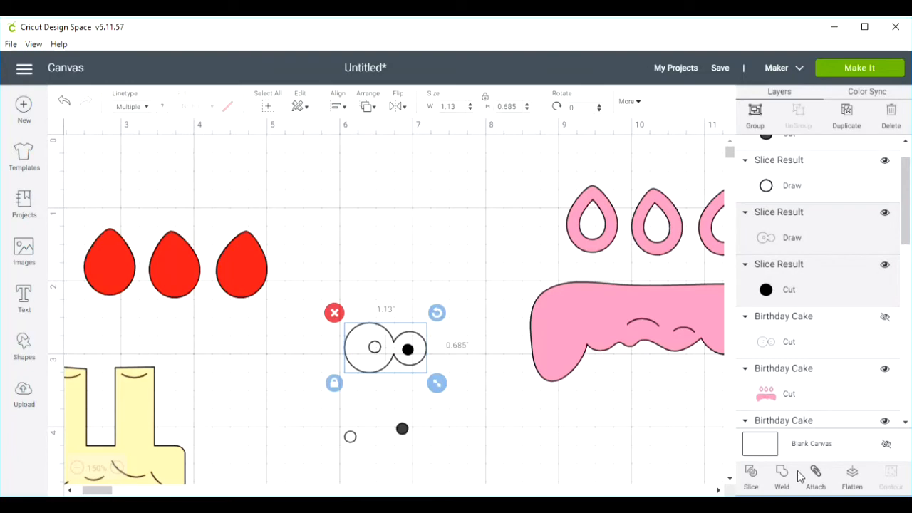
click(751, 473)
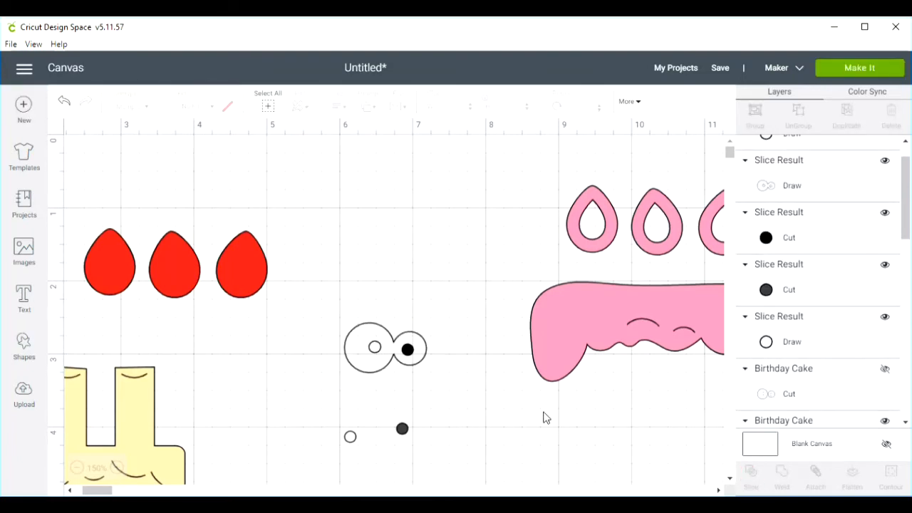
drag(408, 357, 446, 421)
drag(408, 356, 428, 285)
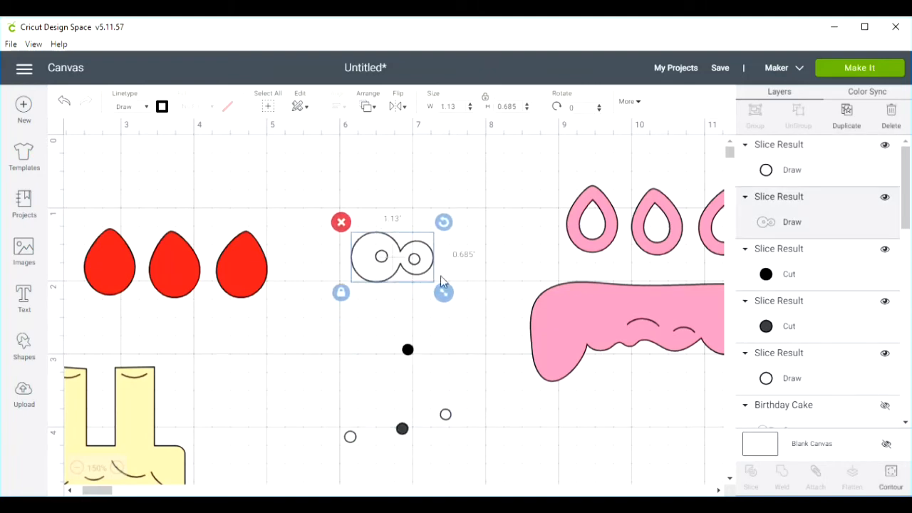
- Show the original eyes layer and delete it along with the leftover pupils and small circles, keeping only the sliced eye outline
drag(408, 351, 401, 371)
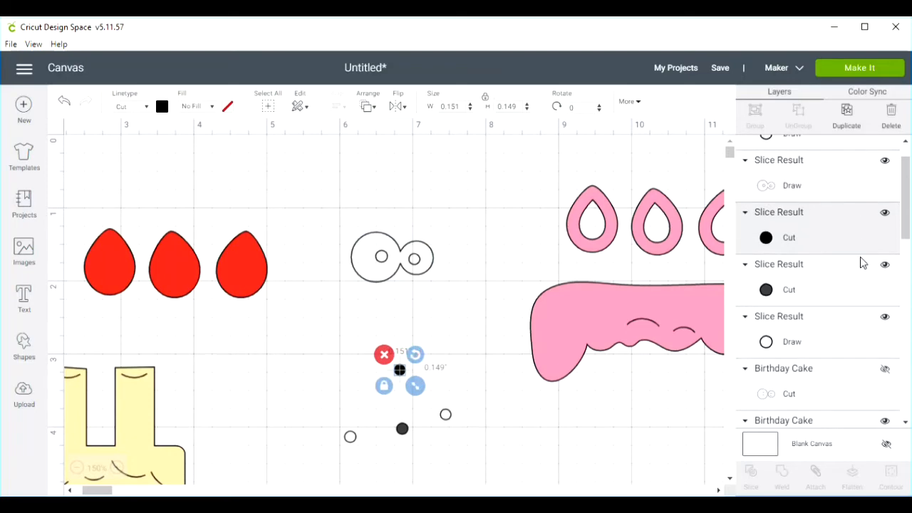
click(881, 369)
drag(396, 345, 412, 401)
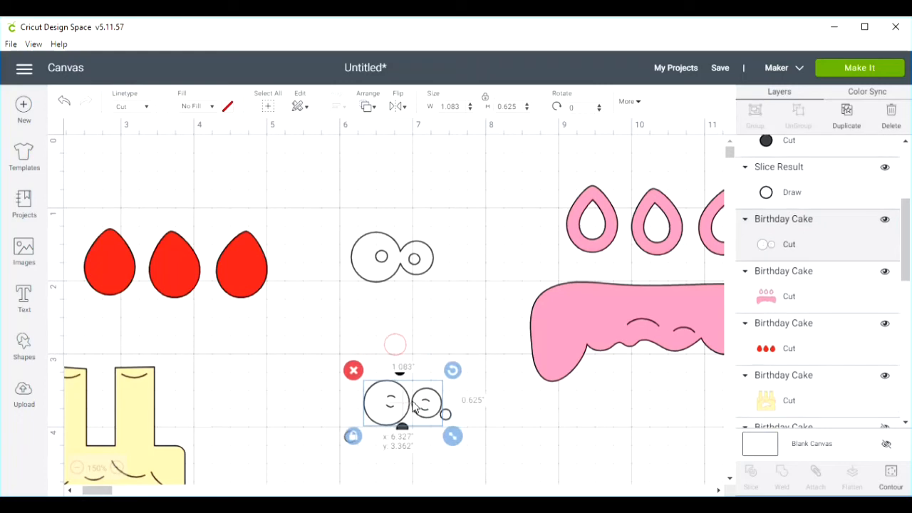
click(354, 369)
drag(442, 365, 335, 450)
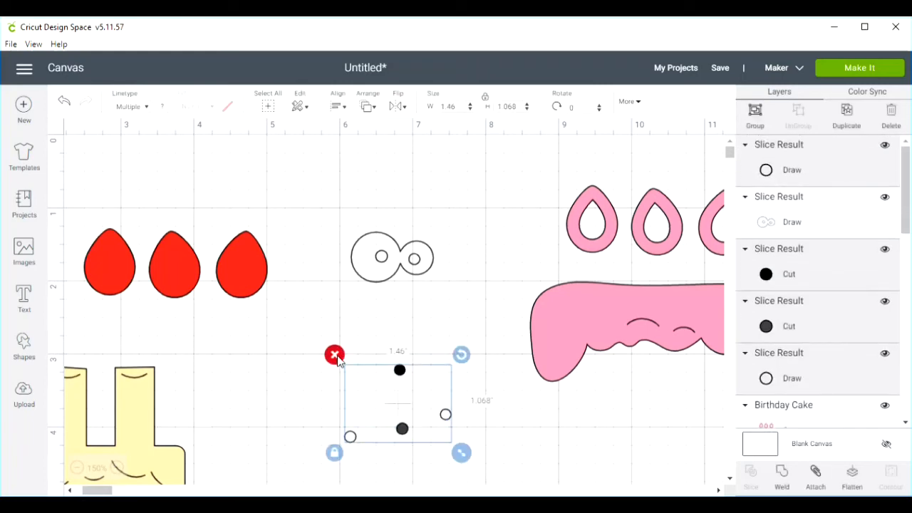
click(336, 357)
- Duplicate the two-eye outline and position the copy over the two curved marks at the pink icing's lower edge
drag(387, 266, 388, 334)
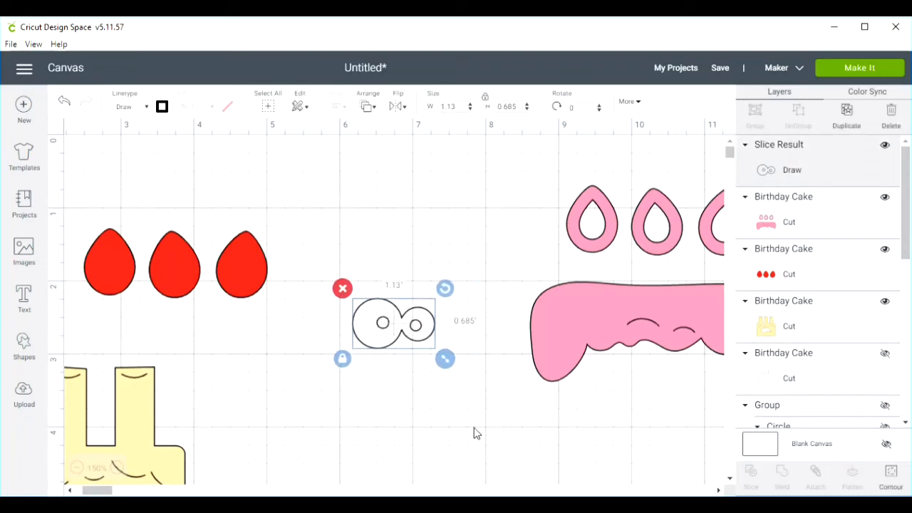
click(718, 490)
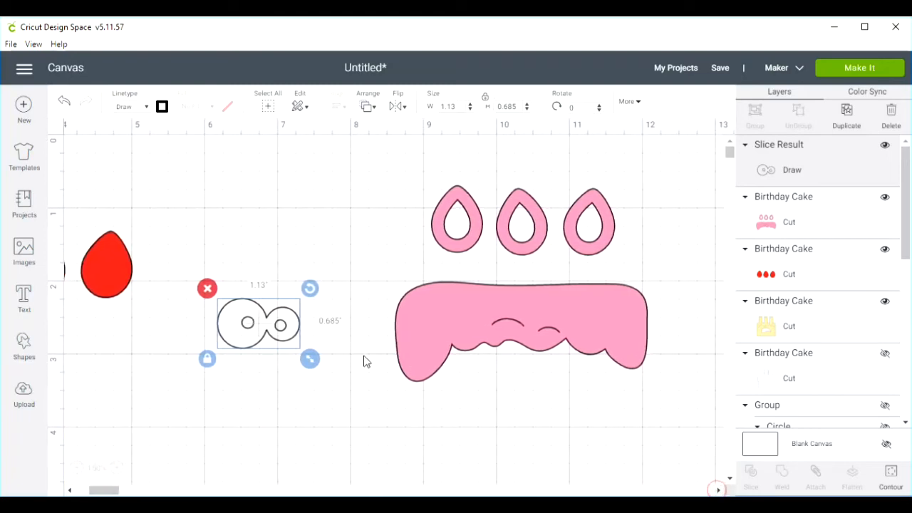
drag(258, 333, 528, 352)
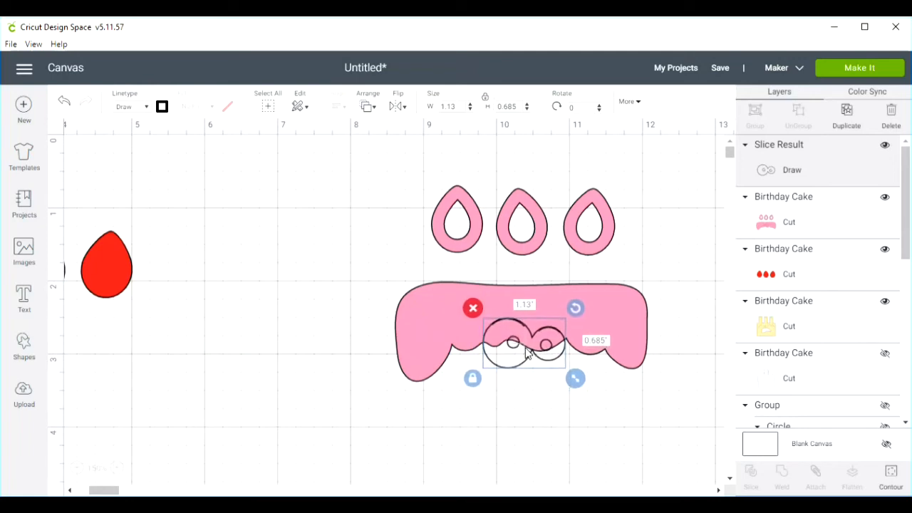
click(329, 313)
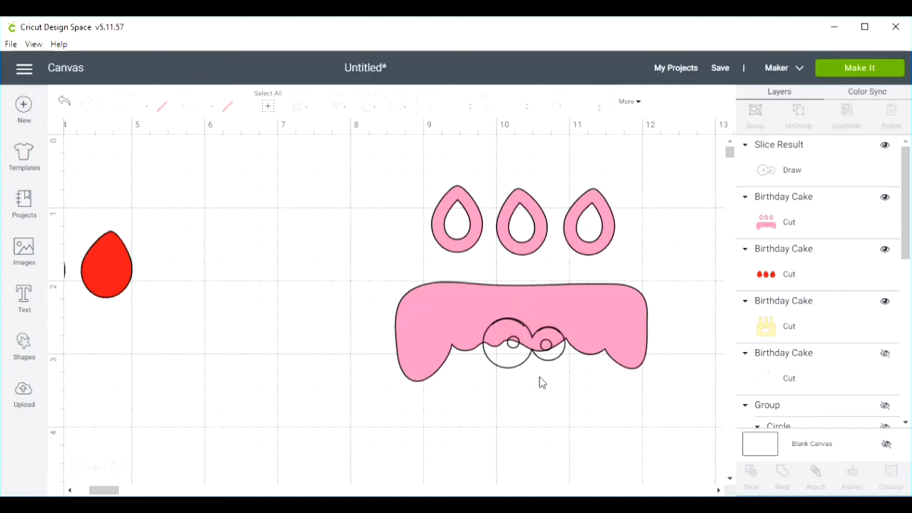
drag(500, 355, 256, 352)
right_click(252, 349)
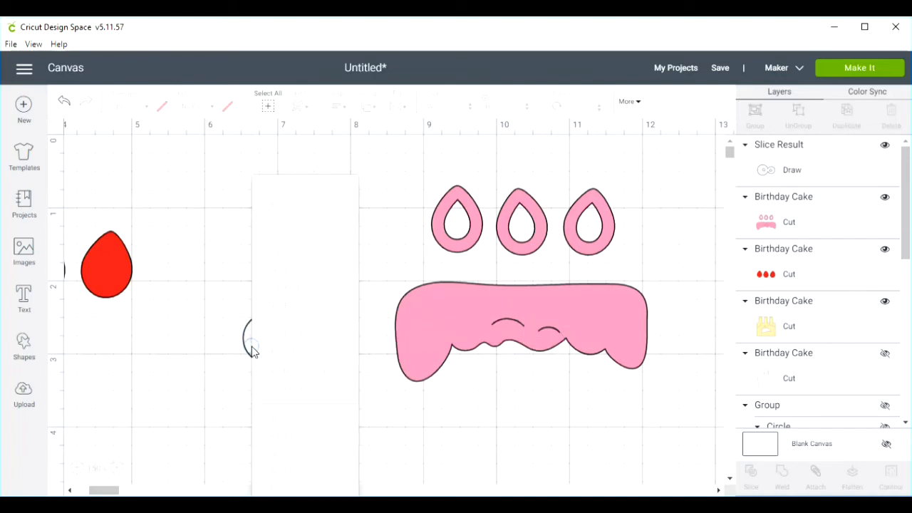
click(252, 348)
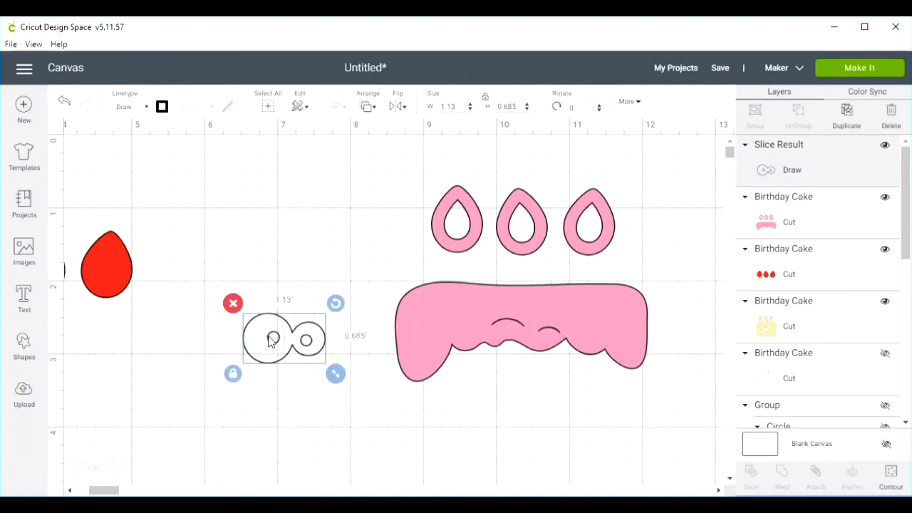
right_click(266, 347)
click(300, 282)
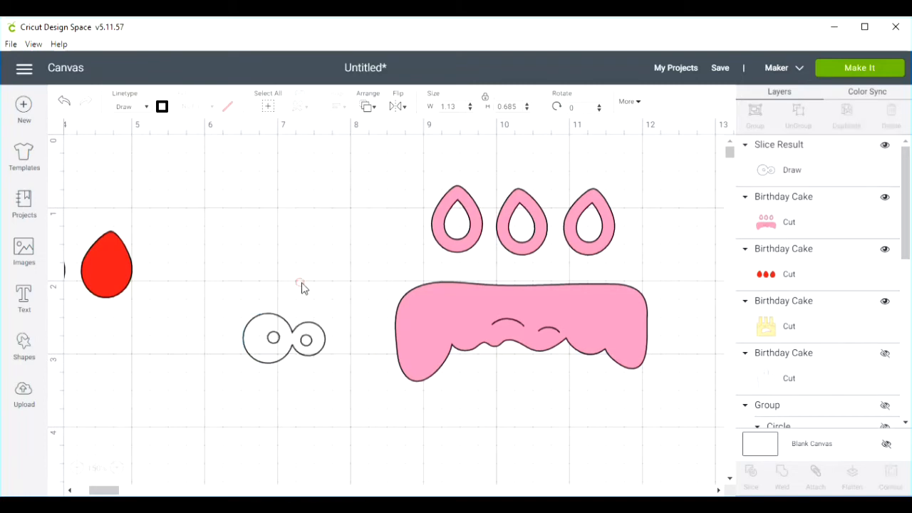
drag(312, 389, 525, 361)
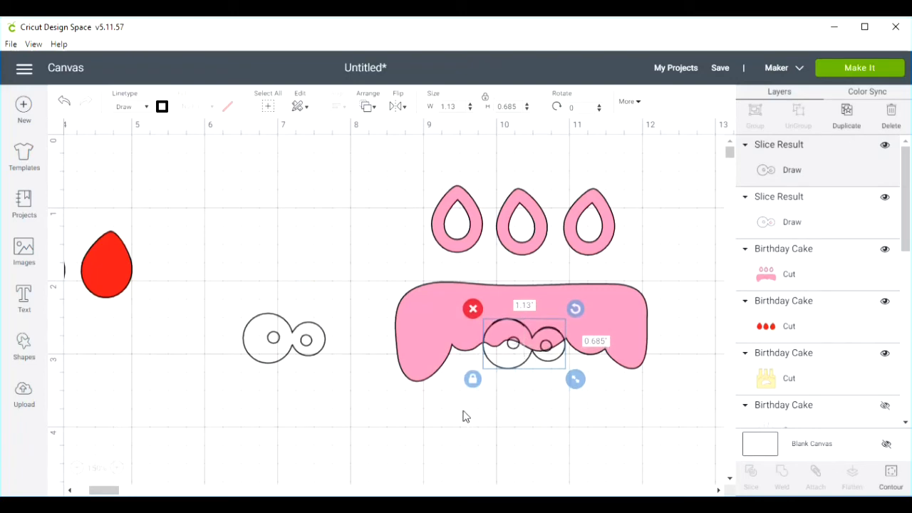
- Slice the pink icing with the eye outline placed on it
click(360, 283)
drag(372, 282, 662, 432)
click(654, 435)
drag(464, 391, 579, 335)
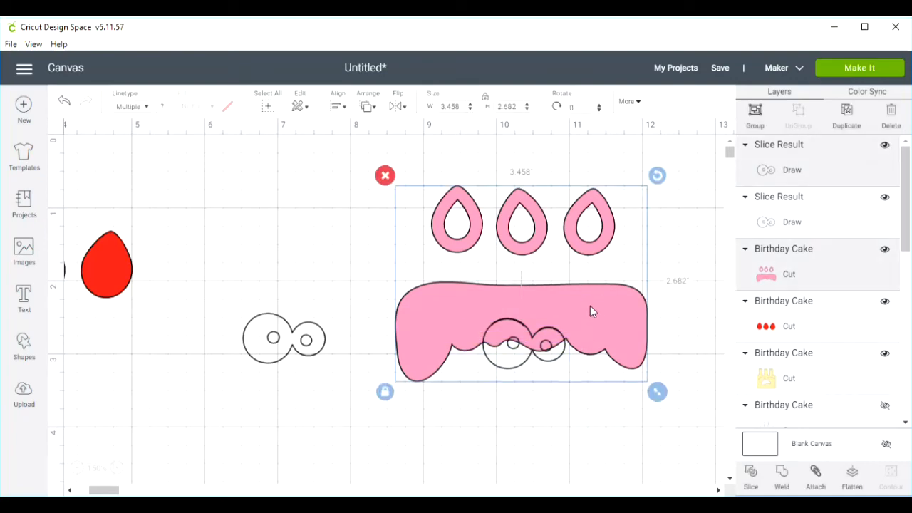
click(751, 488)
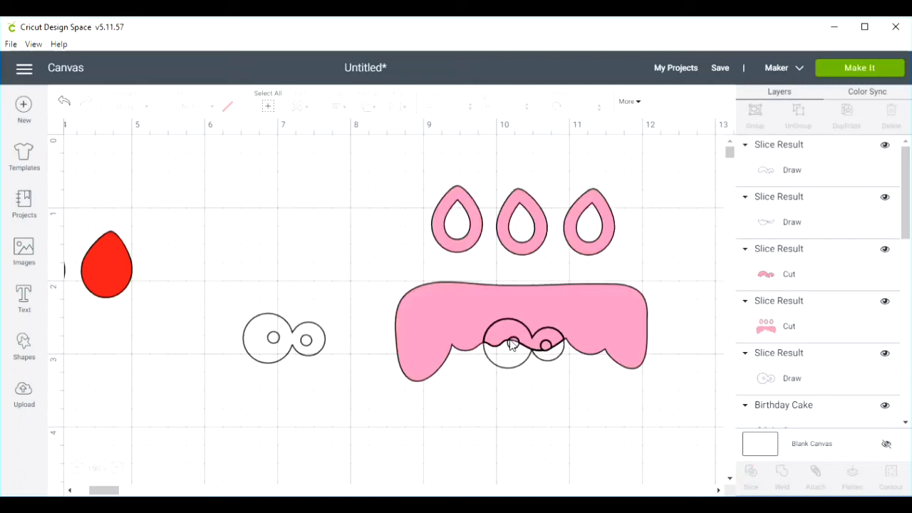
- Move the sliced eye fragments below the icing and shift the icing slightly upward
drag(510, 338, 436, 432)
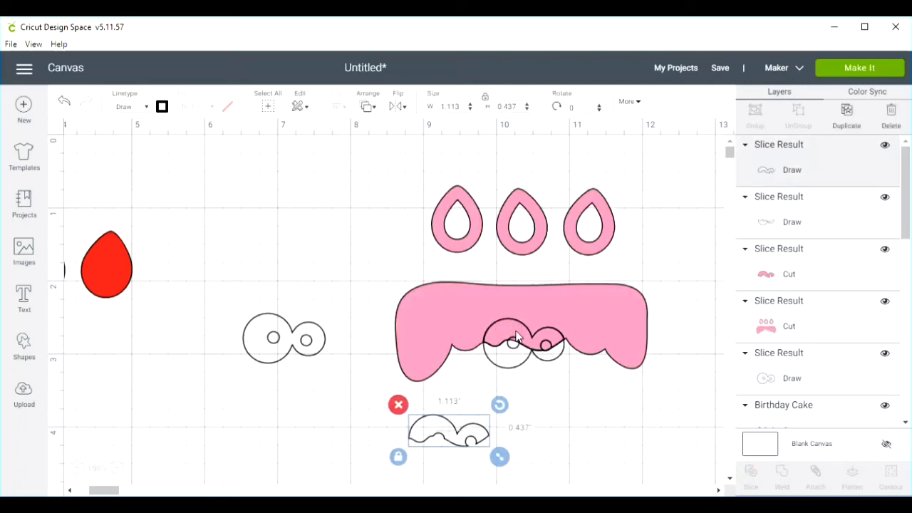
drag(540, 405, 540, 429)
drag(508, 352, 565, 447)
drag(546, 345, 522, 317)
click(577, 363)
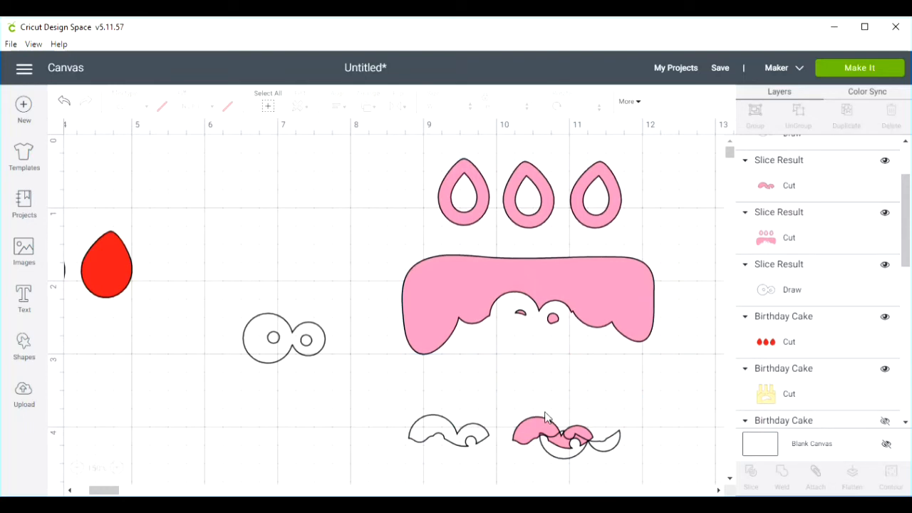
- Place the white upper eye fragment over the icing's cut-out so that it overlaps the remaining pink pupil pieces
drag(304, 355, 318, 342)
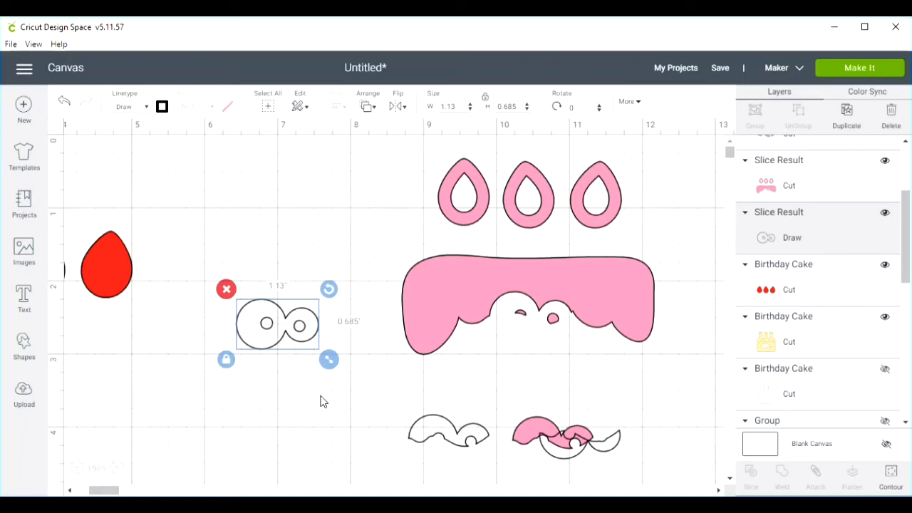
drag(434, 436, 519, 322)
click(504, 349)
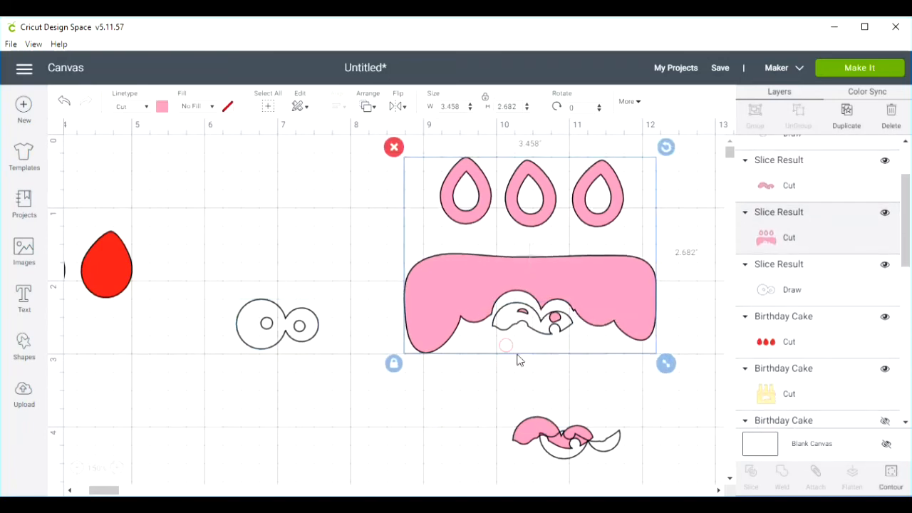
mouse_move(524, 332)
mouse_down()
mouse_move(522, 342)
mouse_move(523, 331)
mouse_up()
click(607, 372)
mouse_move(567, 352)
mouse_down()
mouse_move(564, 336)
mouse_move(583, 373)
mouse_move(570, 349)
mouse_up()
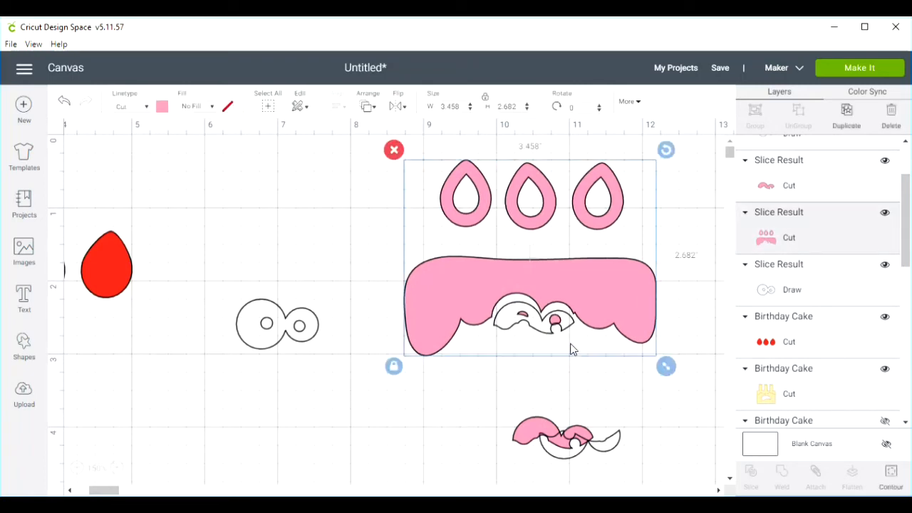
click(577, 381)
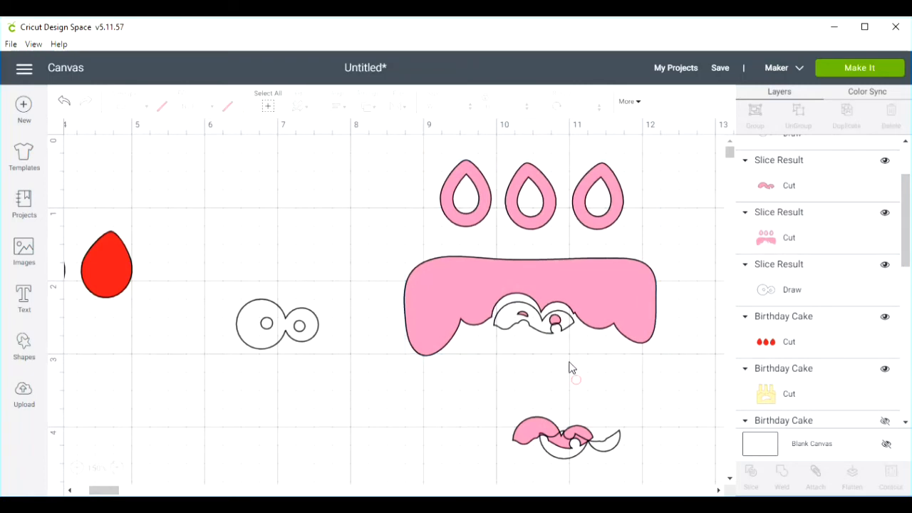
click(541, 329)
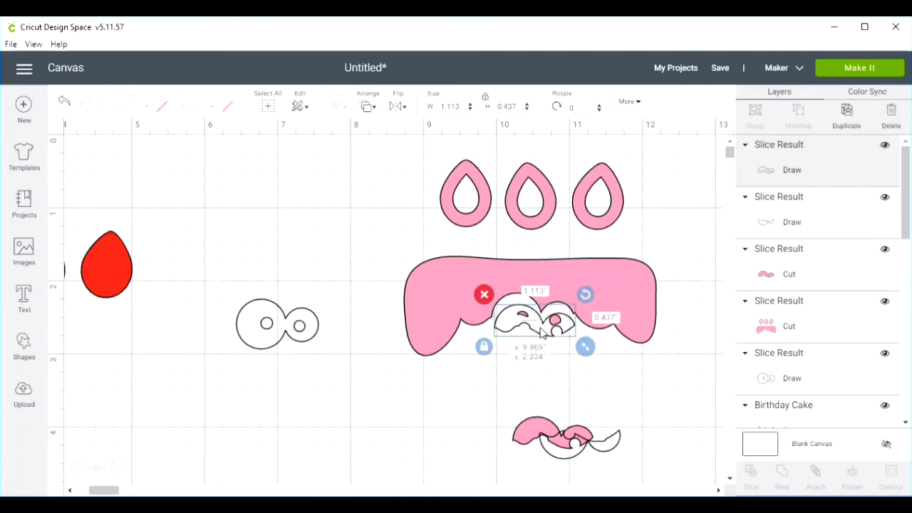
- Slice the icing with the white eye fragment and move the fragments and pink pupil pieces below the icing
click(596, 381)
drag(563, 366, 553, 324)
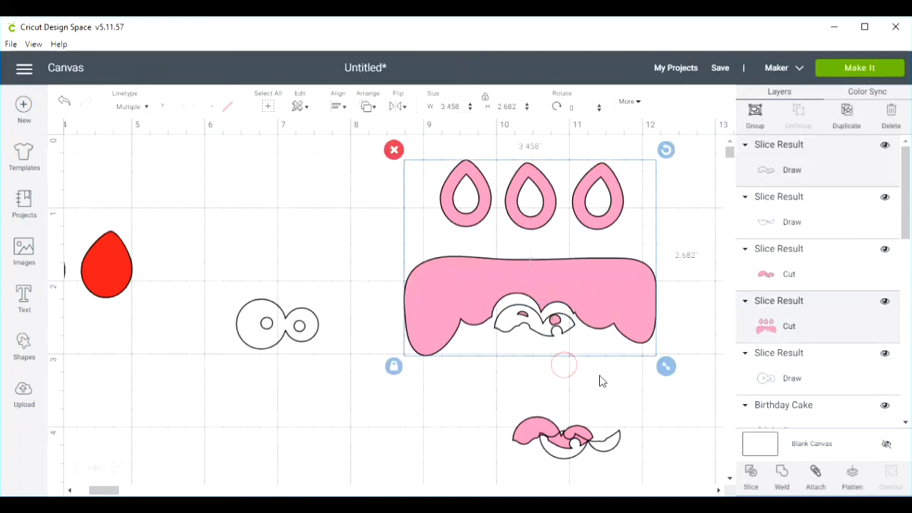
click(747, 472)
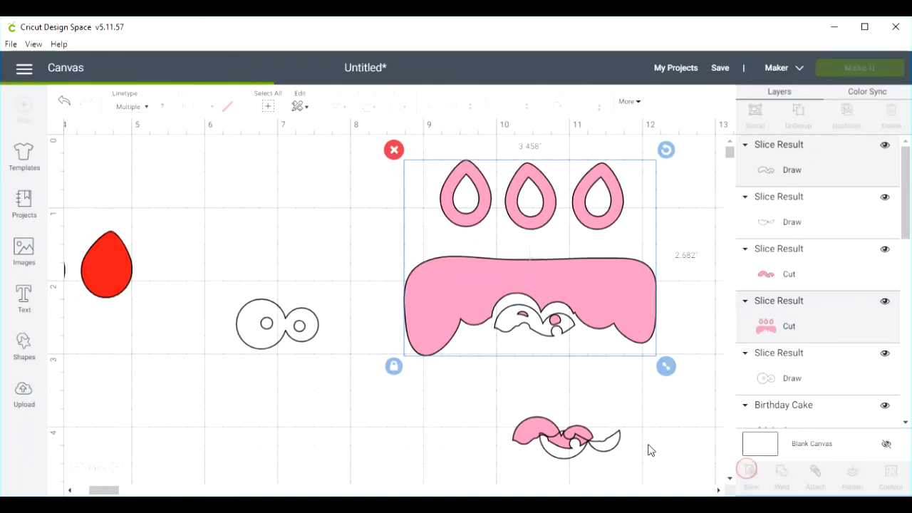
mouse_move(553, 329)
mouse_down()
mouse_move(520, 356)
mouse_move(460, 452)
mouse_up()
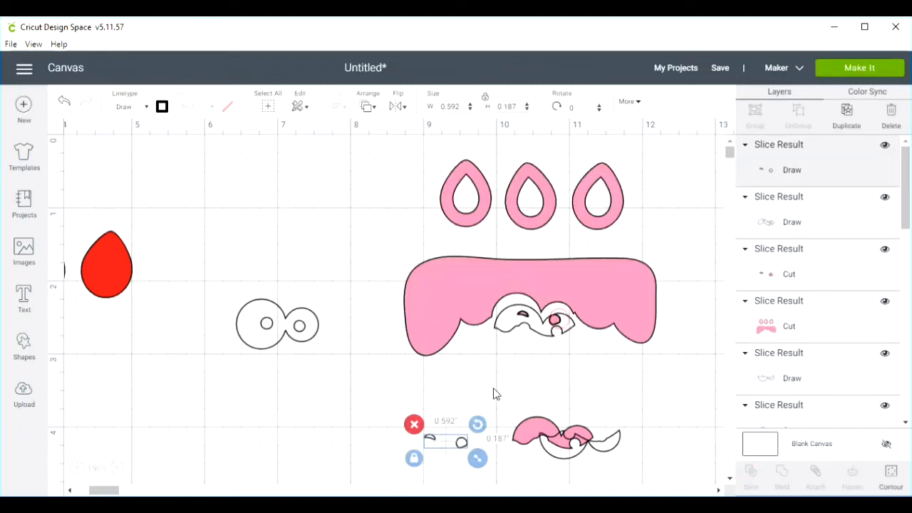
drag(555, 332, 464, 441)
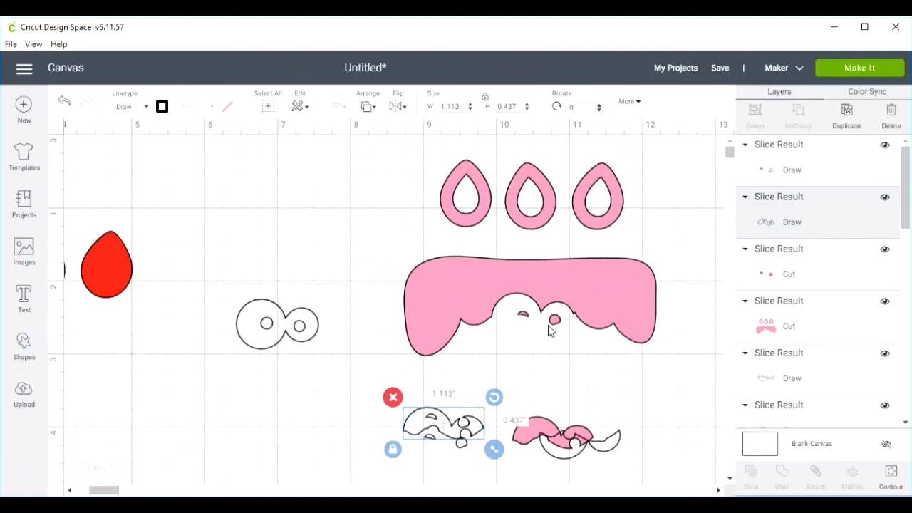
drag(556, 325, 482, 455)
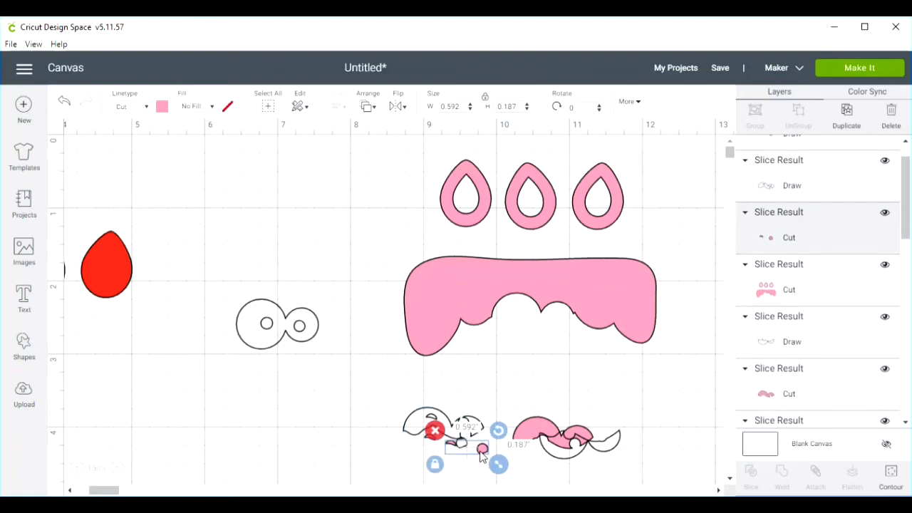
- Fit the clean eye outline into the icing's cut-out and delete the leftover slice fragments below the icing
drag(301, 327, 531, 330)
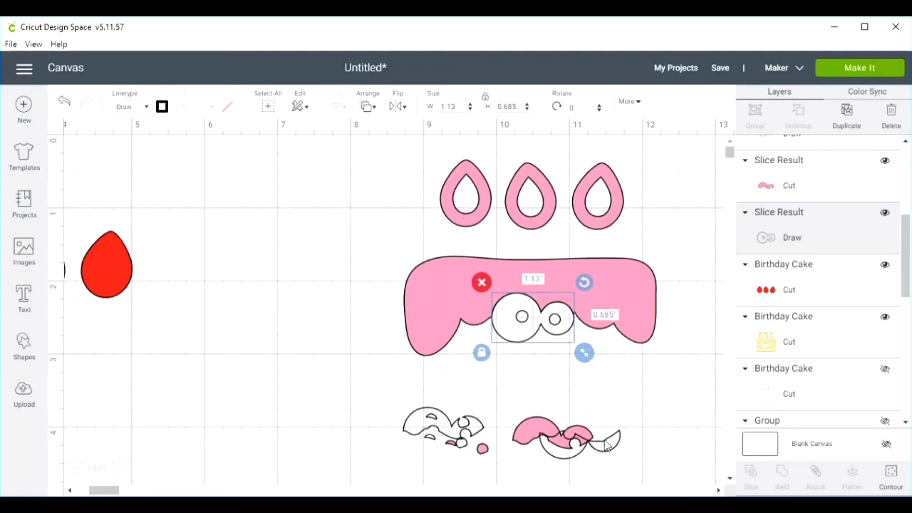
drag(635, 421, 507, 462)
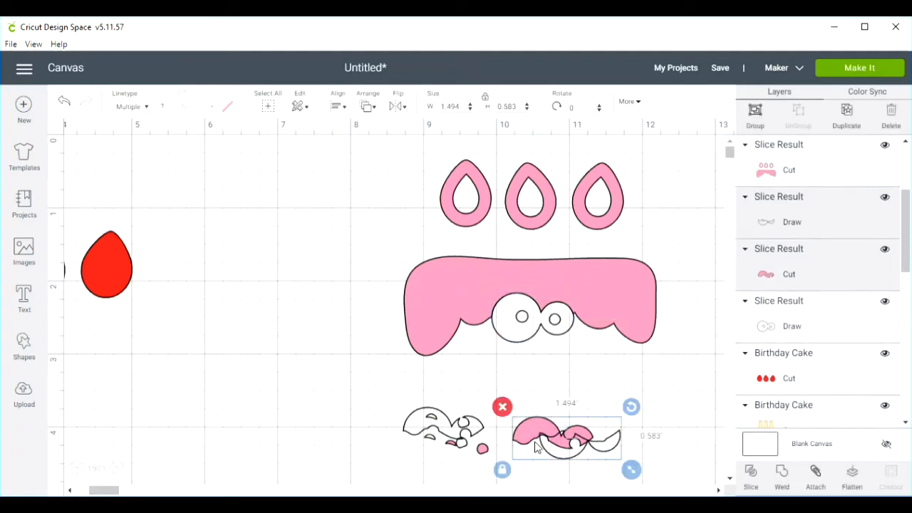
click(503, 407)
drag(506, 416, 390, 459)
click(392, 397)
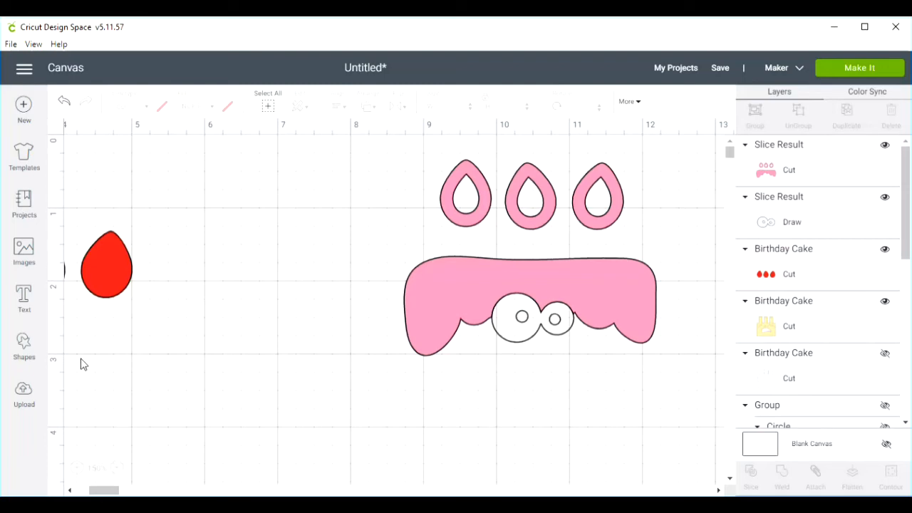
- Insert a square near the yellow cake and set its material colour to black
click(74, 469)
click(75, 468)
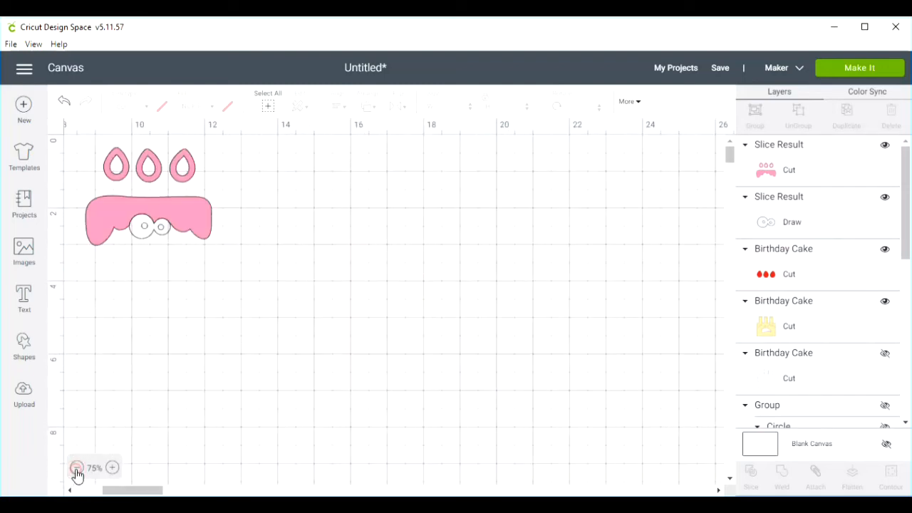
drag(180, 376, 364, 437)
drag(133, 490, 84, 492)
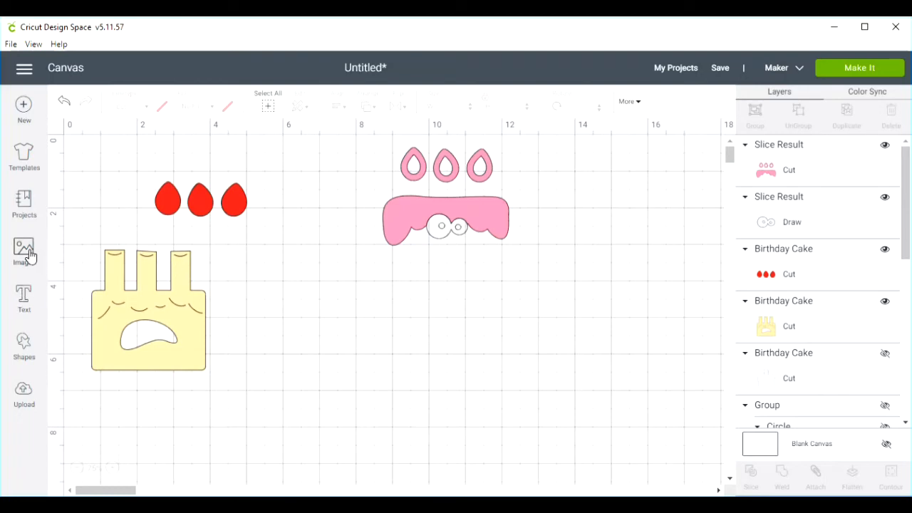
click(23, 345)
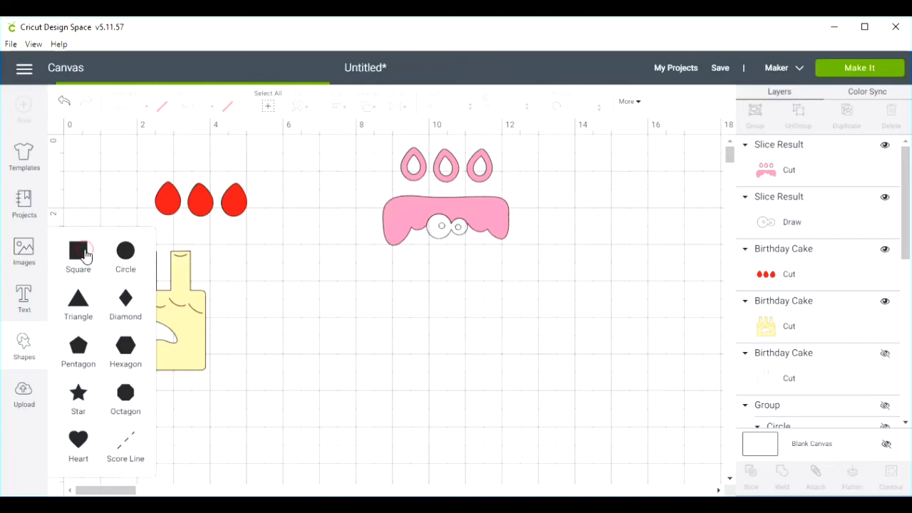
click(84, 253)
drag(203, 258, 346, 351)
click(162, 108)
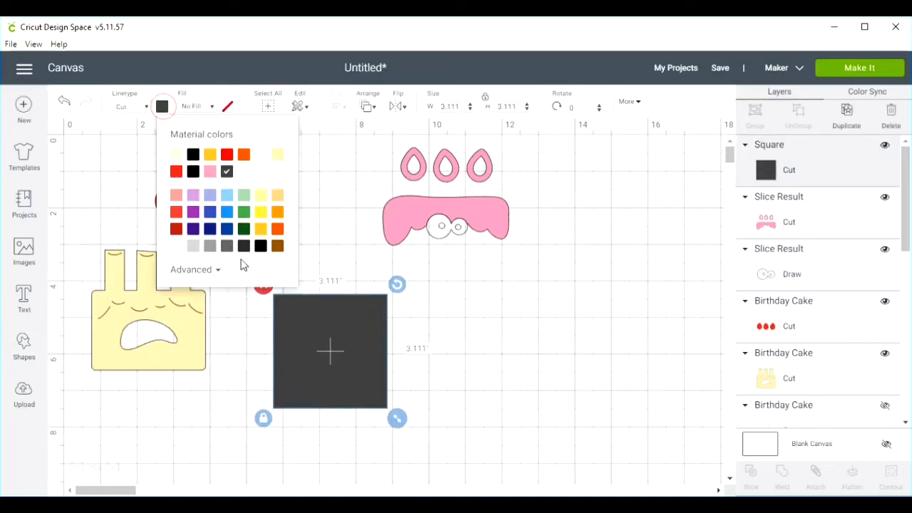
click(260, 246)
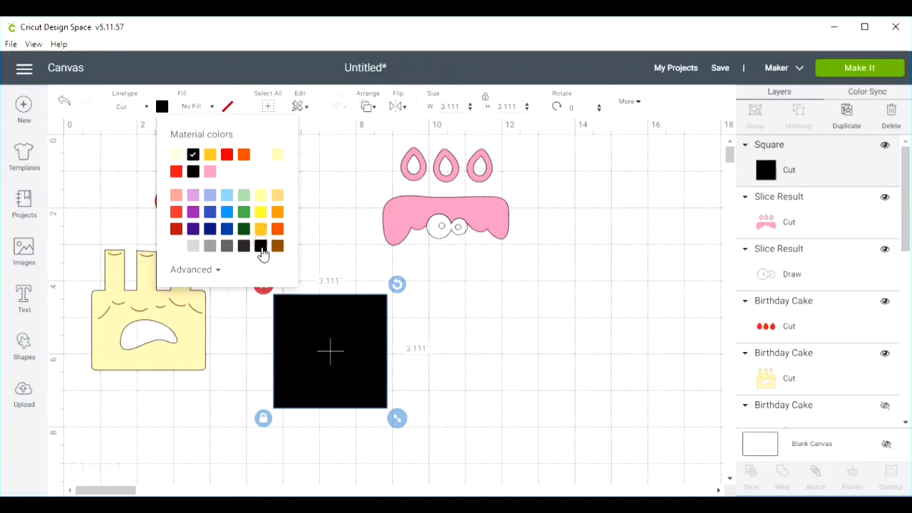
- Shrink the black square enough to back the cake's face, then place it beside the cake on empty canvas
drag(325, 376, 178, 360)
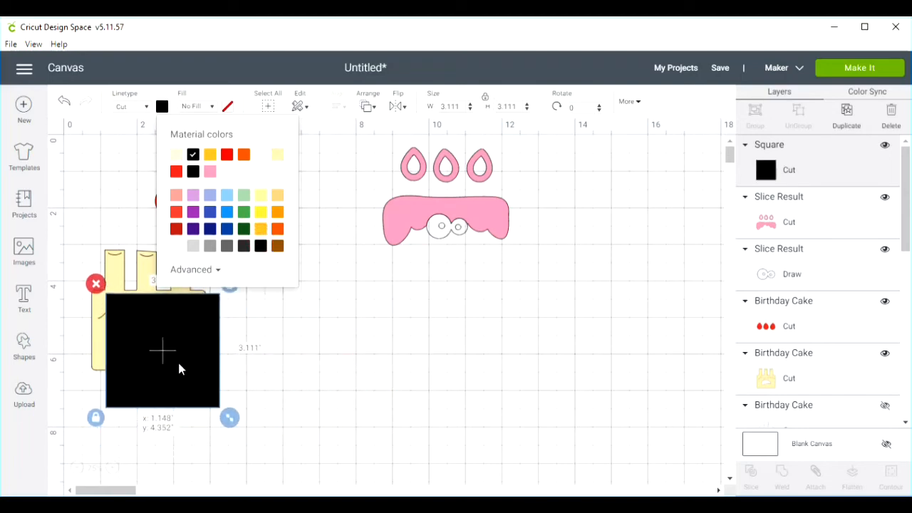
drag(230, 418, 189, 377)
drag(162, 342, 348, 378)
- Position the eye outline on the yellow cake using the icing as a placement guide, and move the icing back aside
drag(488, 225, 190, 290)
mouse_move(447, 237)
mouse_down()
mouse_move(141, 311)
mouse_move(146, 322)
mouse_move(146, 309)
mouse_up()
drag(201, 287, 498, 243)
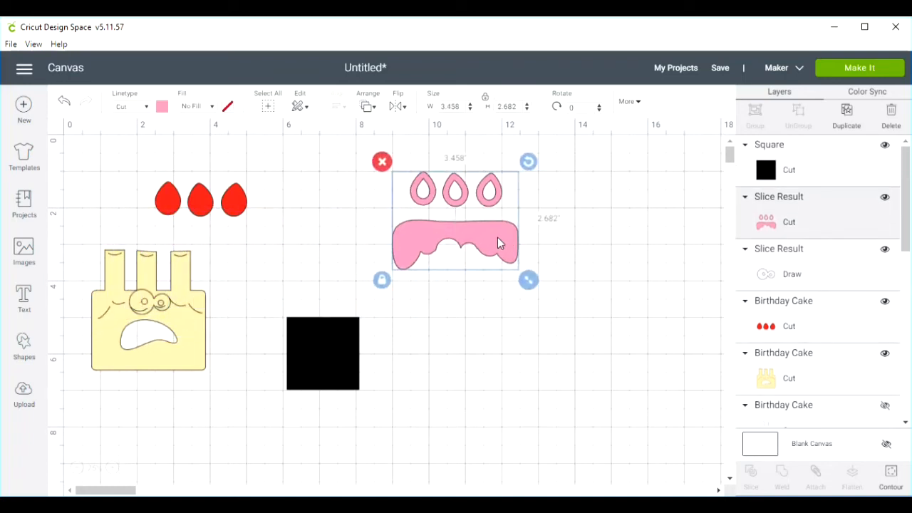
- Slice the eye outline out of the yellow cake, moving the outline aside and deleting the yellow eye cut-out
drag(226, 262, 129, 320)
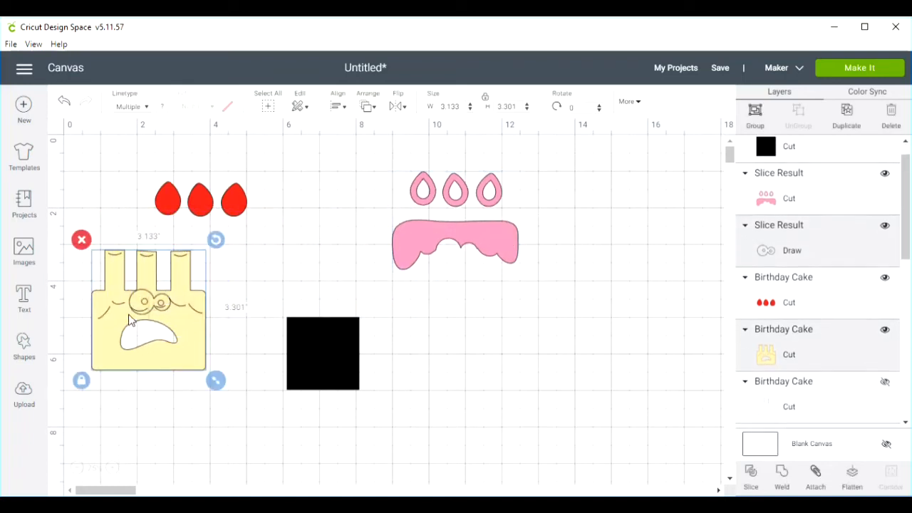
click(750, 476)
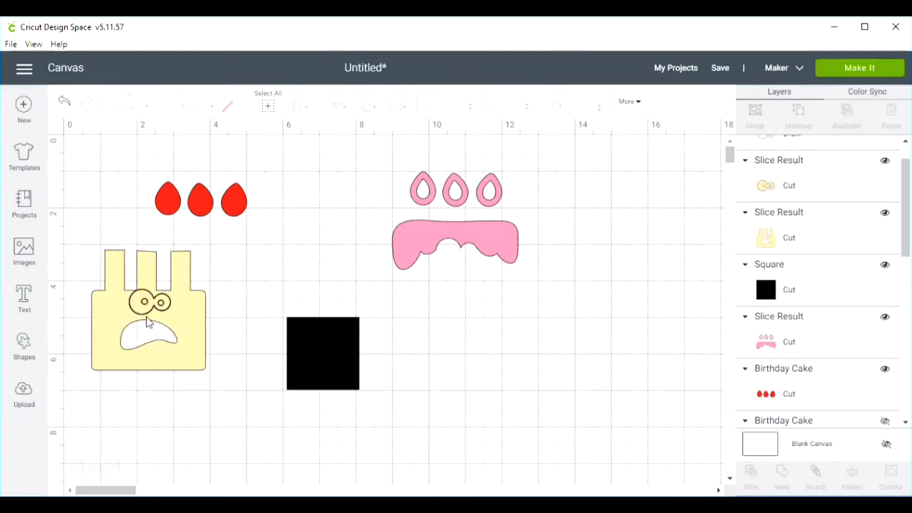
mouse_move(144, 312)
mouse_down()
mouse_move(281, 289)
mouse_move(282, 272)
mouse_up()
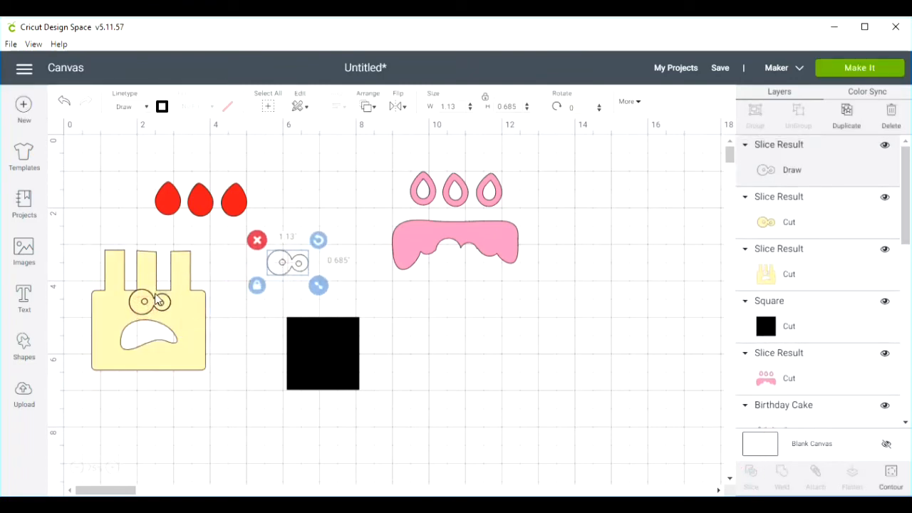
drag(140, 313, 240, 424)
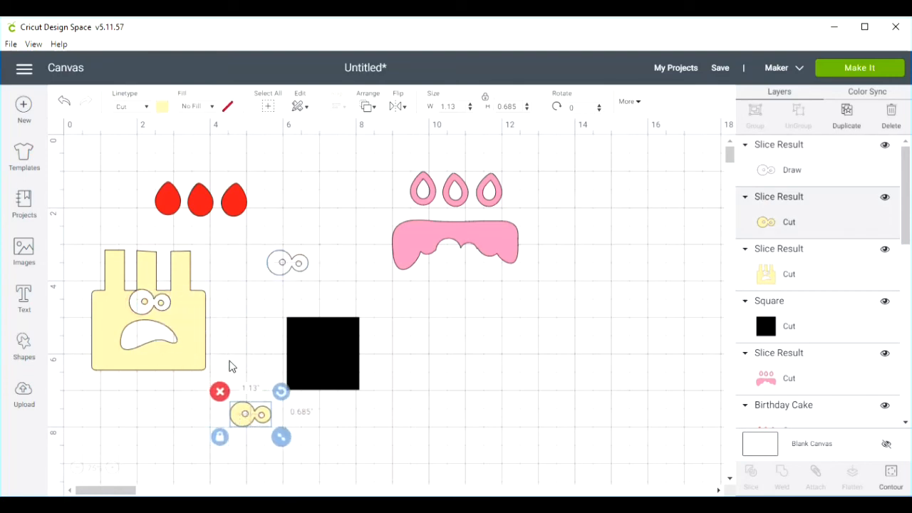
click(220, 391)
mouse_move(149, 305)
mouse_down()
mouse_move(165, 353)
mouse_move(149, 320)
mouse_up()
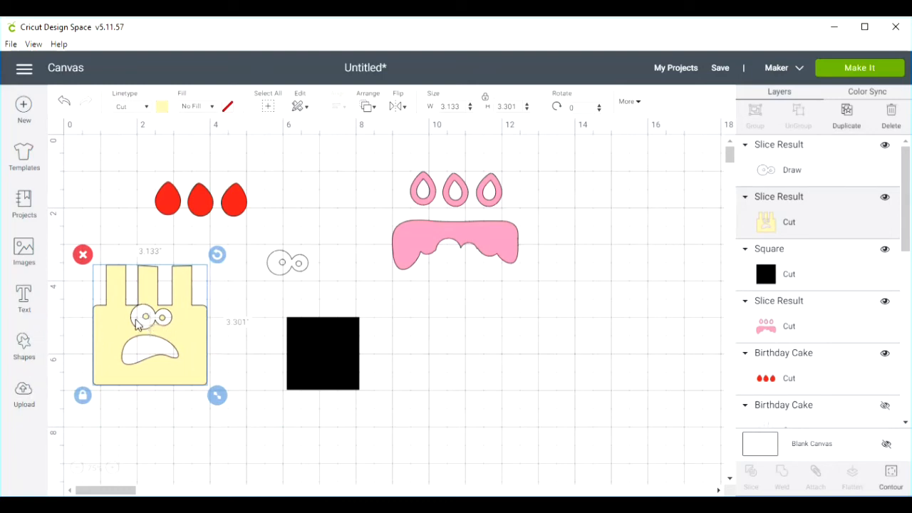
- Insert a circle and flatten it into an oval of about 1.037 × 0.296 in across the cake's eyes
click(23, 346)
click(126, 256)
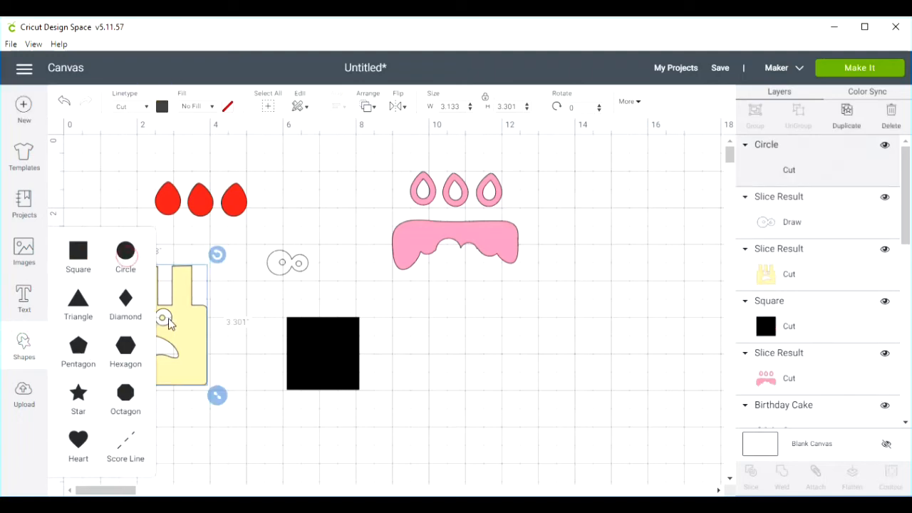
drag(218, 309, 273, 388)
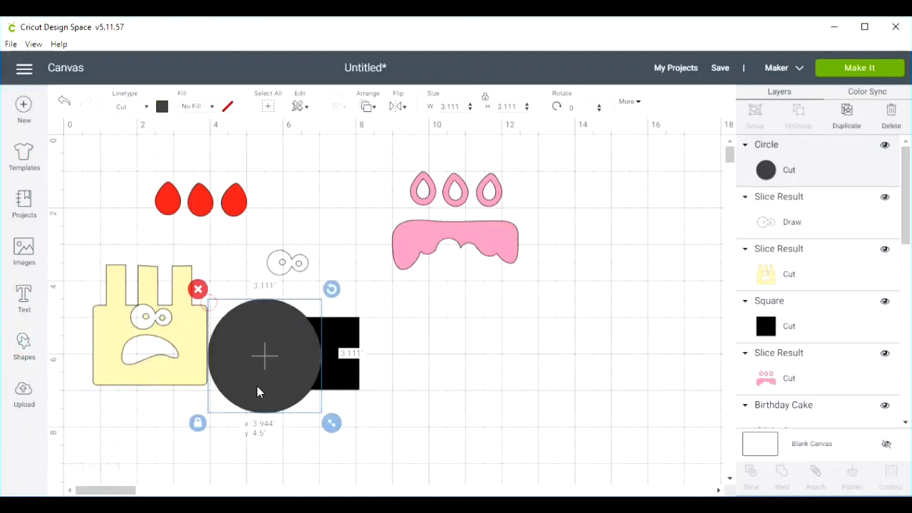
drag(327, 425, 153, 319)
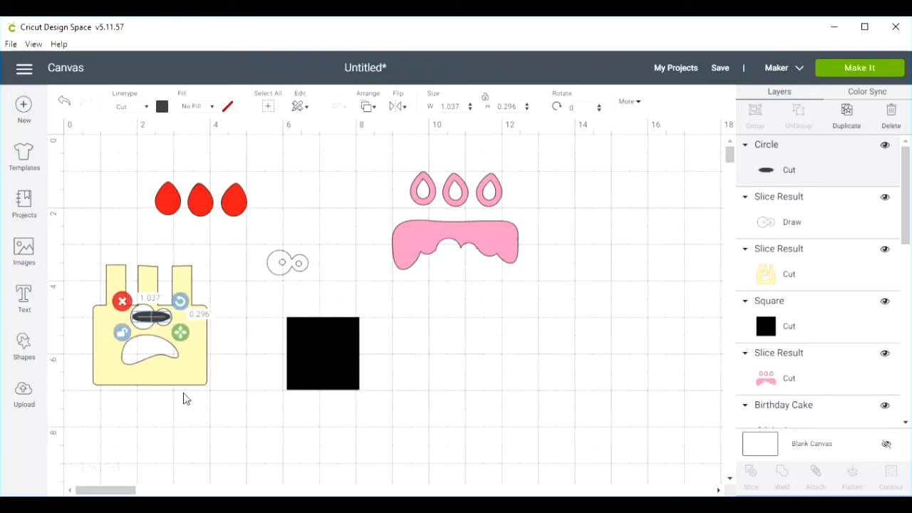
- Reduce the dark oval to about 0.505 × 0.249 in and centre it over the larger eye's yellow pupil
click(111, 468)
click(111, 467)
scroll(111, 468, down, 4)
click(115, 468)
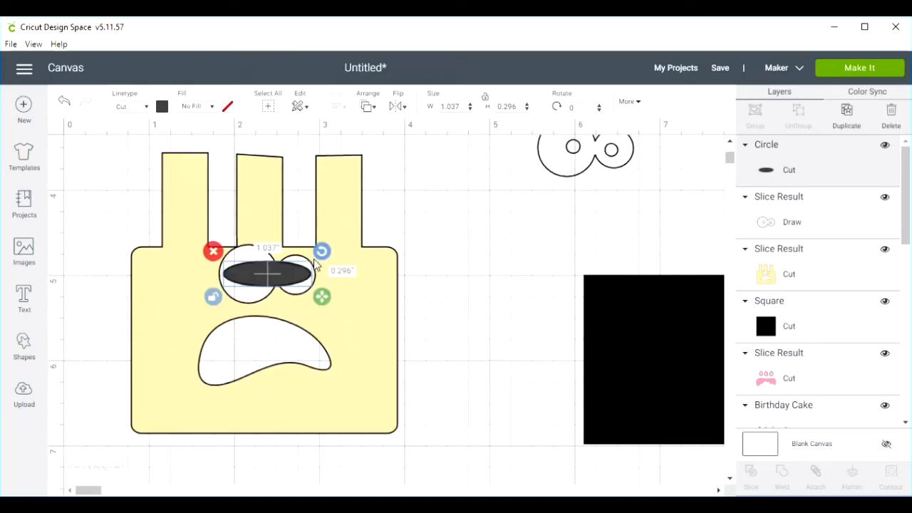
drag(325, 304, 278, 296)
drag(252, 268, 255, 276)
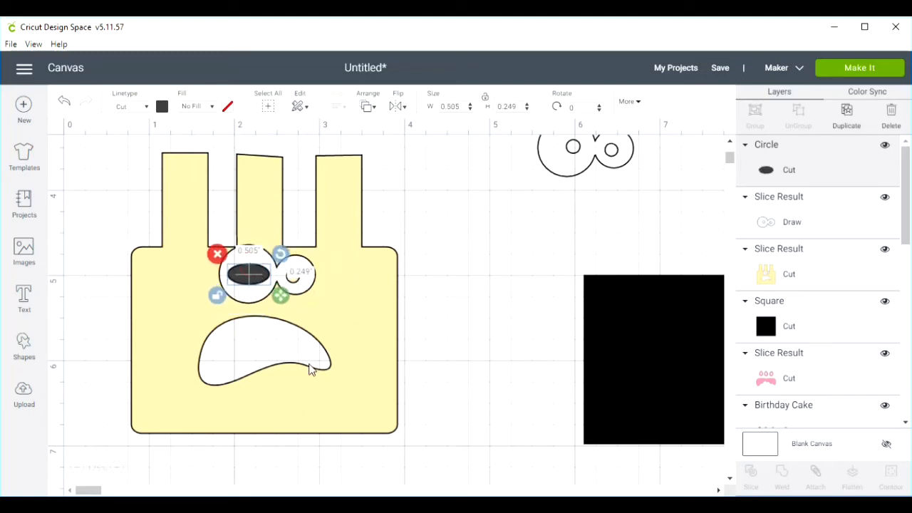
- Slice the yellow cake with the dark oval and move the resulting pupil pieces off the larger eye
click(344, 346)
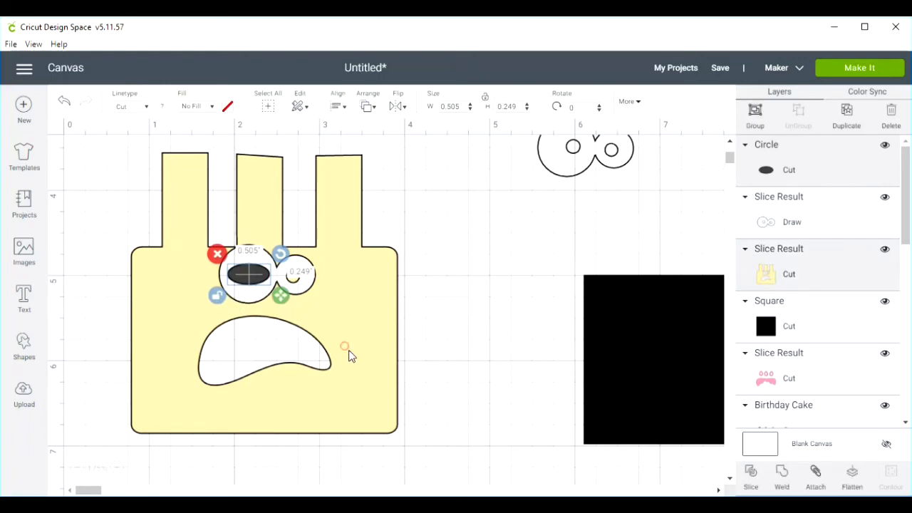
click(749, 474)
drag(243, 278, 463, 275)
drag(255, 273, 484, 342)
drag(258, 277, 525, 258)
- Cover the smaller eye's yellow pupil with the dark disc instead of the leftover oval, and slice the cake with it
drag(474, 282, 346, 306)
drag(302, 287, 457, 234)
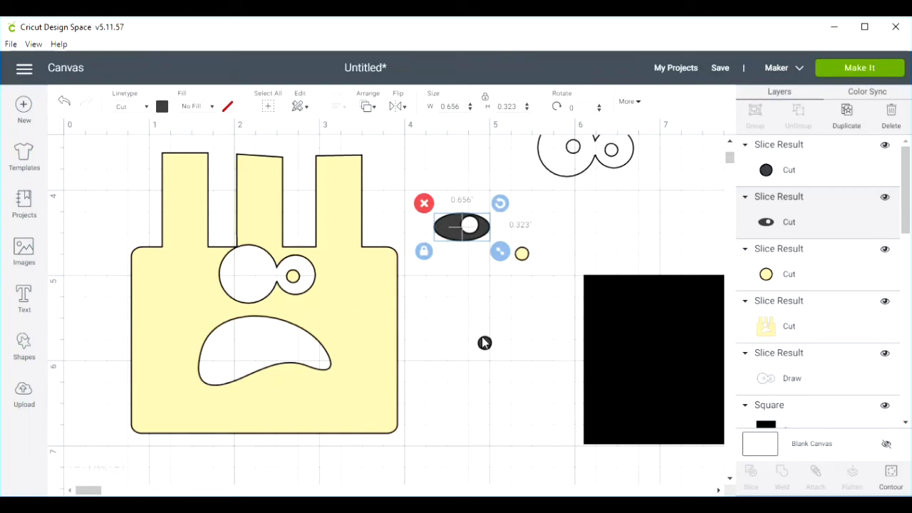
drag(484, 344, 294, 282)
shift+click(361, 328)
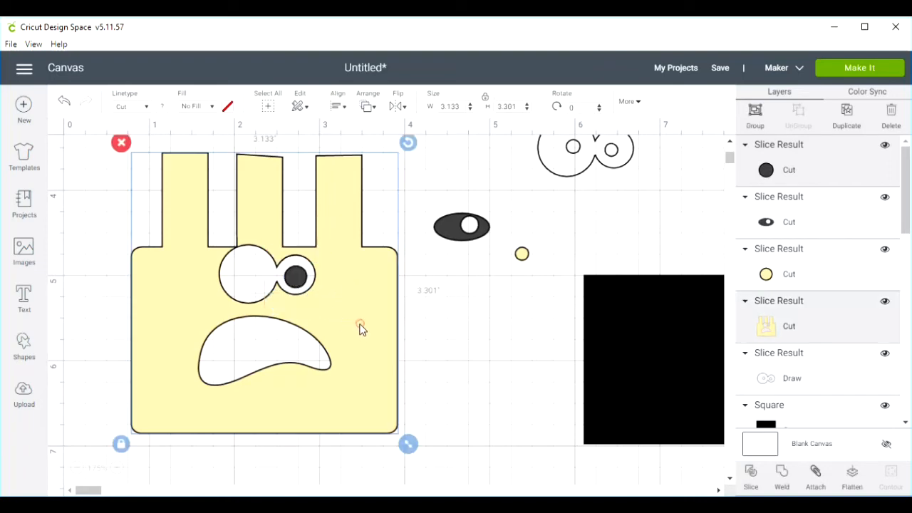
click(754, 479)
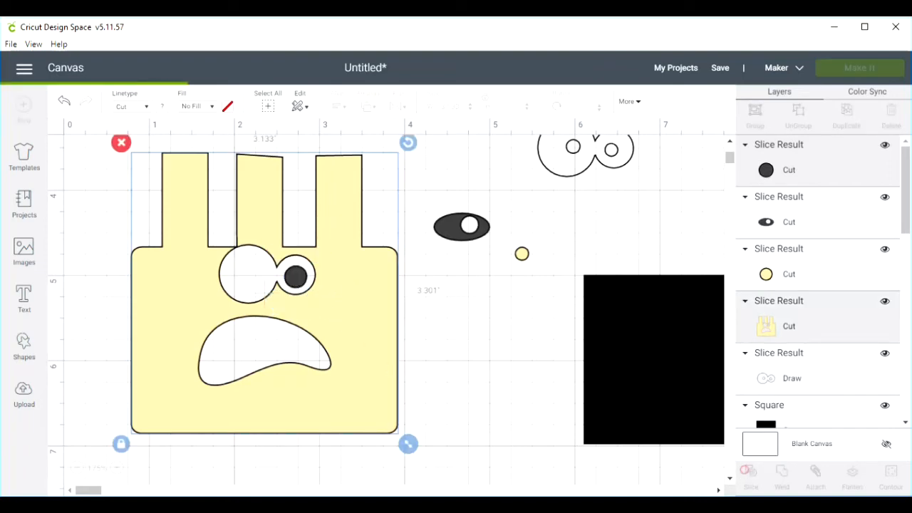
- Move the sliced pupil pieces out of the smaller eye and delete all the leftover dark and yellow pieces
drag(298, 280, 485, 287)
drag(294, 281, 455, 292)
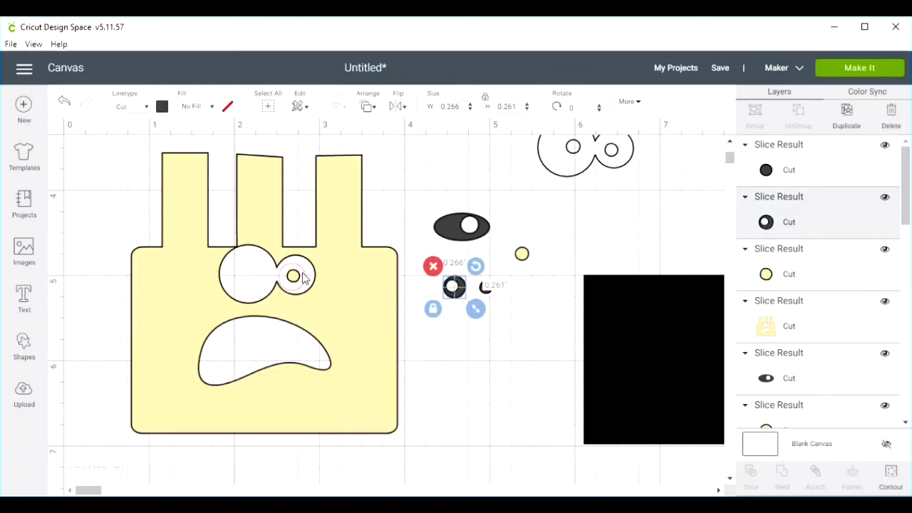
drag(293, 278, 450, 285)
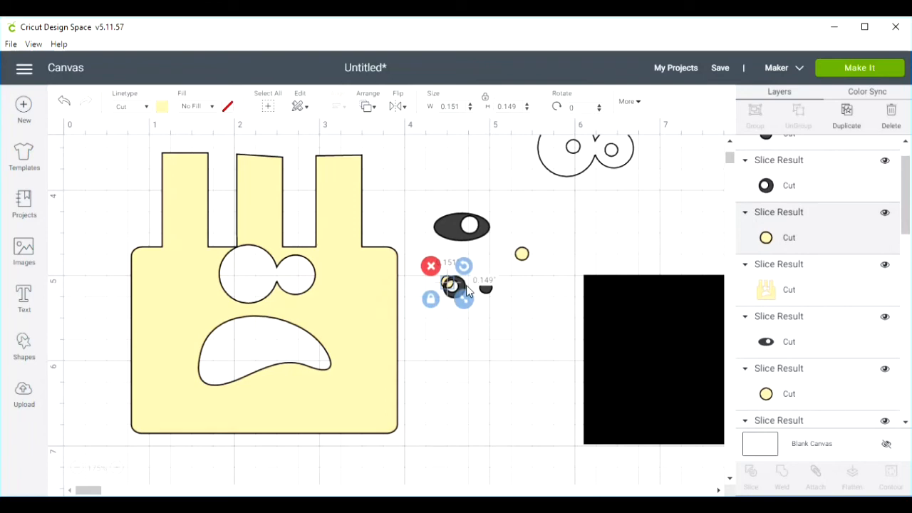
drag(432, 202, 523, 315)
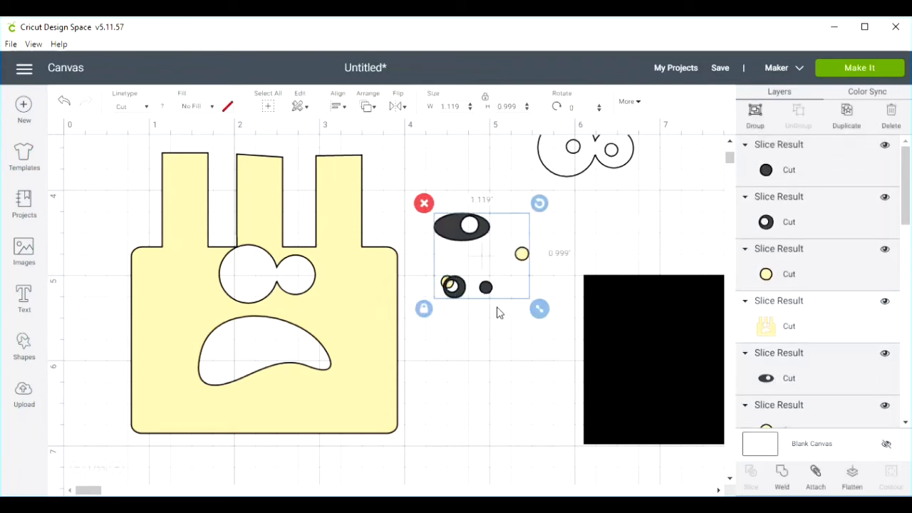
click(424, 204)
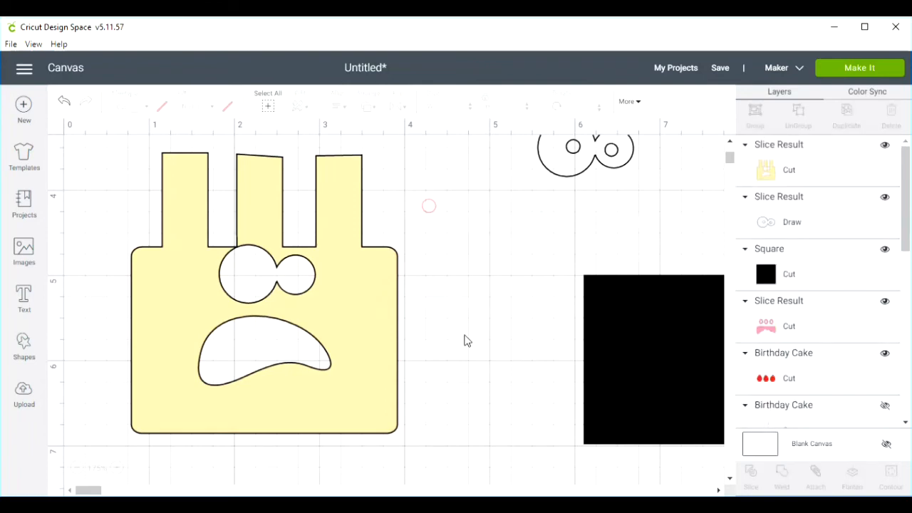
- Place the black square behind the cake's eye and mouth openings, and bring the eye outline beside the cake to the front
mouse_move(645, 371)
mouse_down()
mouse_move(222, 334)
mouse_move(234, 333)
mouse_up()
mouse_move(573, 171)
mouse_down()
mouse_move(370, 264)
mouse_move(251, 303)
mouse_move(460, 292)
mouse_up()
click(462, 292)
right_click(466, 284)
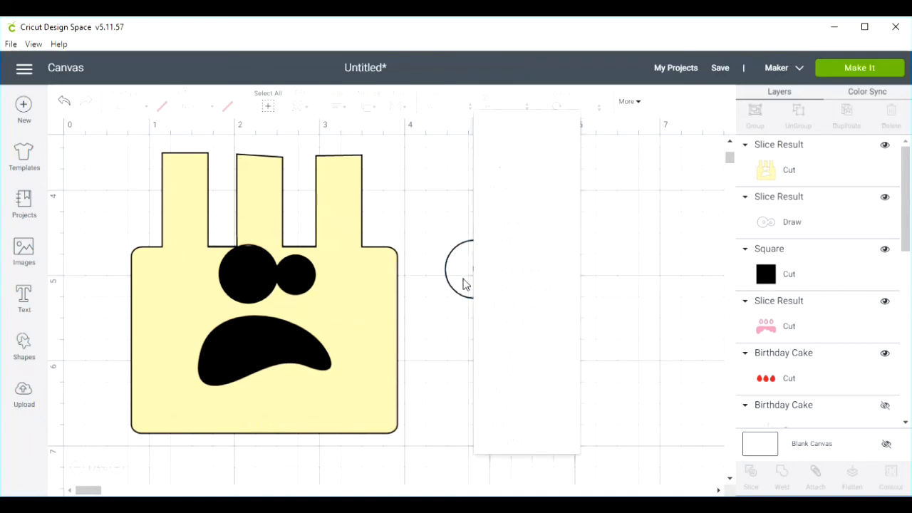
right_click(463, 287)
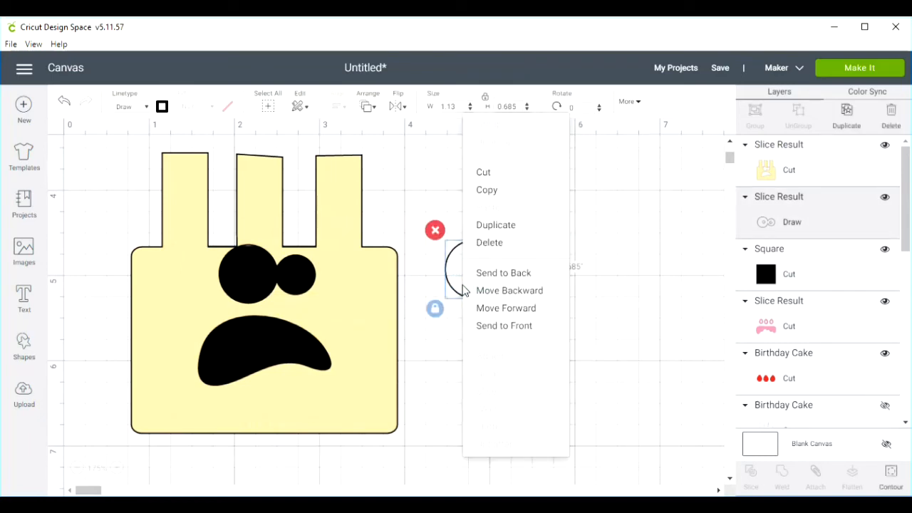
click(502, 325)
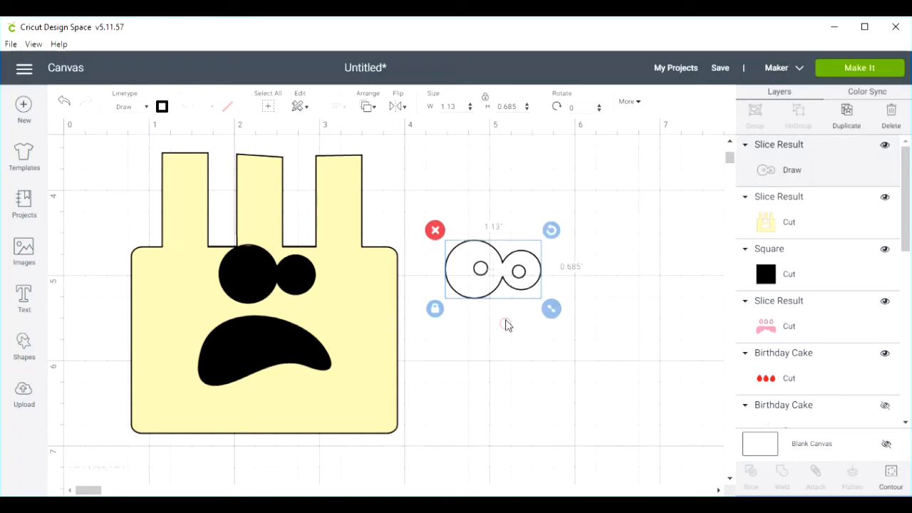
- Align the eye outline with the eye openings in the yellow cake
drag(475, 292, 250, 295)
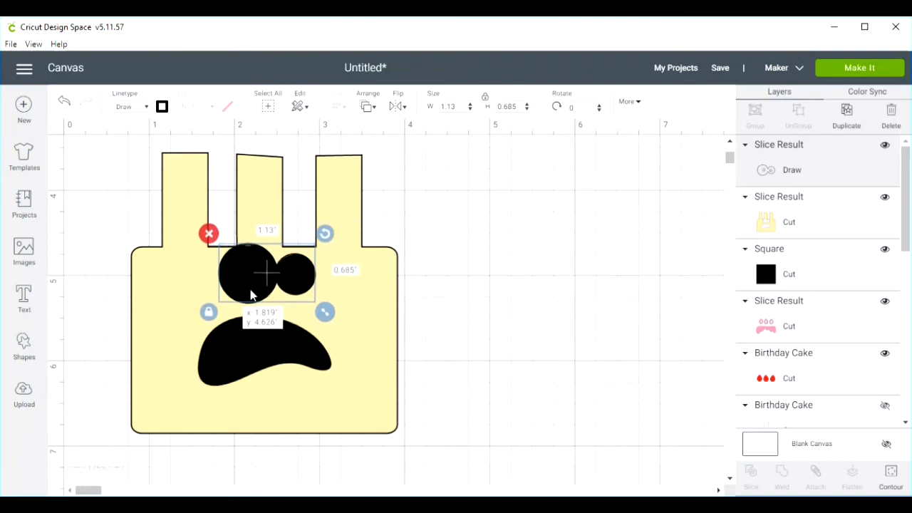
drag(251, 296, 250, 296)
click(584, 312)
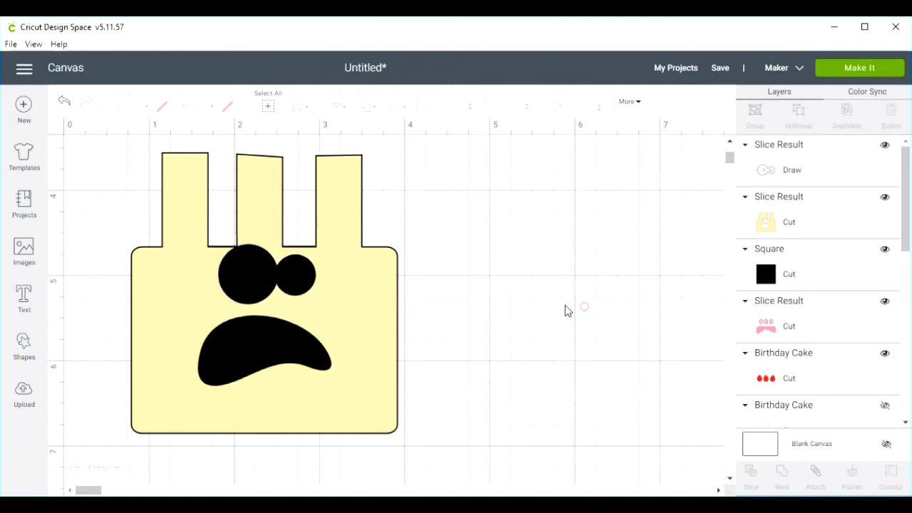
- Change the linetype of the eye outline piece on the cake from Draw to Cut
click(250, 272)
right_click(250, 272)
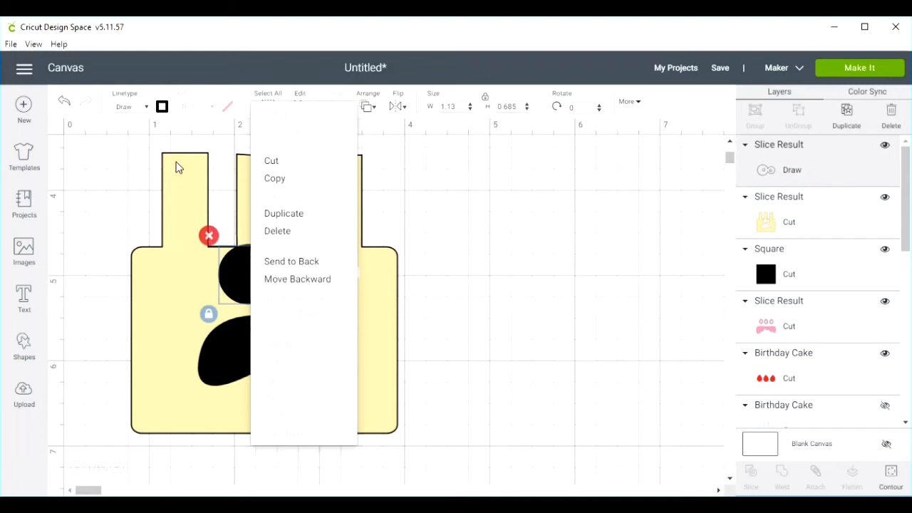
click(146, 108)
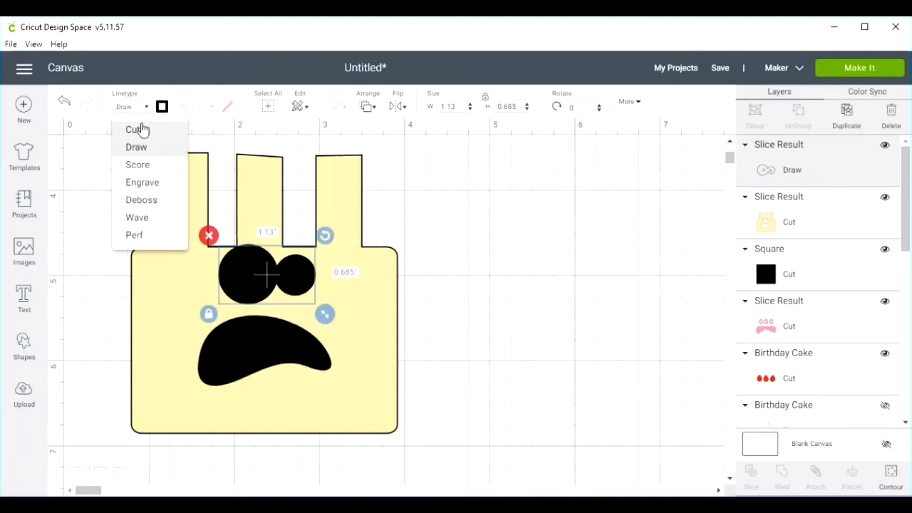
click(133, 130)
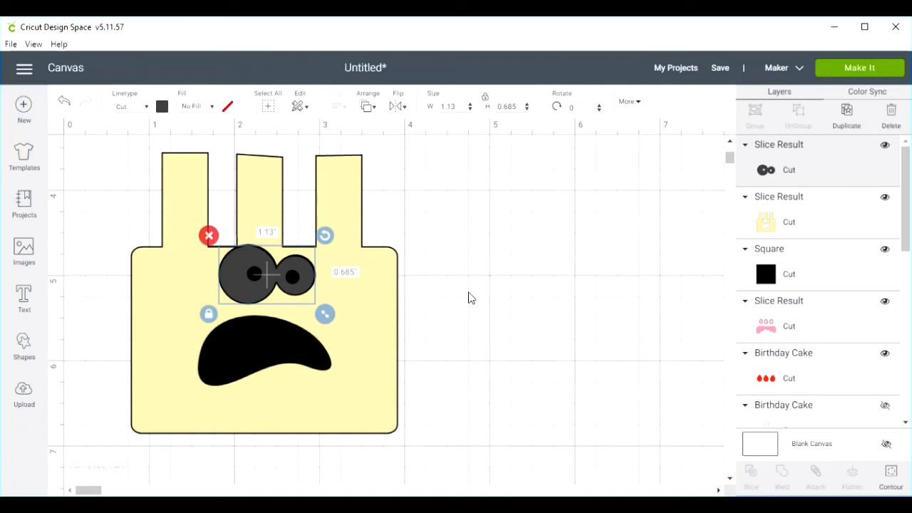
click(468, 292)
- Move the eye piece off the cake onto empty canvas and recolour it white
click(262, 291)
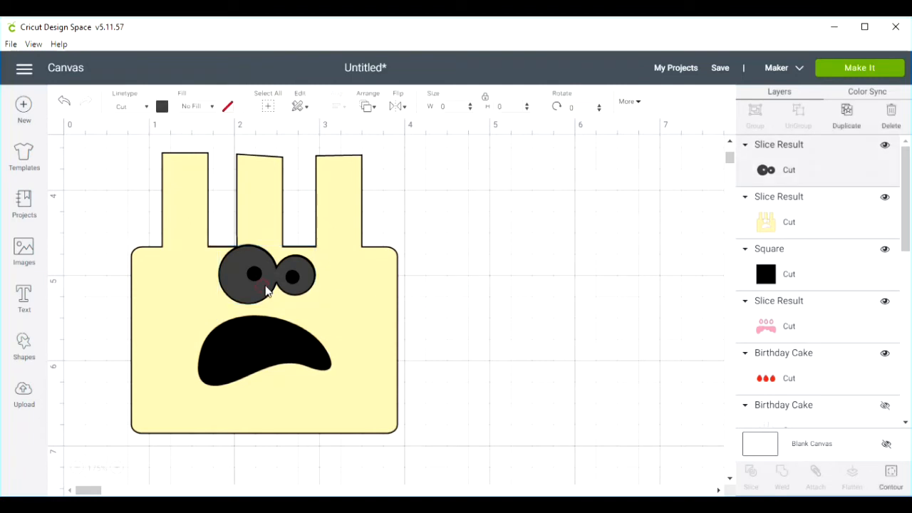
drag(257, 291, 475, 240)
click(162, 107)
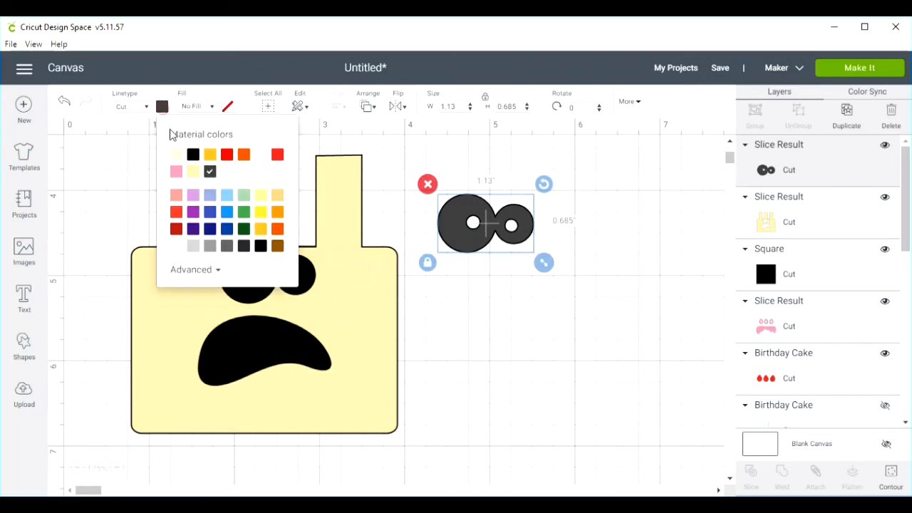
click(260, 156)
- Place the white eyes back over the cake's eye openings and enlarge them to about 1.21 in wide
drag(467, 250, 245, 295)
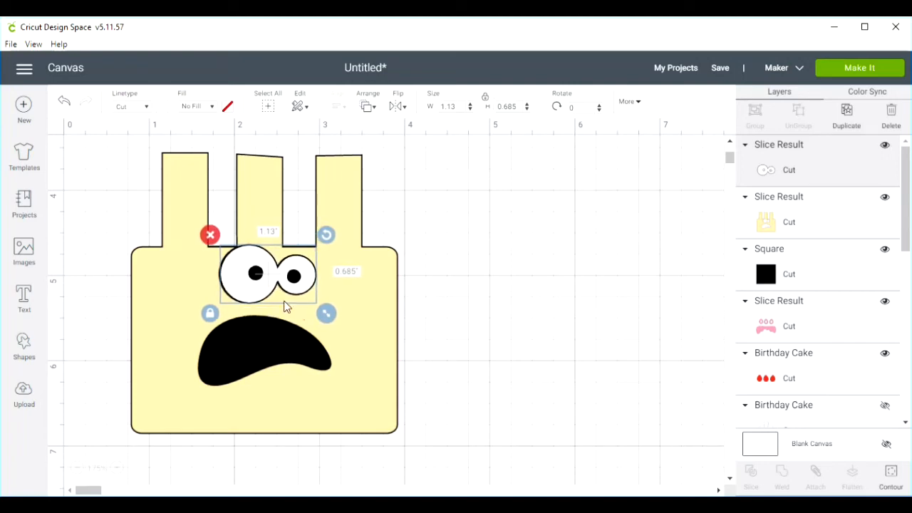
drag(324, 315, 333, 317)
drag(269, 297, 264, 294)
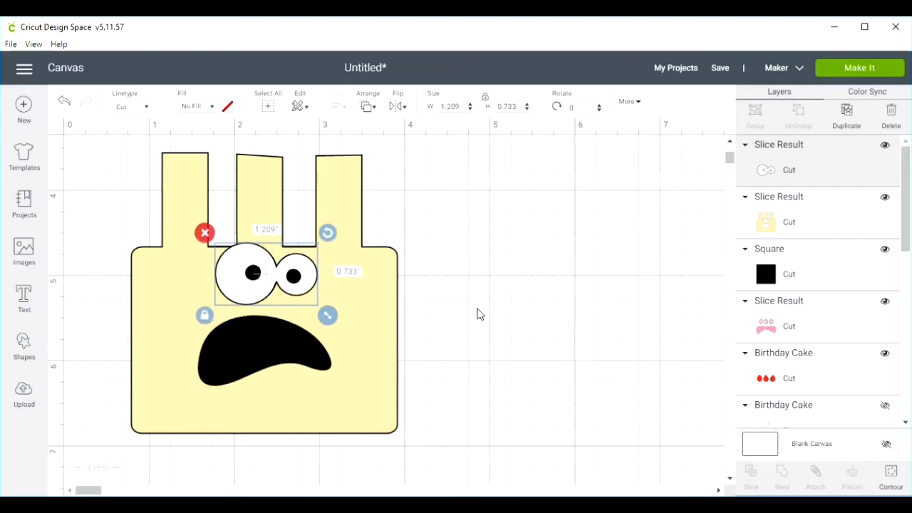
- Bring the pink icing and flame outlines to the front and place them over the cake and its candles
scroll(491, 317, up, 4)
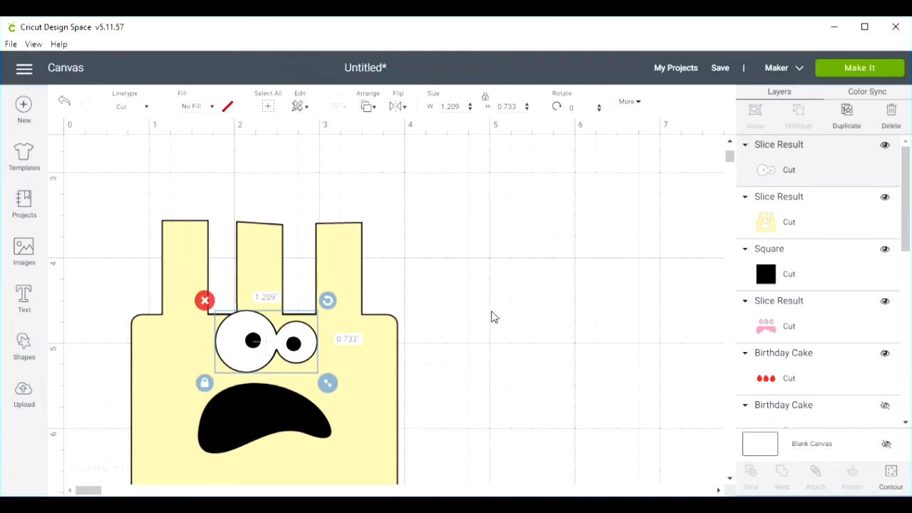
scroll(492, 317, down, 3)
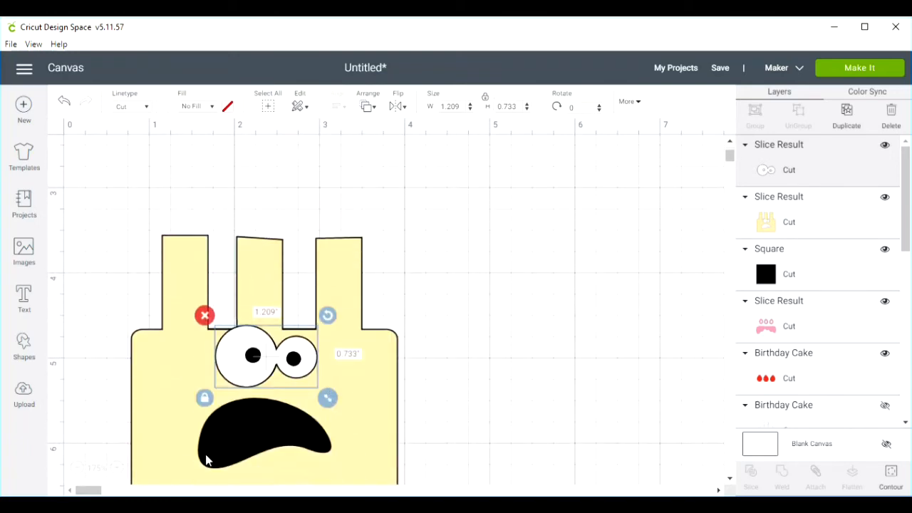
click(76, 468)
click(76, 468)
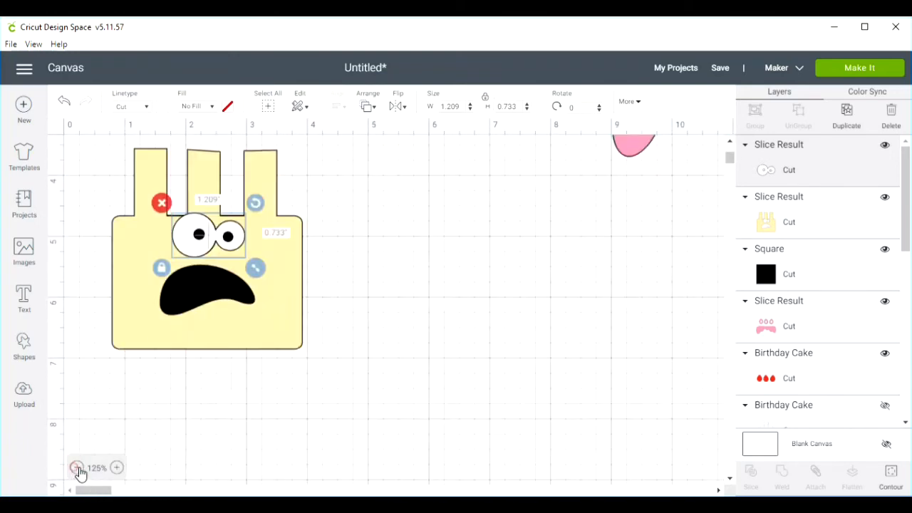
click(76, 468)
scroll(439, 393, up, 5)
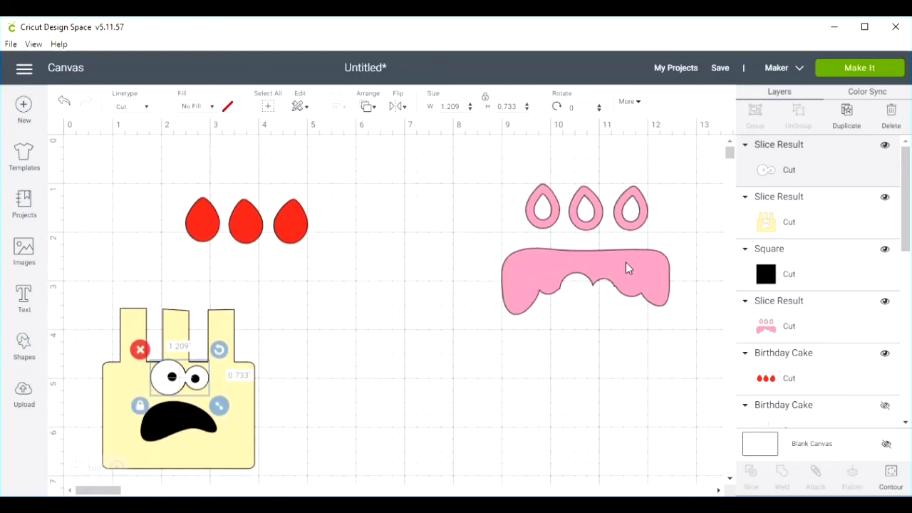
drag(584, 293, 390, 353)
click(390, 353)
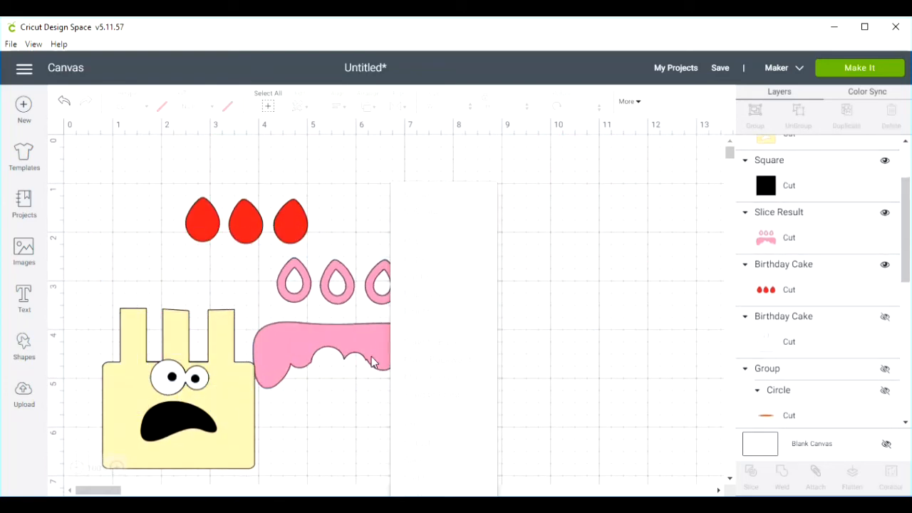
click(372, 352)
right_click(371, 348)
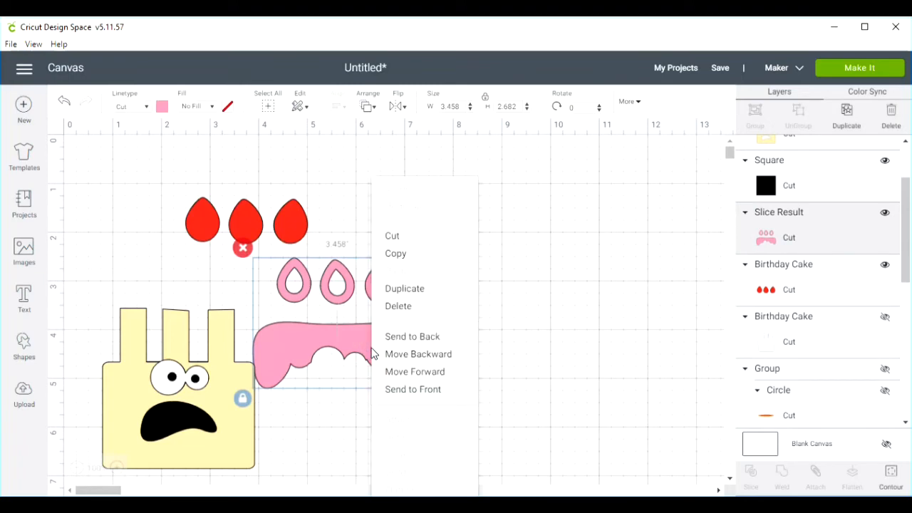
click(393, 390)
drag(372, 346, 229, 359)
- Position the three red flames behind the openings of the pink candle flames
drag(299, 231, 236, 305)
drag(236, 305, 237, 304)
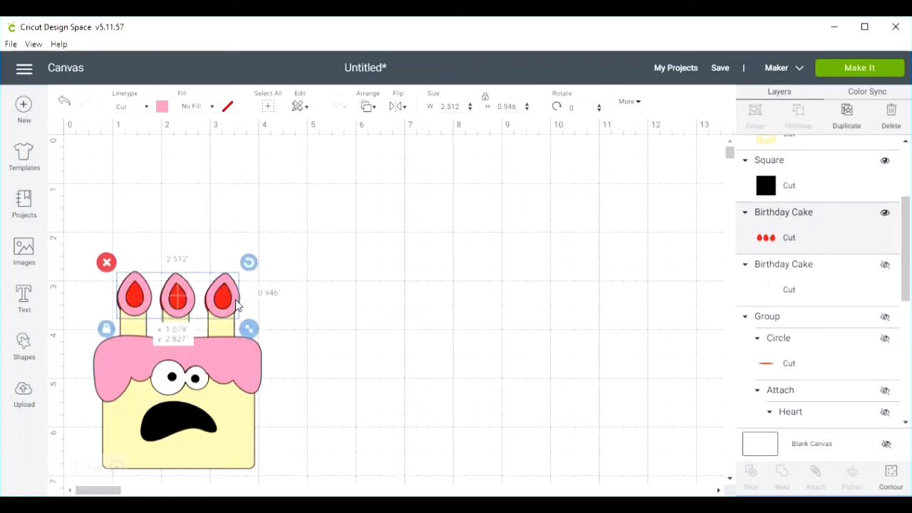
click(388, 330)
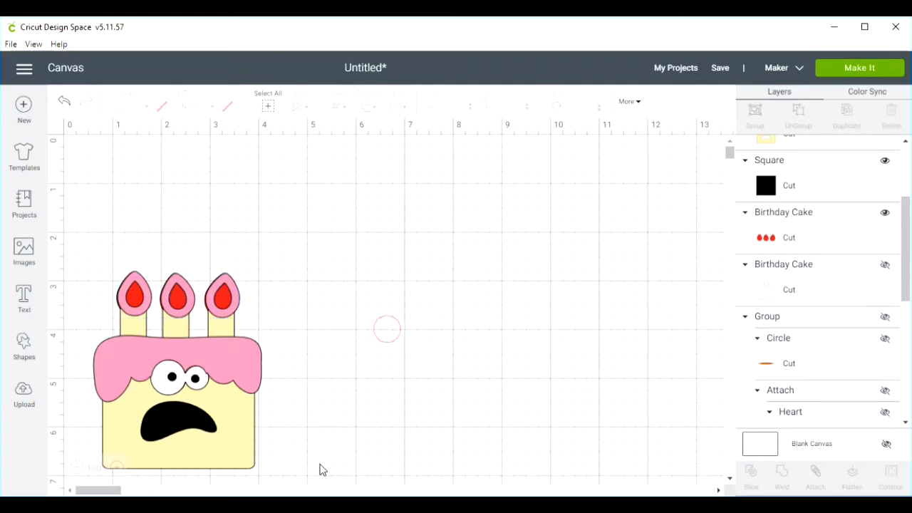
- Group all the pieces of the assembled cake and move the group toward the middle of the empty canvas
drag(290, 473, 69, 258)
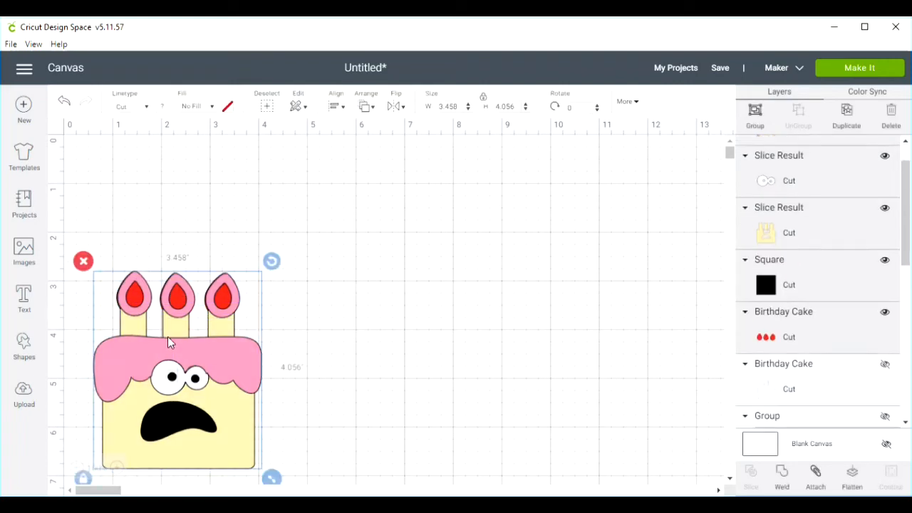
right_click(186, 353)
click(232, 191)
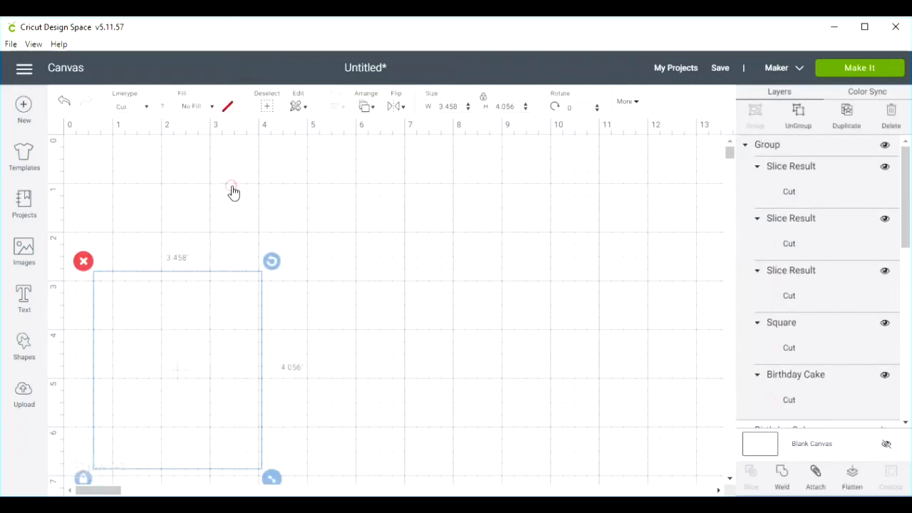
drag(230, 367, 390, 294)
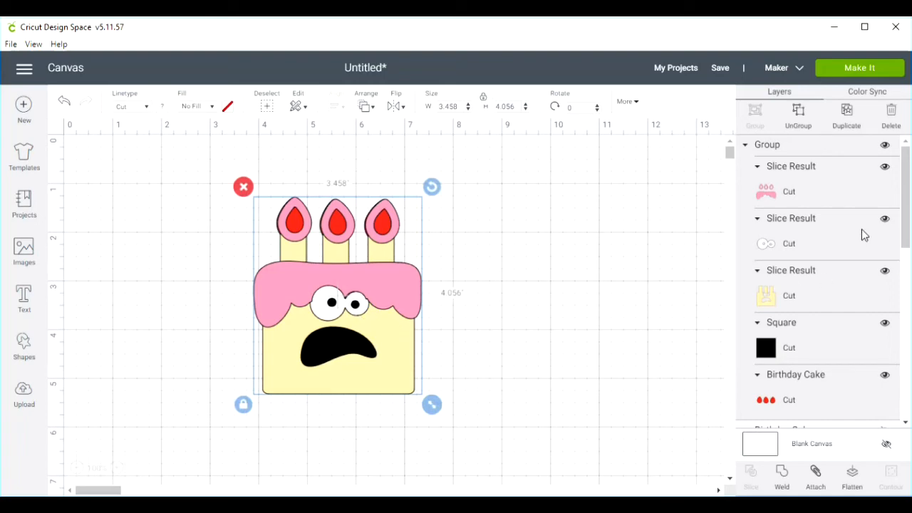
- Unhide the white Birthday Cake layer, move it clear of the assembled cake and delete it
click(77, 468)
click(76, 468)
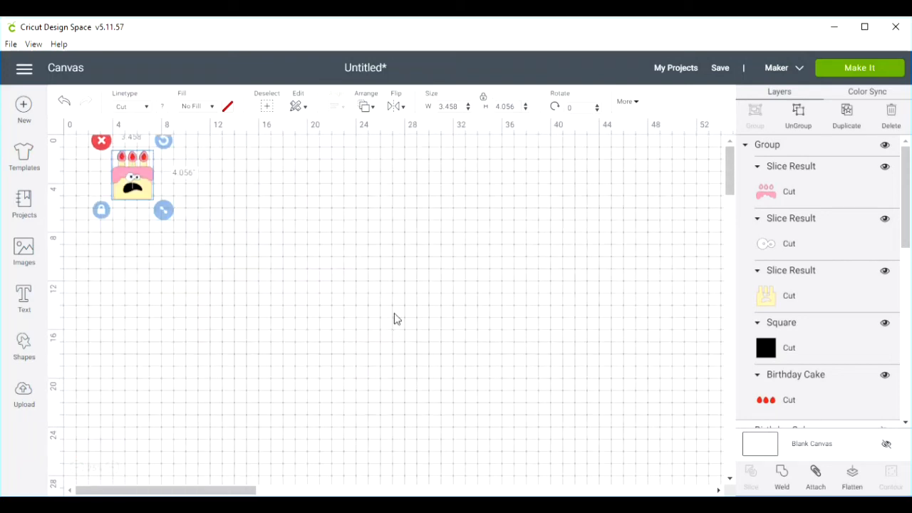
scroll(776, 248, down, 6)
scroll(819, 277, up, 2)
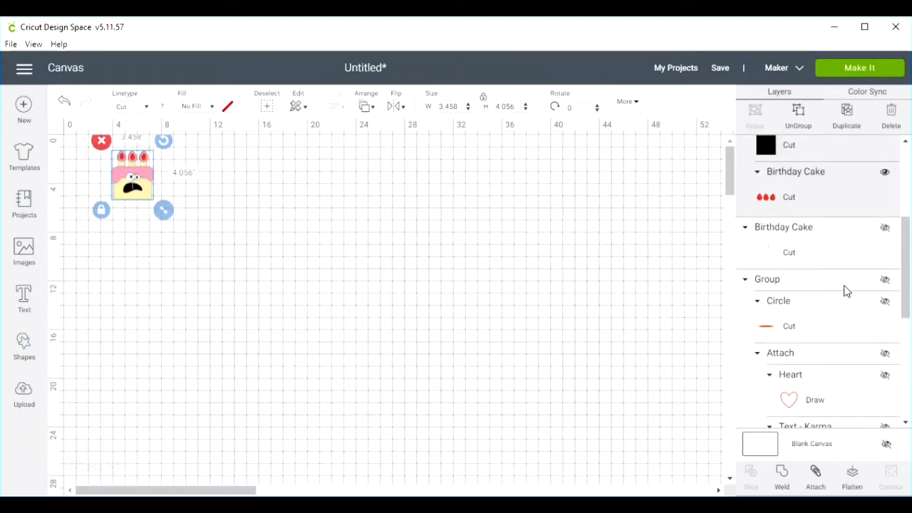
click(884, 228)
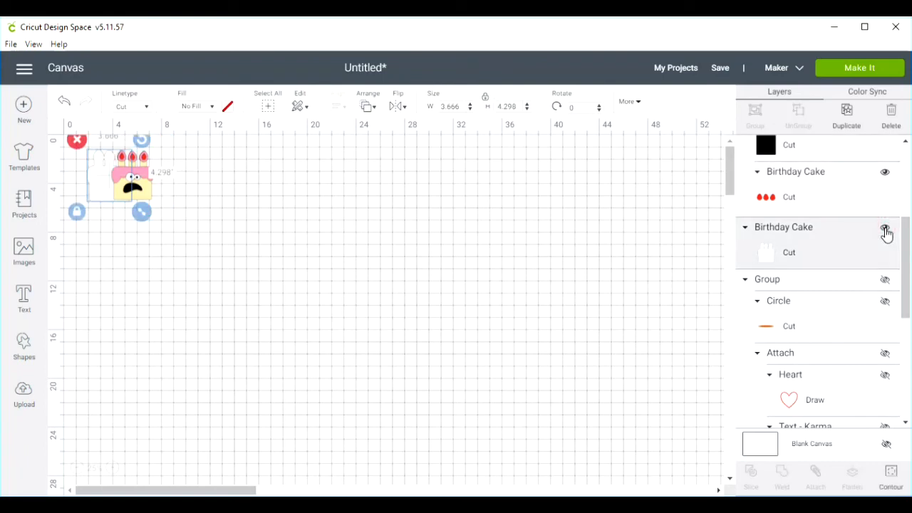
drag(102, 185, 256, 271)
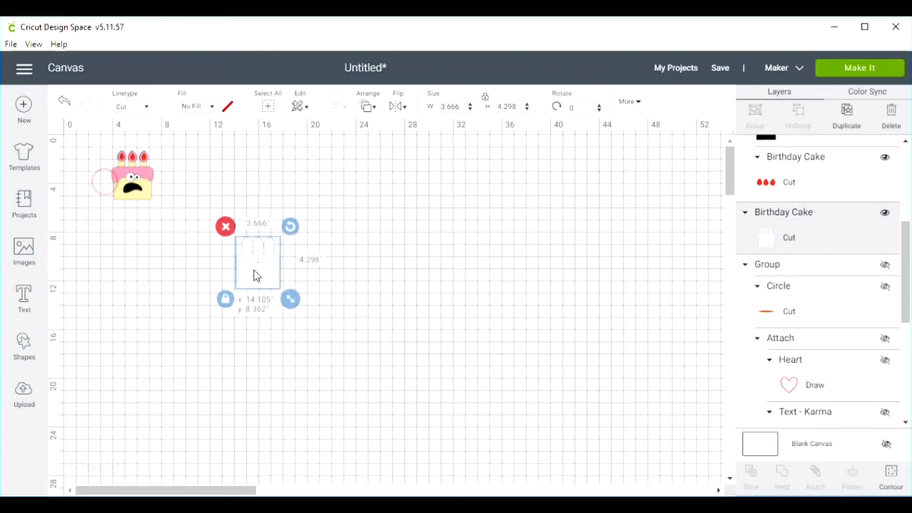
click(225, 226)
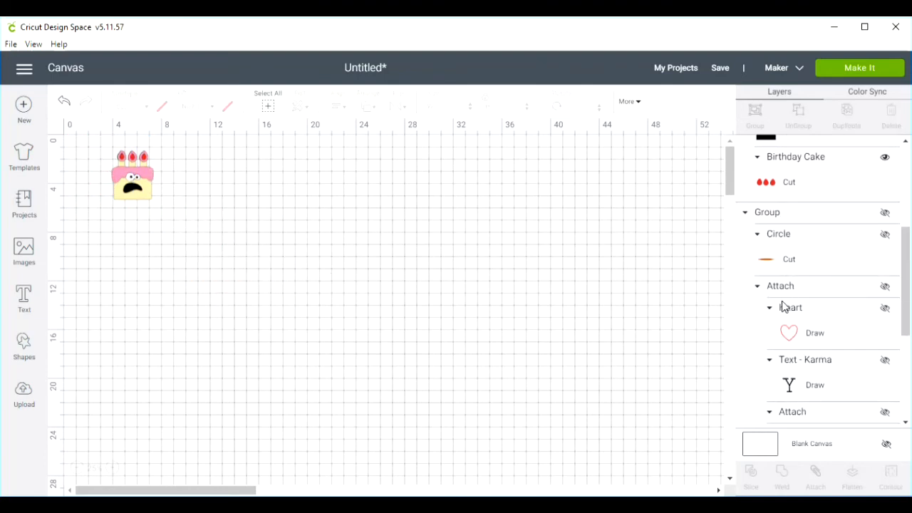
- Unhide the grouped oval card and move it clear of the cake
click(883, 214)
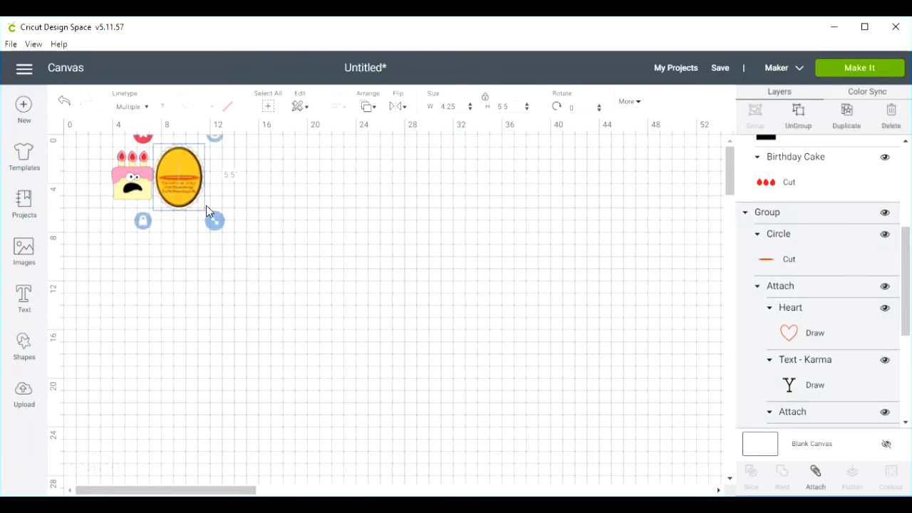
drag(175, 210, 196, 219)
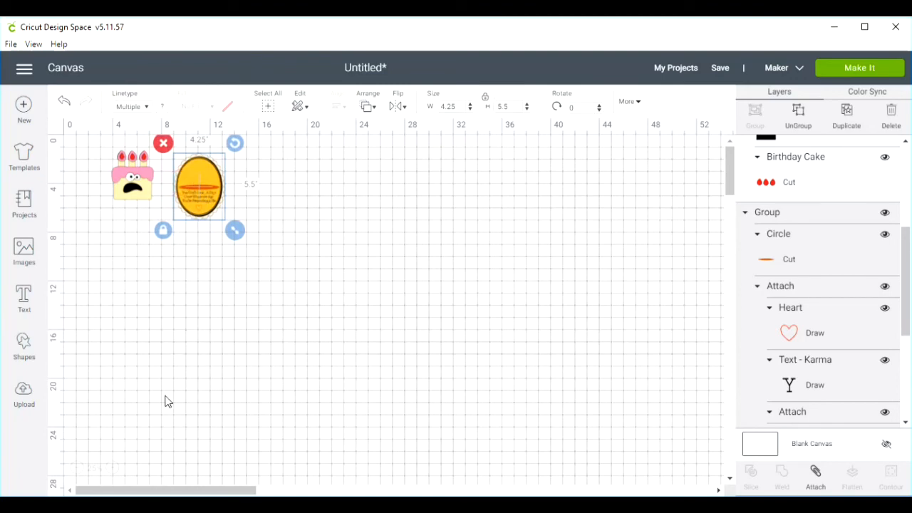
click(112, 468)
click(112, 468)
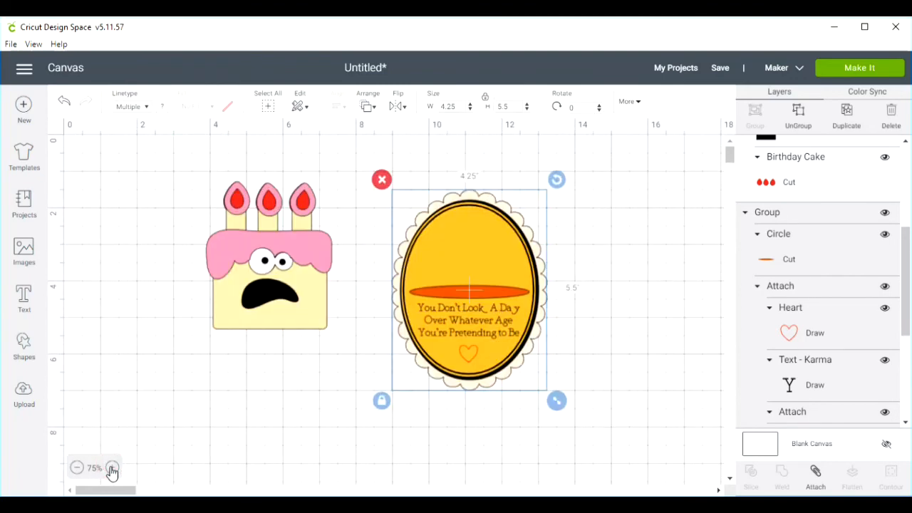
click(112, 468)
- Shrink the grouped cake proportionally and place it centred on the orange plate above the sentiment
click(383, 314)
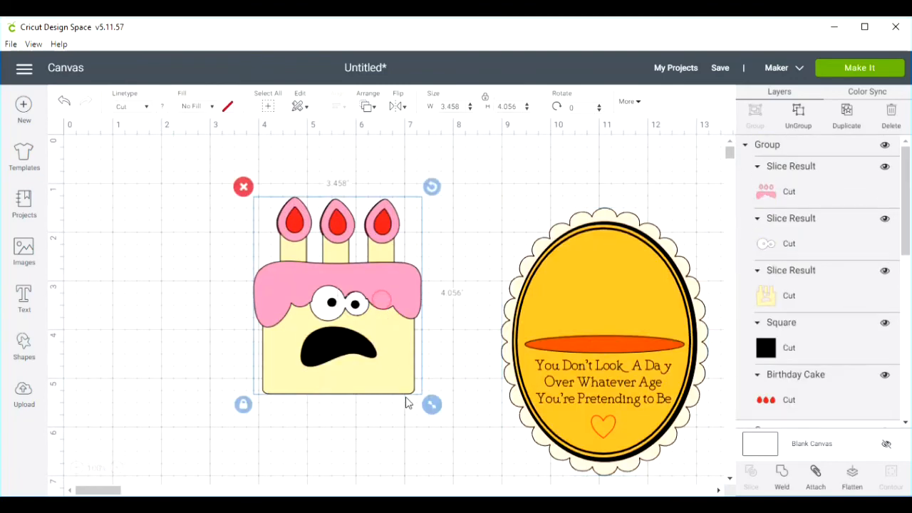
drag(429, 406, 346, 321)
drag(304, 287, 630, 336)
drag(664, 361, 654, 349)
drag(607, 316, 607, 322)
click(386, 307)
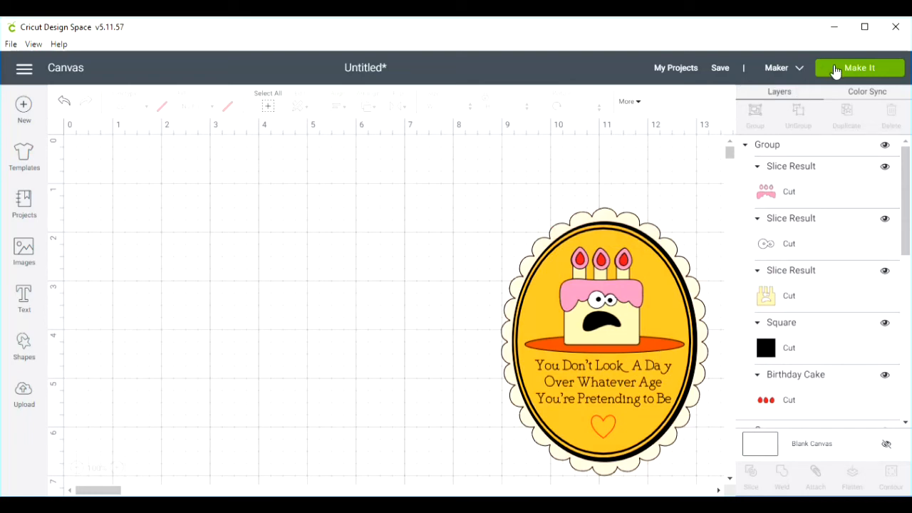
- Send the finished card to mat preparation and review the black, orange and cream scalloped-oval mats
click(835, 72)
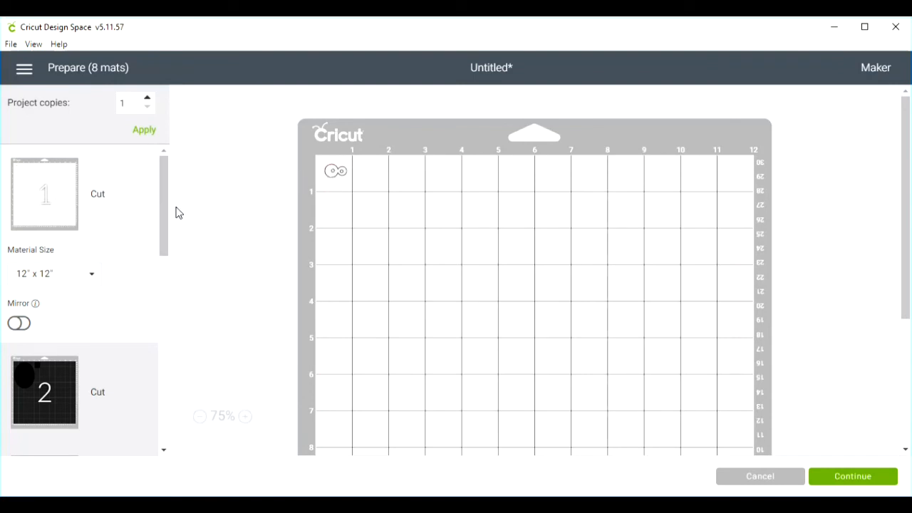
click(32, 381)
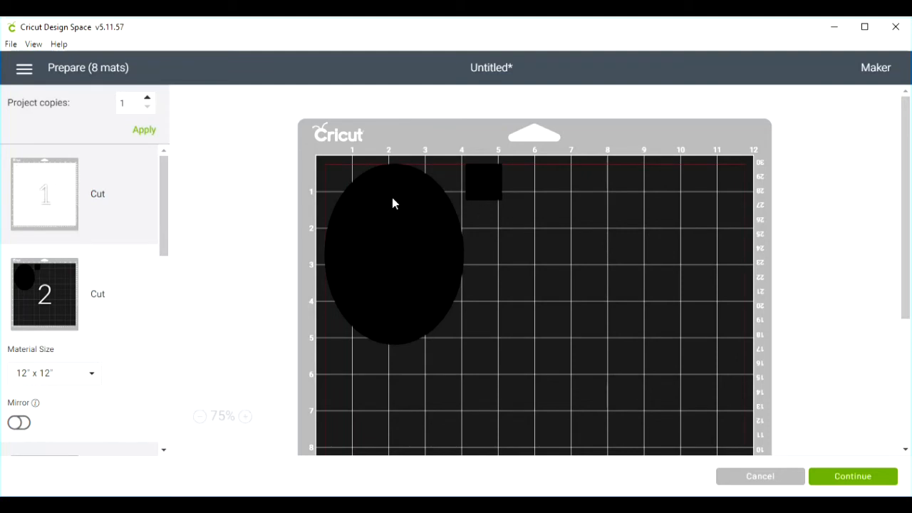
scroll(97, 261, down, 3)
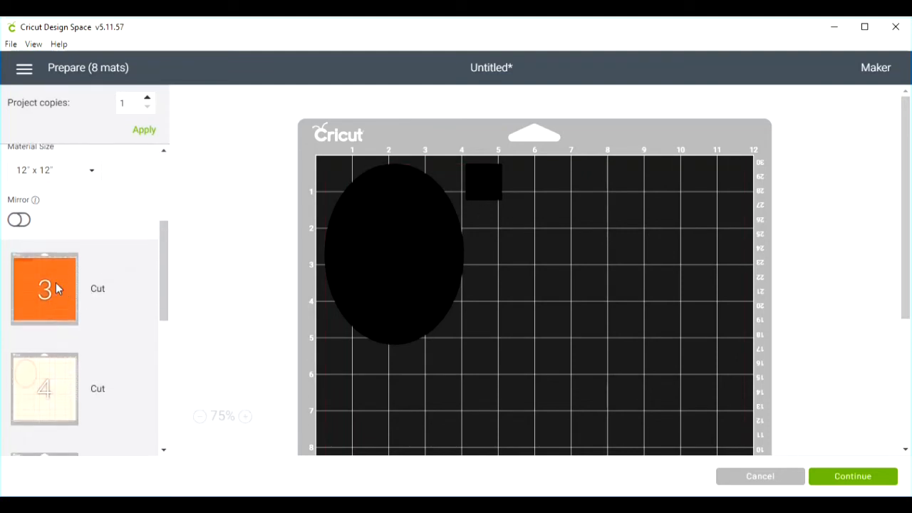
click(56, 284)
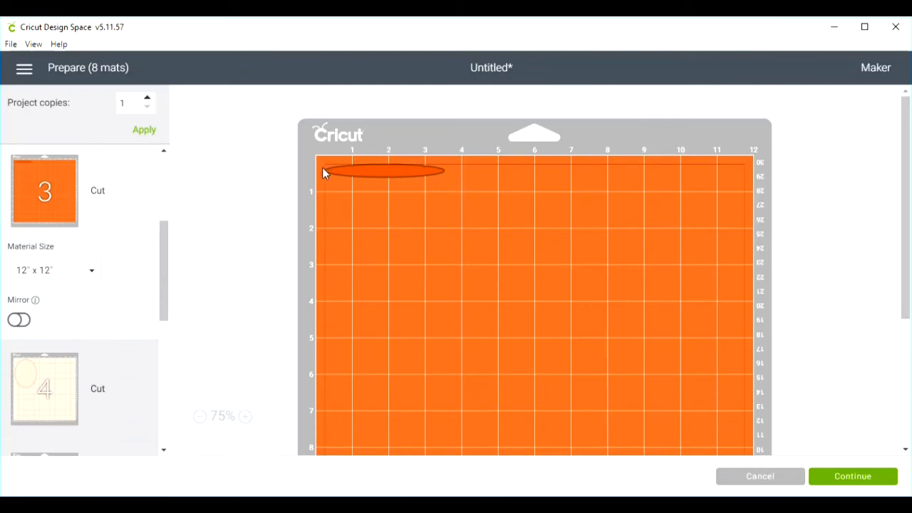
scroll(50, 316, down, 1)
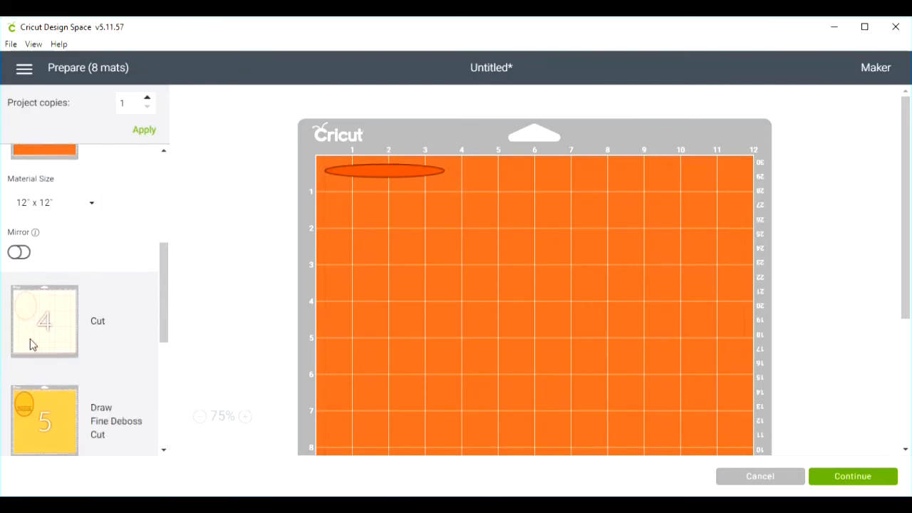
click(42, 307)
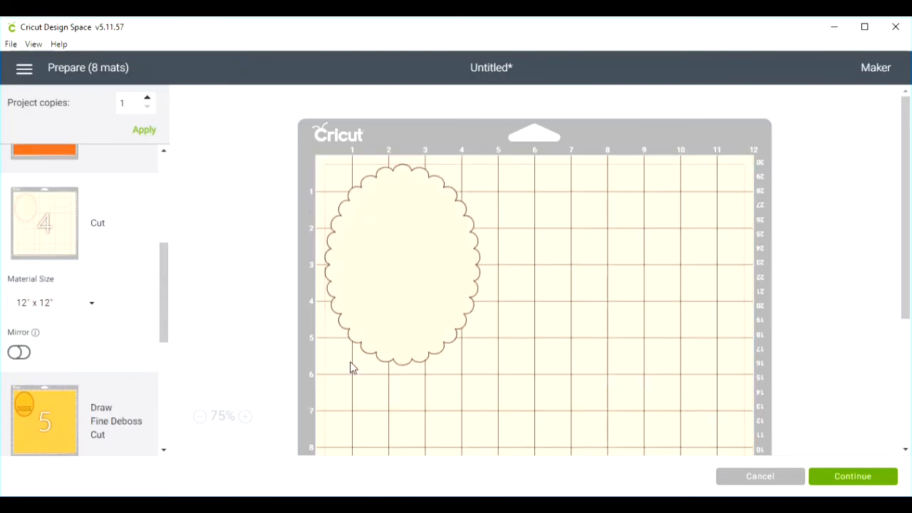
- Examine the remaining mats, from the golden sentiment oval through the cake and pink icing to the red flames
scroll(106, 291, down, 2)
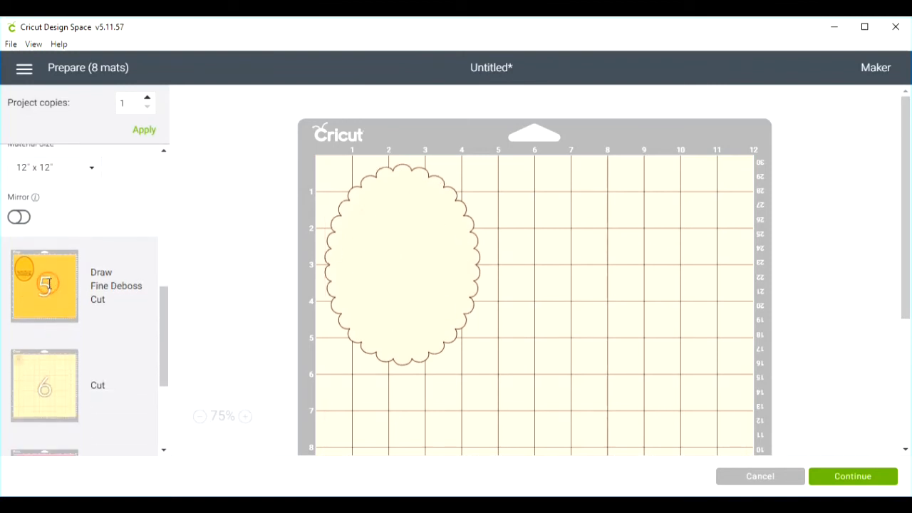
click(48, 287)
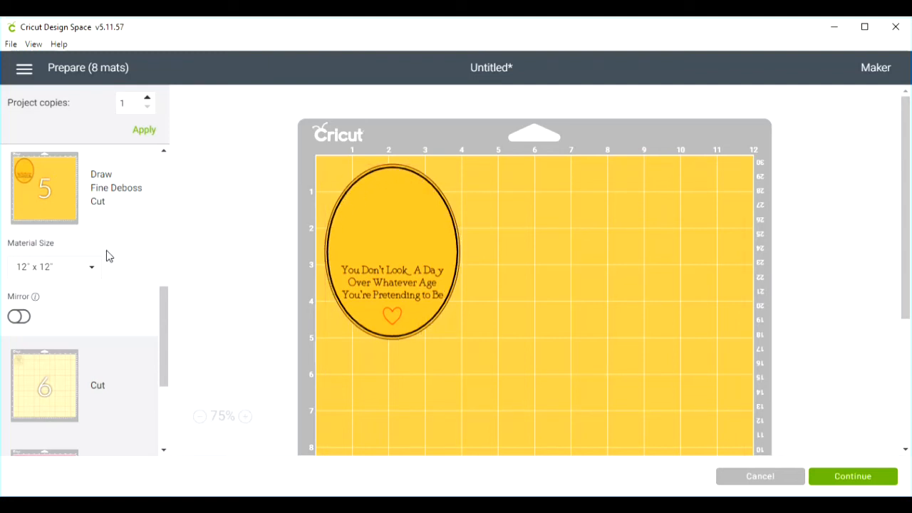
scroll(96, 274, down, 2)
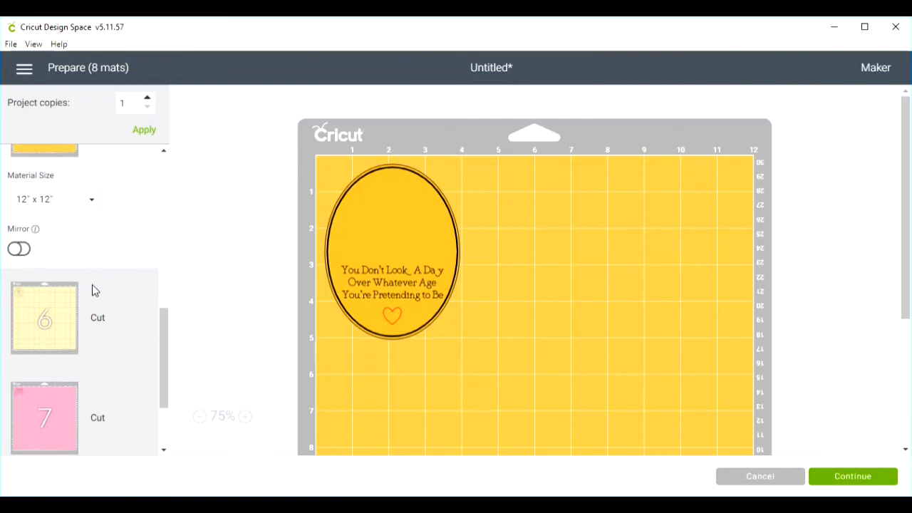
click(52, 324)
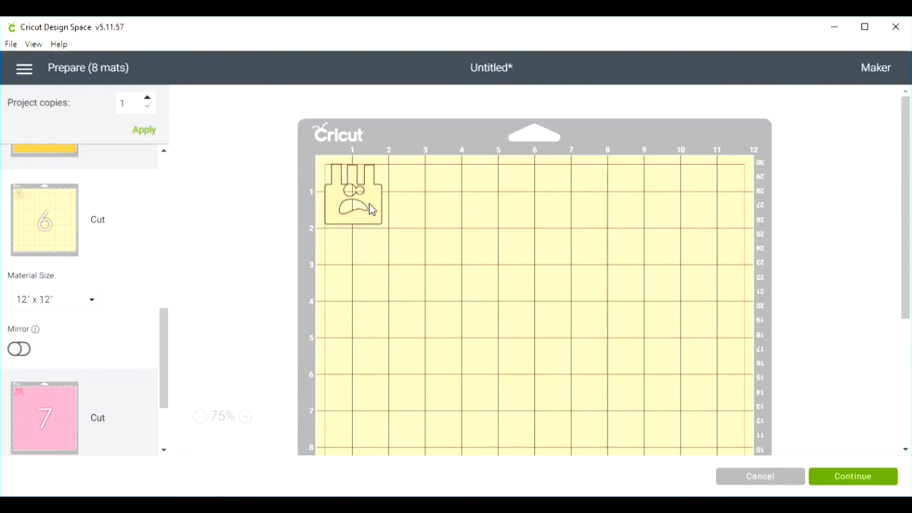
click(43, 419)
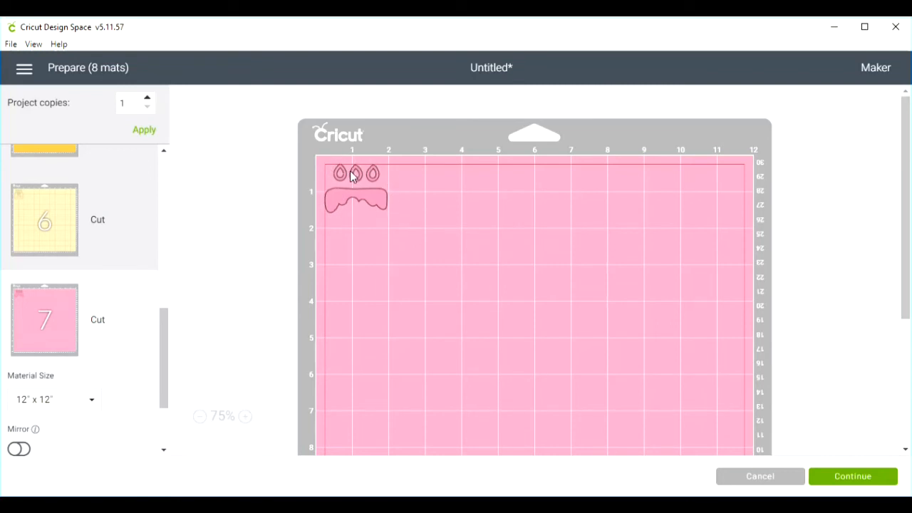
scroll(78, 324, down, 3)
click(51, 410)
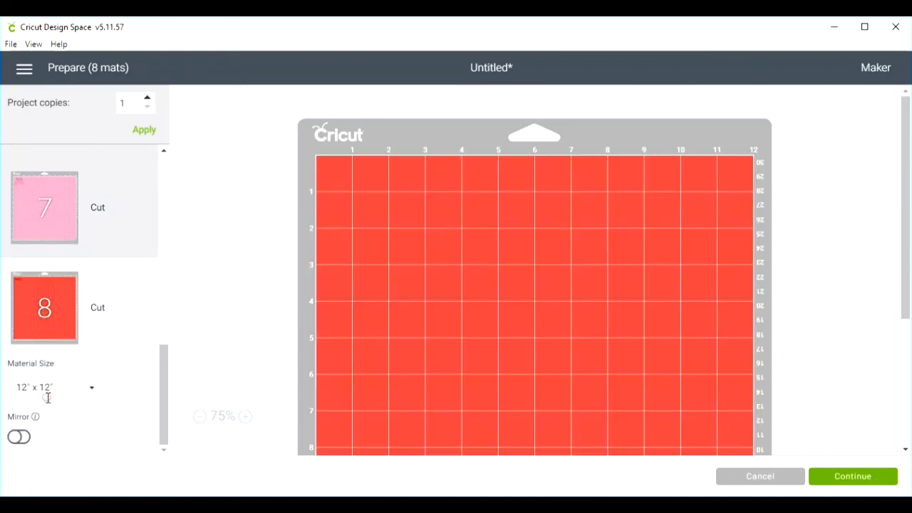
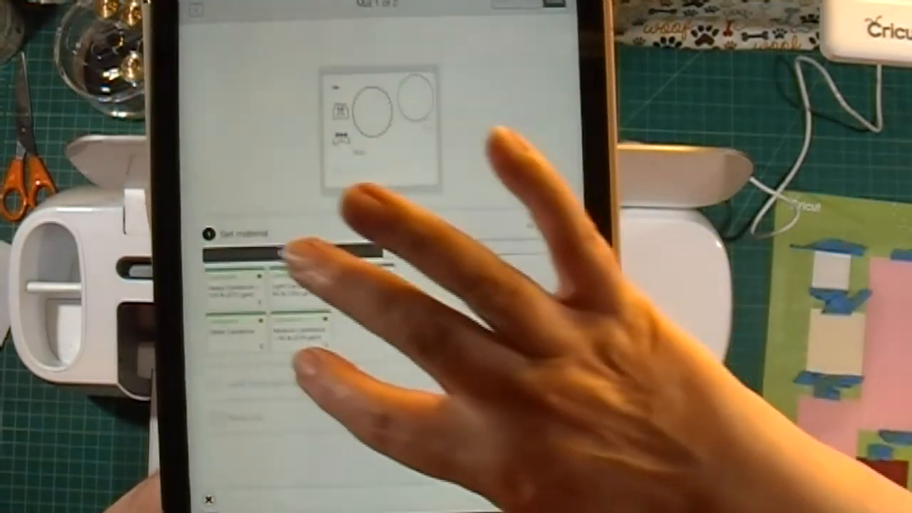
- Set the cutting material for the first mat to Medium Cardstock – 80 lb (216 gsm)
click(293, 331)
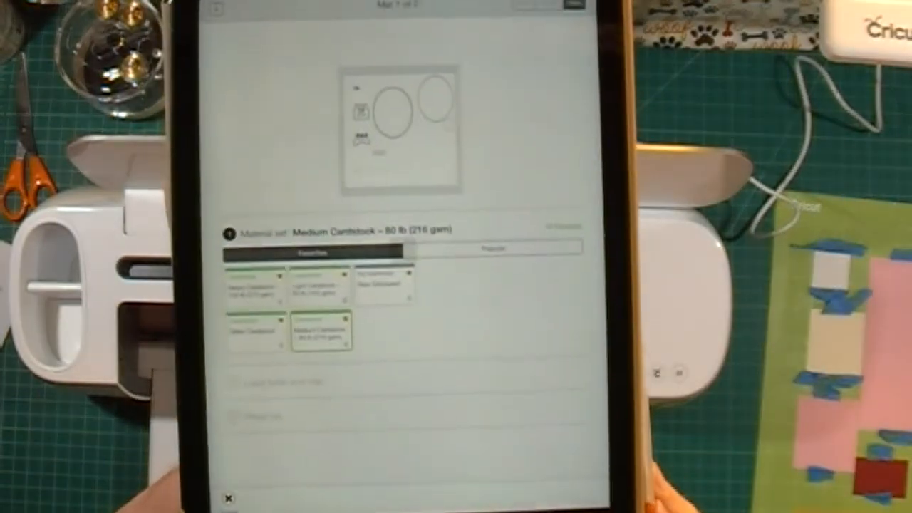